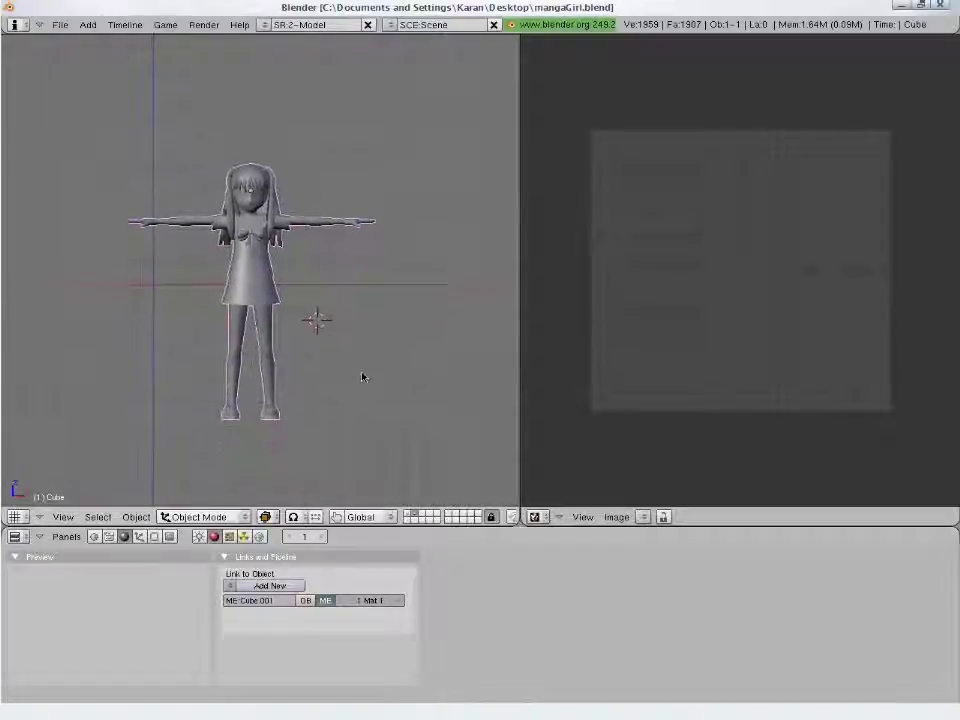
- Enter Edit Mode on the character mesh and select all of its vertices
scroll(362, 358, up, 2)
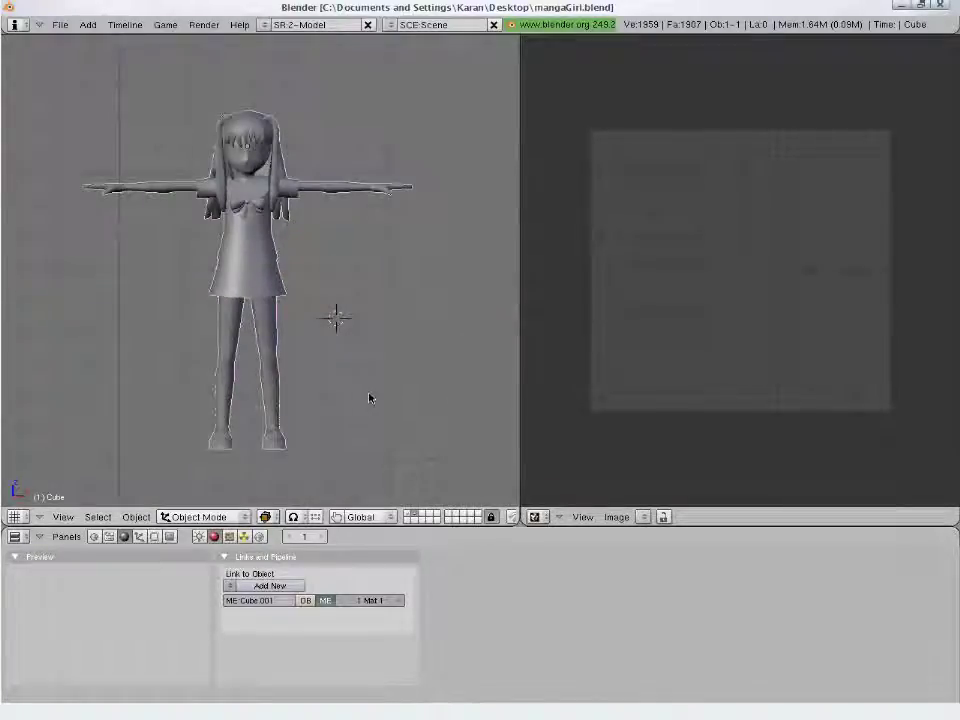
scroll(364, 390, down, 1)
key(Tab)
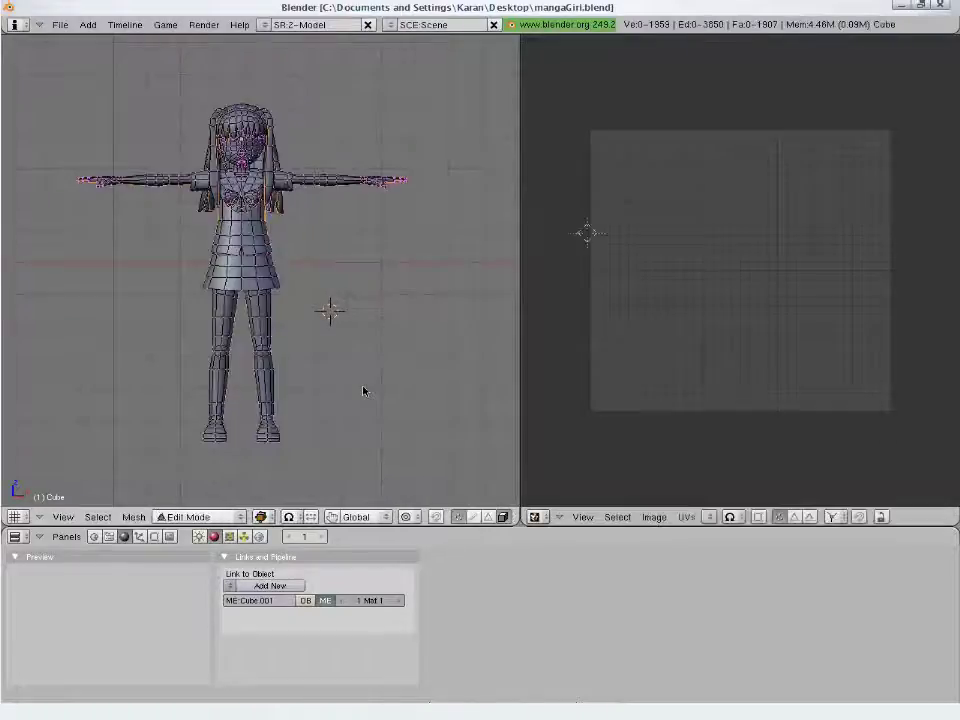
key(a)
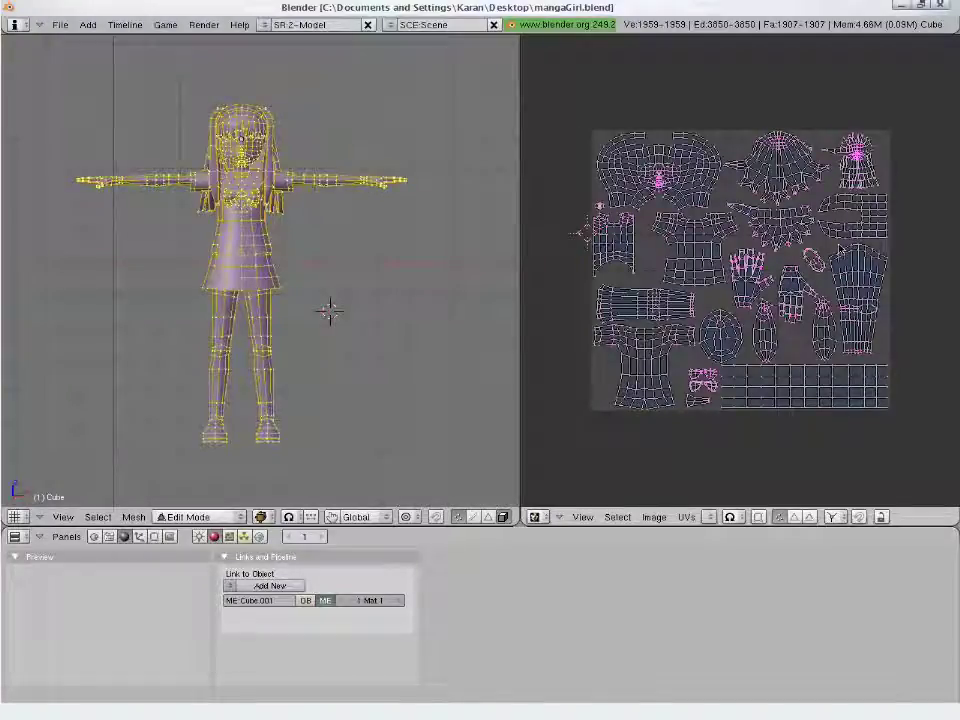
- Create a new black image of 1024 by 1024 with alpha 1.000 behind the UV layout
click(654, 516)
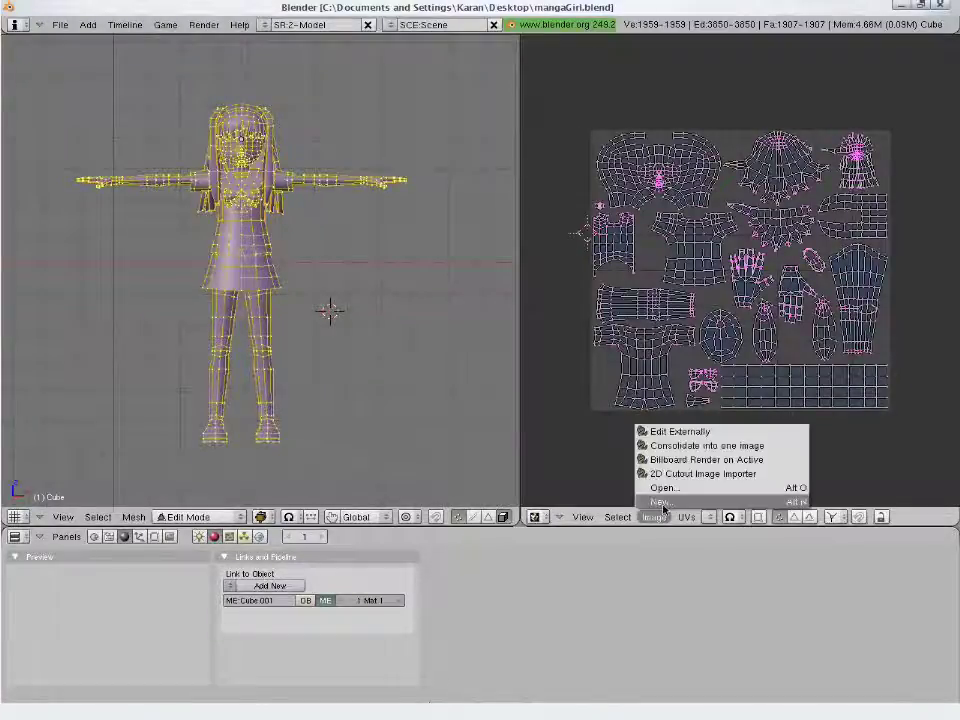
click(664, 502)
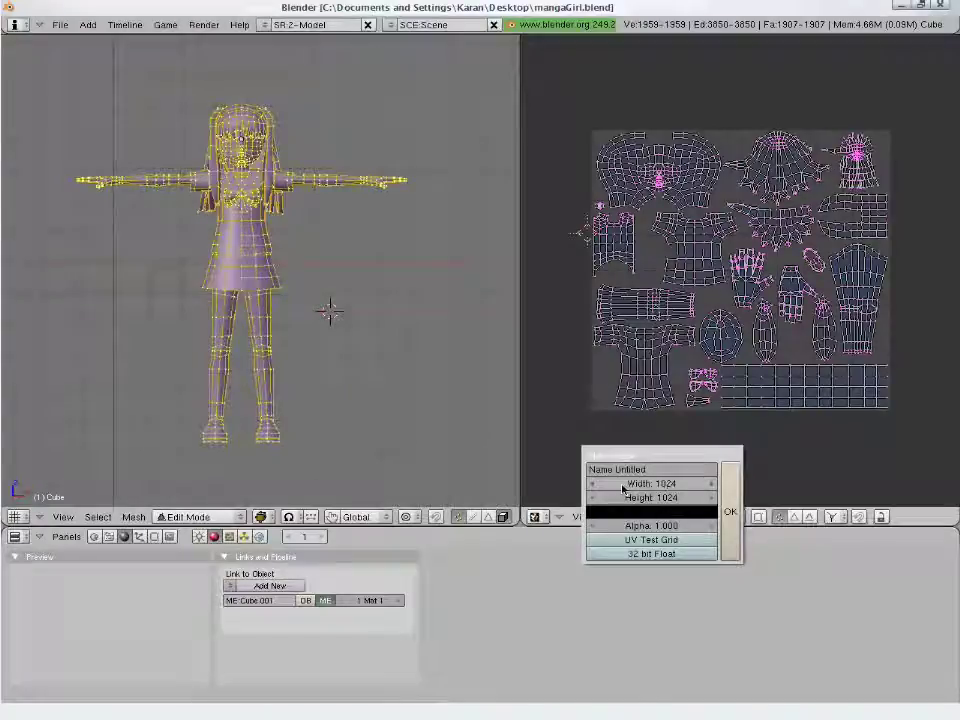
click(671, 513)
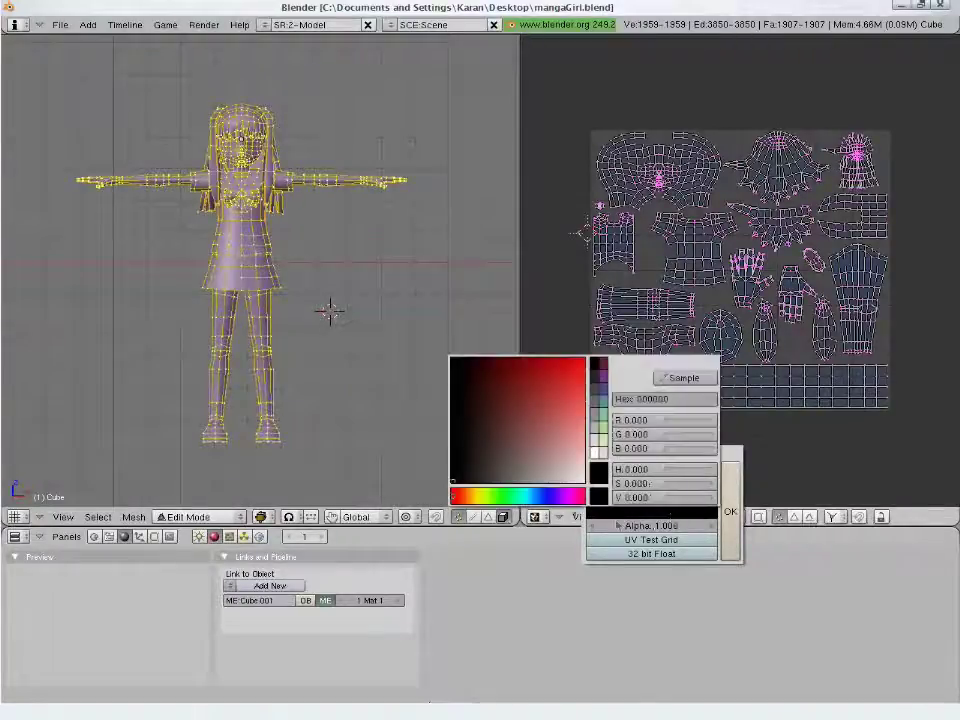
click(732, 509)
click(728, 488)
scroll(729, 488, down, 6)
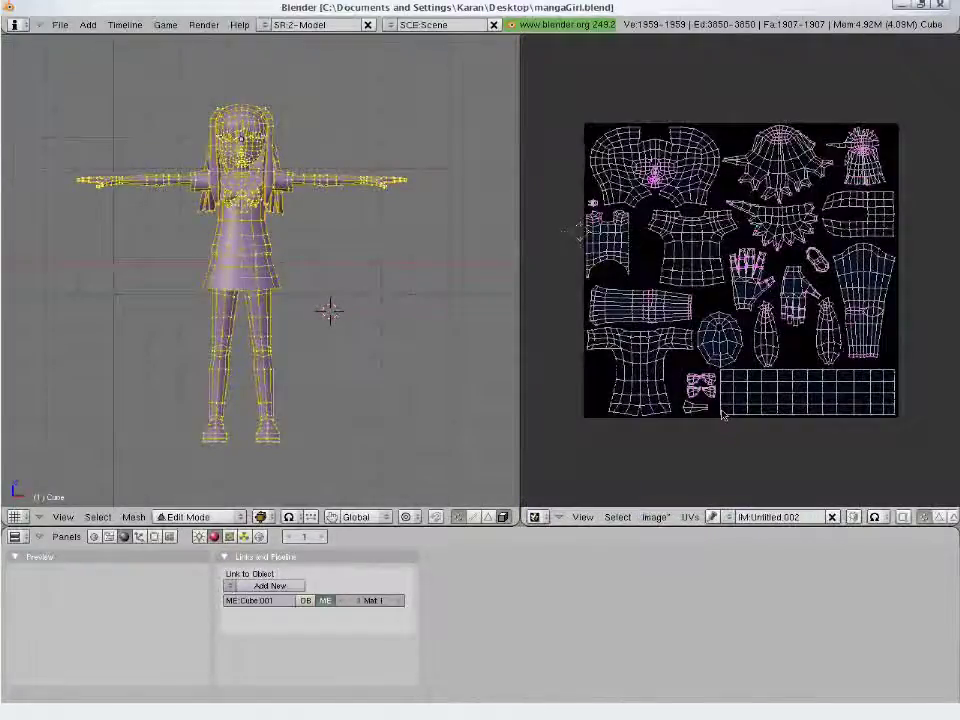
- Return the character to Object Mode and display it with textured shading
key(Tab)
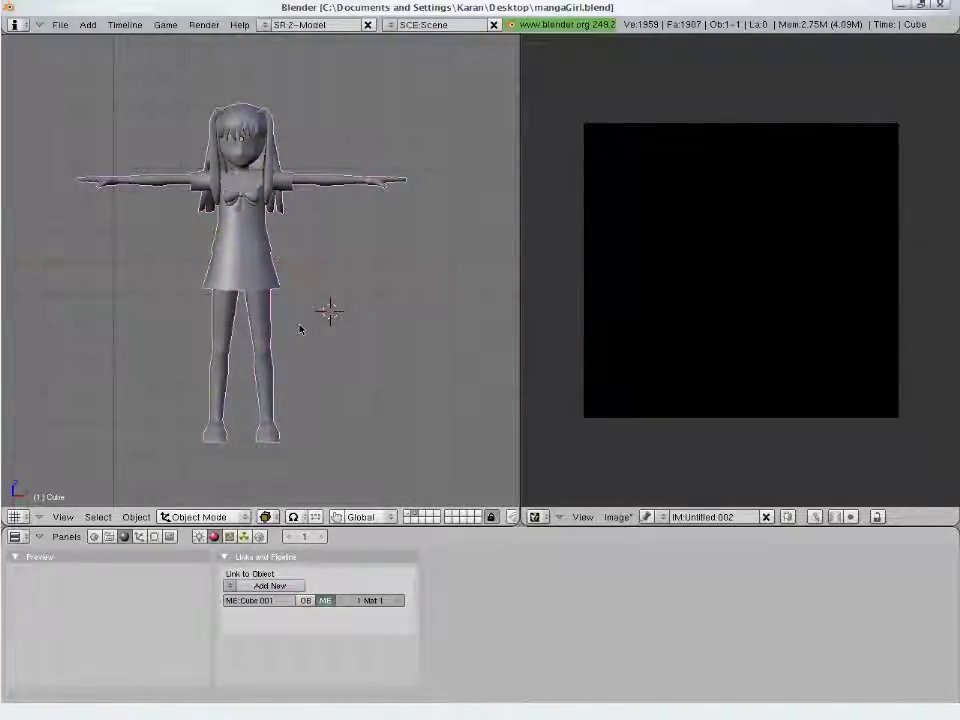
key(alt+z)
mouse_move(300, 328)
middle_down()
mouse_move(226, 294)
mouse_move(285, 290)
middle_up()
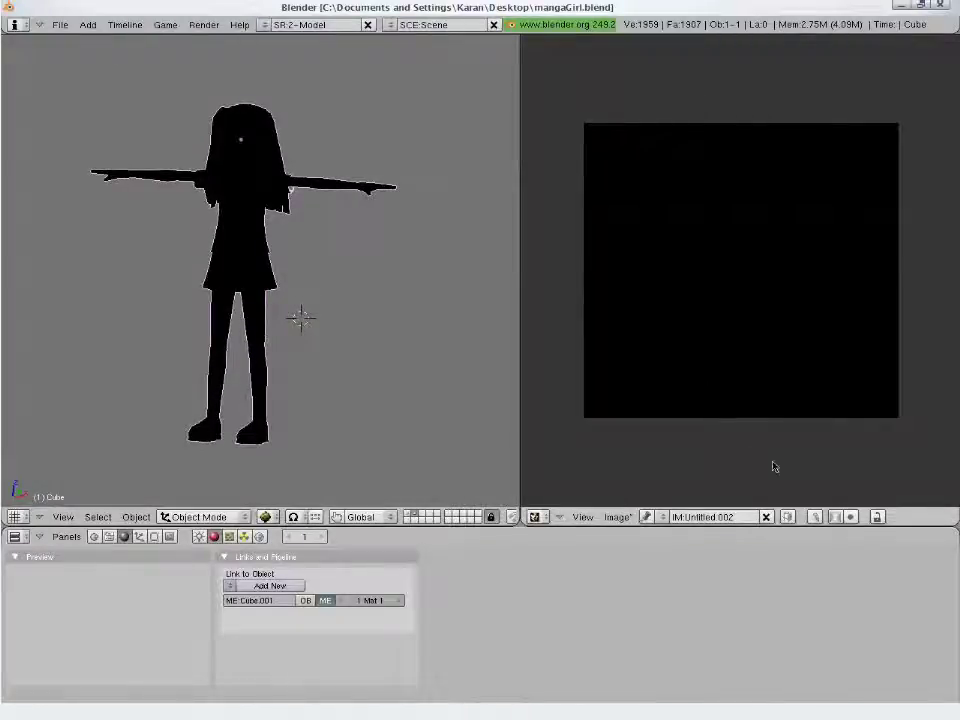
- Enable texture painting on the new image and show the Image Paint brush settings beside it
click(815, 517)
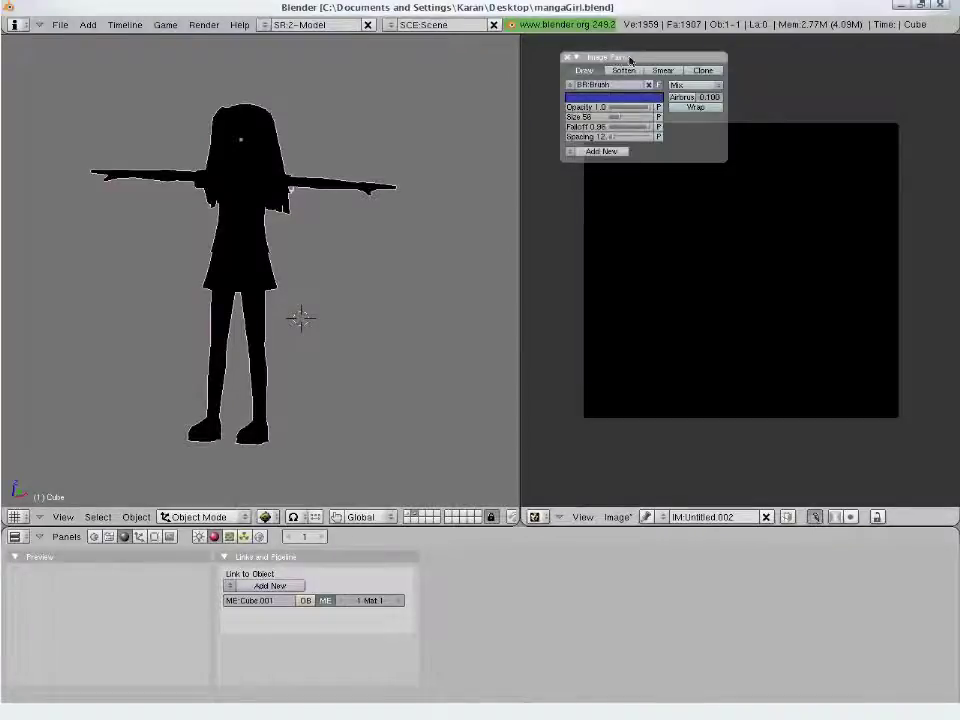
drag(656, 60, 766, 61)
key(c)
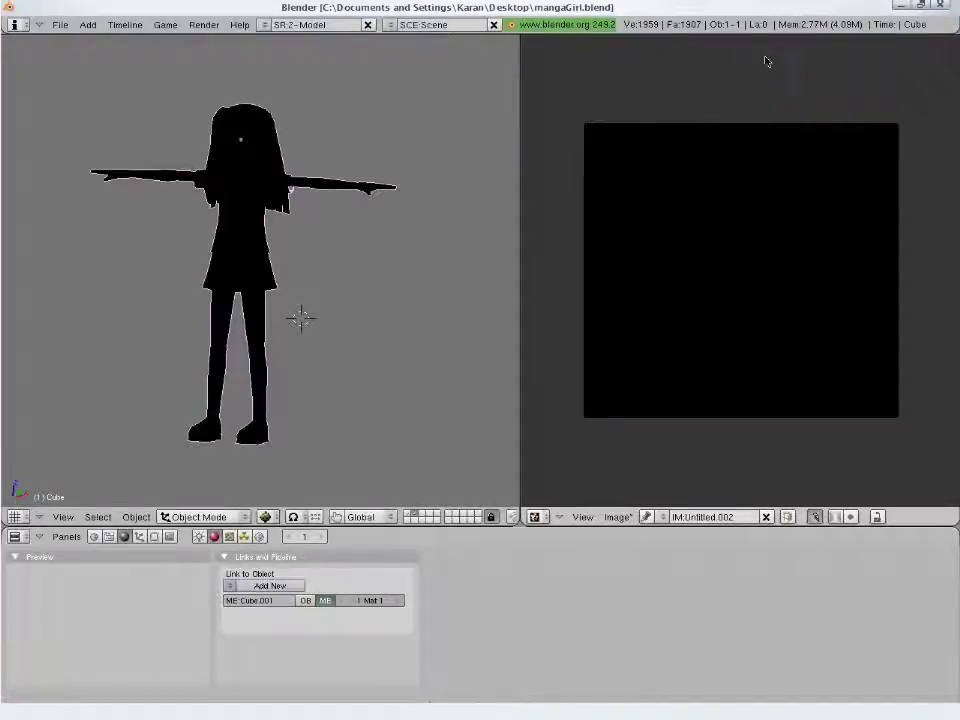
key(c)
key(c)
key(c)
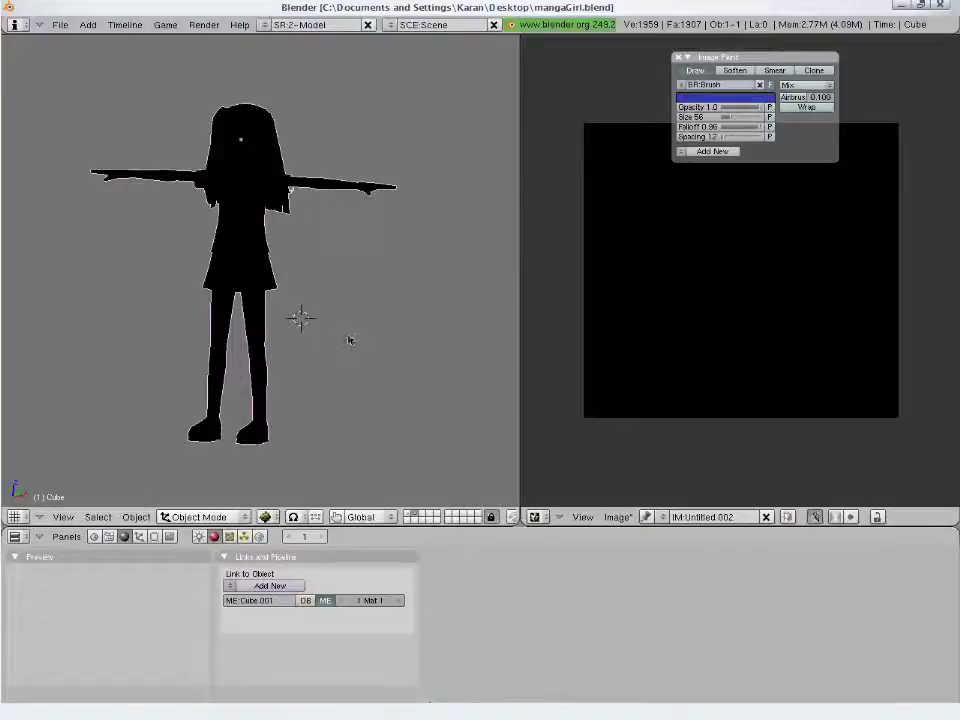
- Show the UV wireframe in Edit Mode and set the Draw brush colour to a pale peach-yellow skin tone
key(Tab)
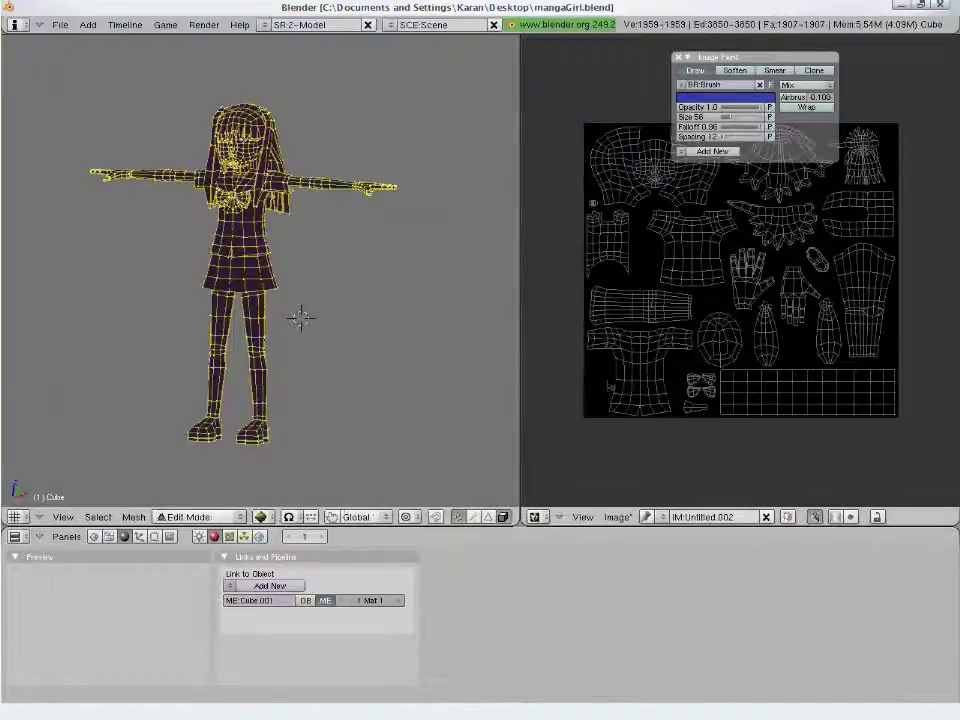
scroll(789, 325, up, 3)
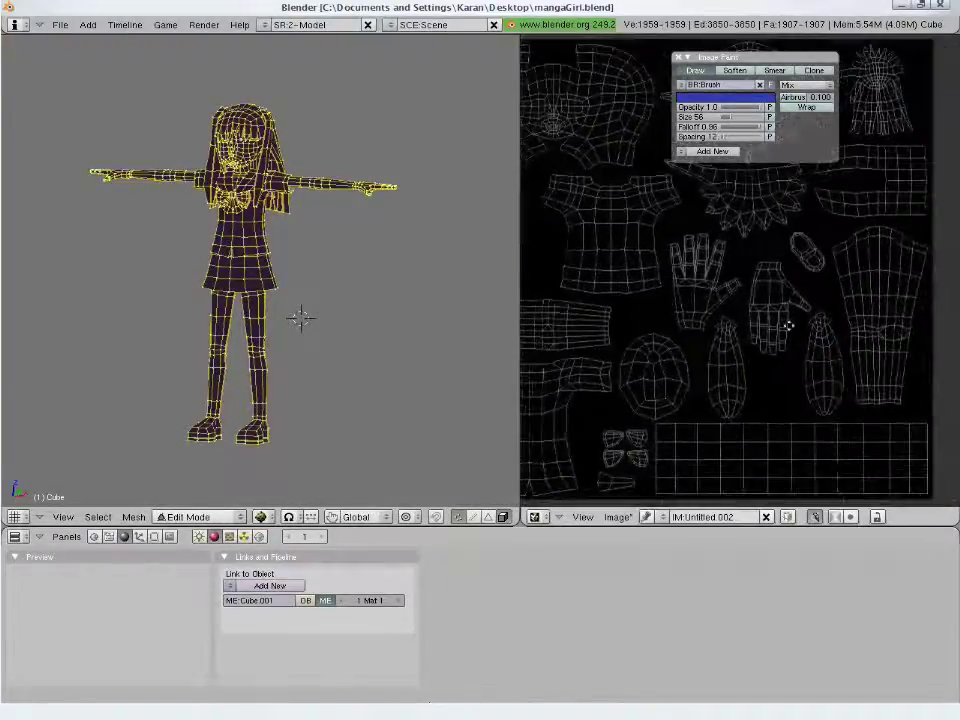
click(724, 98)
click(605, 200)
drag(658, 166, 682, 160)
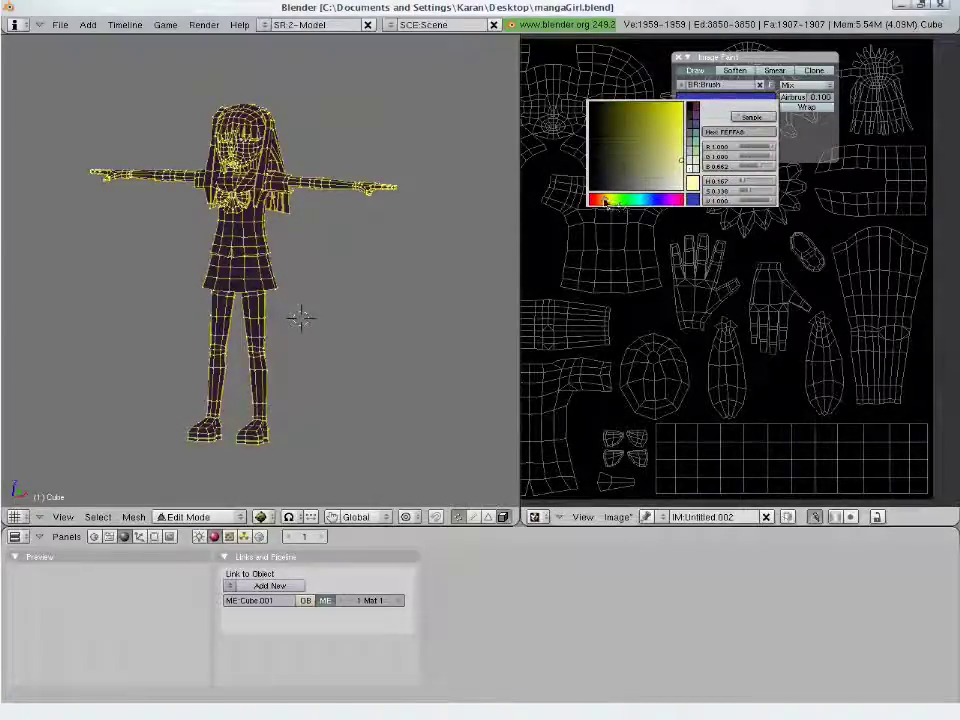
drag(605, 203, 601, 203)
- Paint the whole leg UV island in the skin colour and check the legs on the model in Object Mode
mouse_move(888, 278)
mouse_down()
mouse_move(893, 402)
mouse_move(860, 397)
mouse_move(863, 318)
mouse_move(848, 255)
mouse_move(875, 236)
mouse_move(912, 245)
mouse_move(913, 302)
mouse_move(880, 260)
mouse_move(875, 300)
mouse_move(892, 283)
mouse_up()
key(Tab)
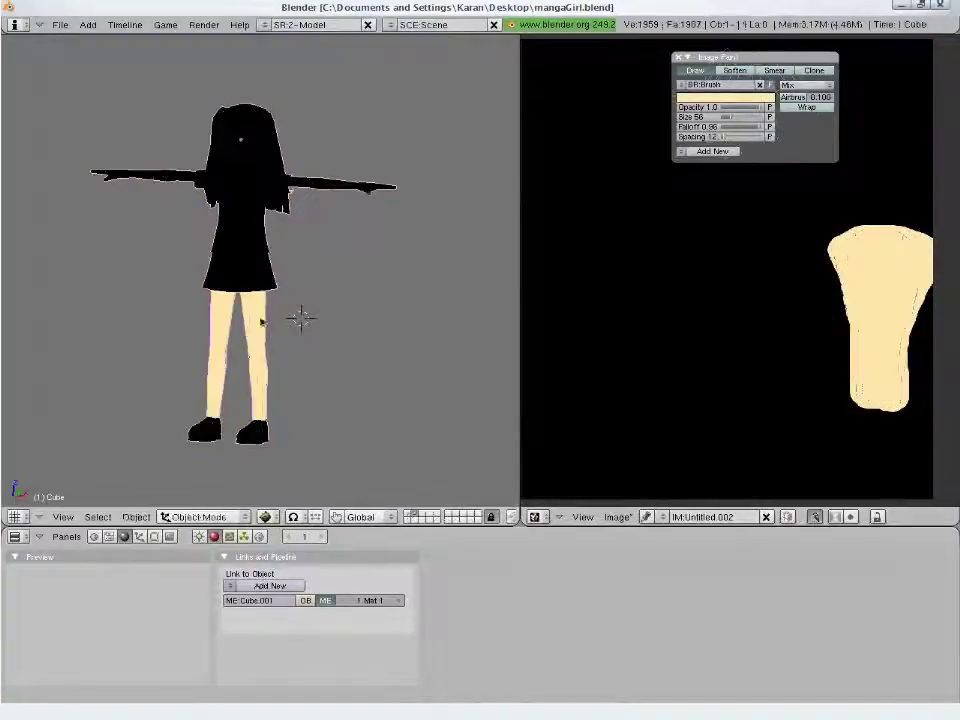
mouse_move(241, 286)
middle_down()
mouse_move(356, 281)
mouse_move(290, 290)
middle_up()
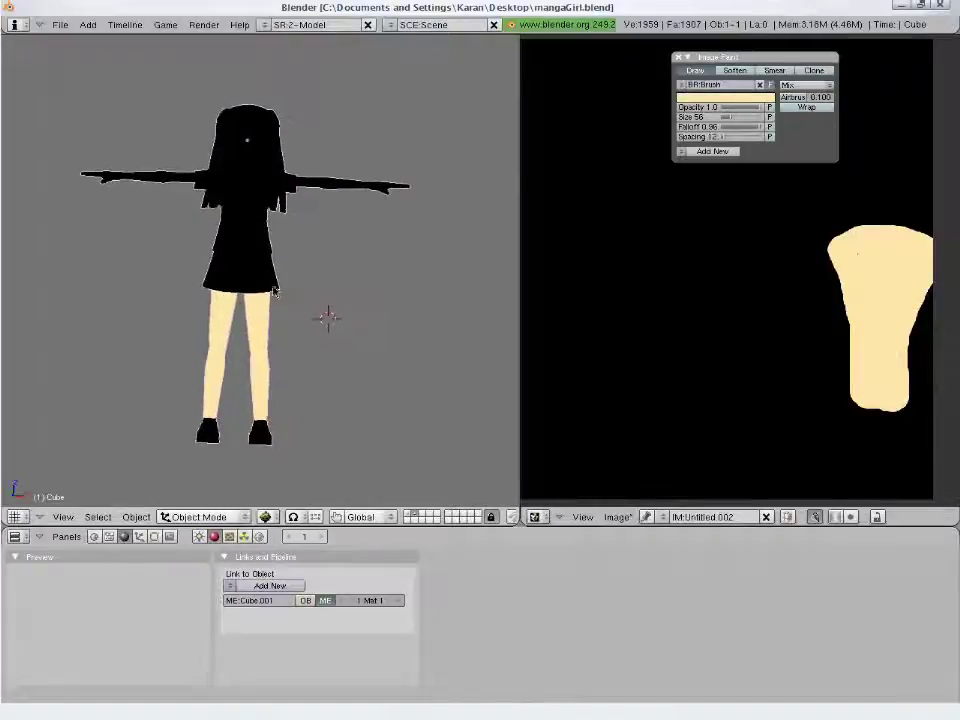
- Switch to Texture Paint mode and paint the forearms and hands in the skin colour directly on the model
click(201, 518)
click(200, 446)
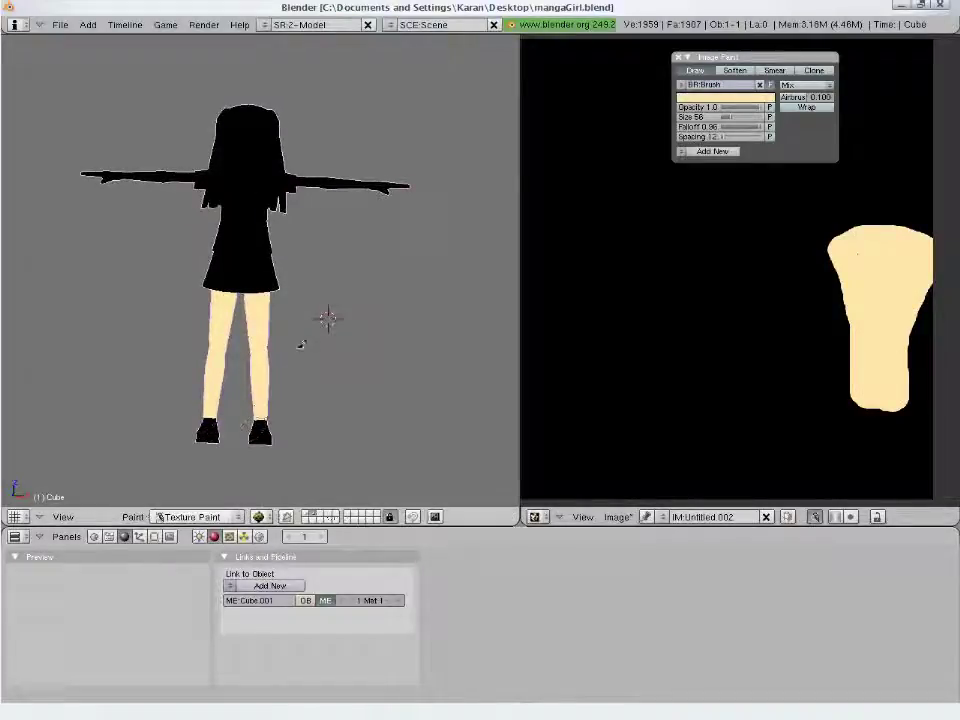
scroll(313, 325, up, 2)
mouse_move(350, 135)
mouse_down()
mouse_move(484, 141)
mouse_move(400, 158)
mouse_up()
middle_drag(385, 152, 315, 330)
mouse_move(310, 286)
mouse_down()
mouse_move(326, 340)
mouse_move(362, 388)
mouse_up()
mouse_move(362, 388)
middle_down()
mouse_move(302, 312)
mouse_move(392, 342)
middle_up()
drag(96, 234, 22, 296)
- Examine the painted areas against the UV wireframe and on the model in front view
key(Tab)
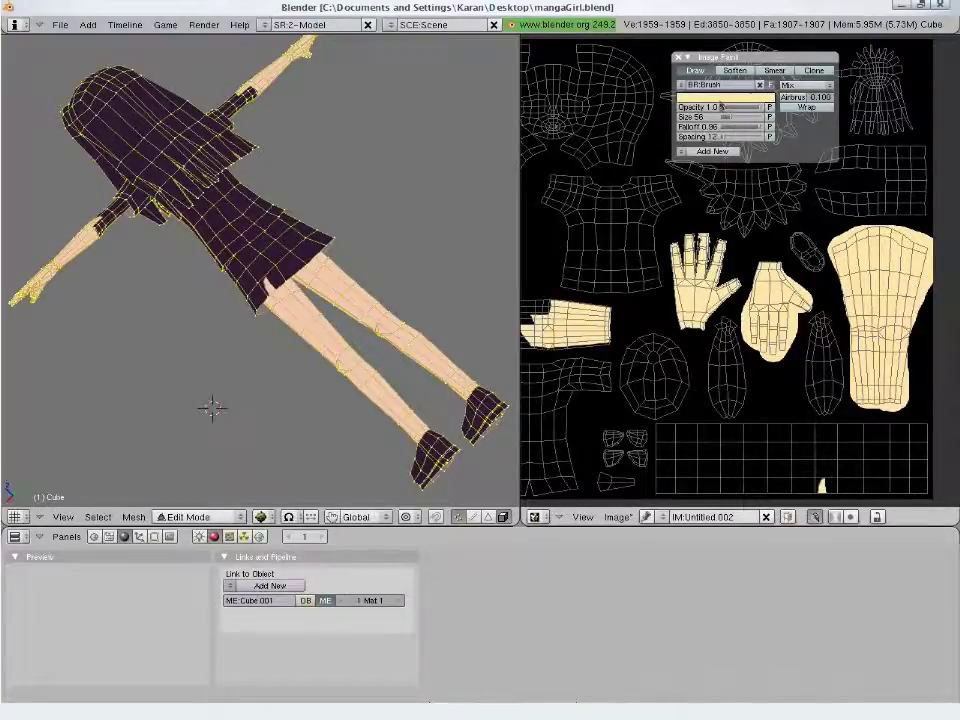
scroll(713, 266, down, 4)
key(KP_1)
key(Tab)
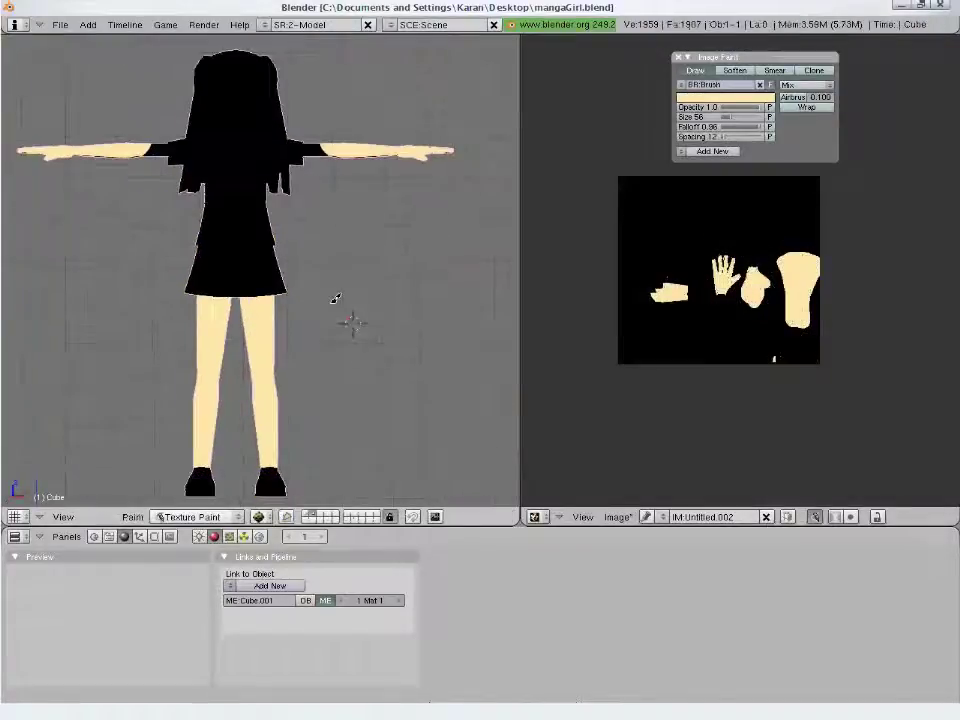
scroll(335, 298, down, 1)
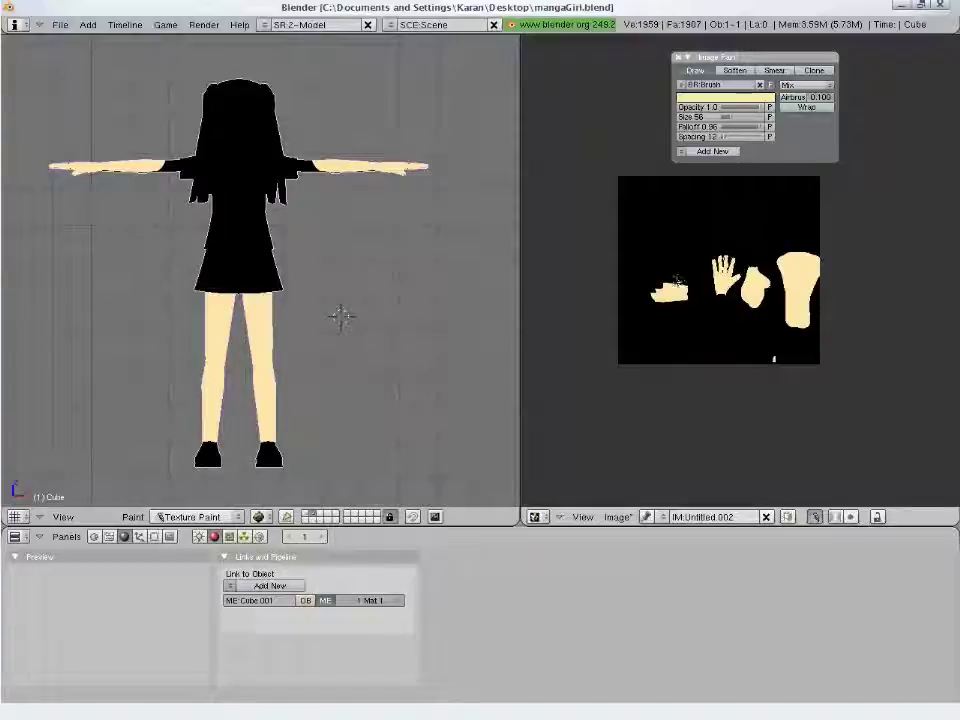
- Undo the paint strokes on the forearms and hands
key(ctrl+z)
key(ctrl+z)
key(ctrl+z)
key(ctrl+z)
key(ctrl+z)
scroll(713, 262, up, 2)
middle_drag(716, 261, 771, 293)
- Save the painted image as a Targa file named texture in the 5 Manga Girl\texture folder
click(617, 517)
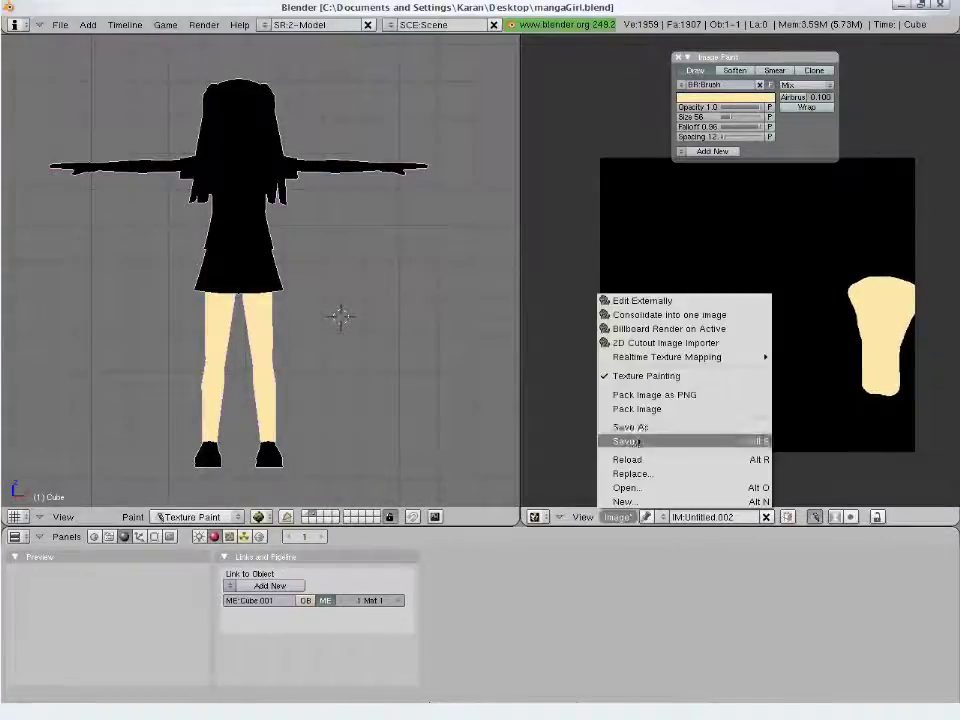
click(636, 428)
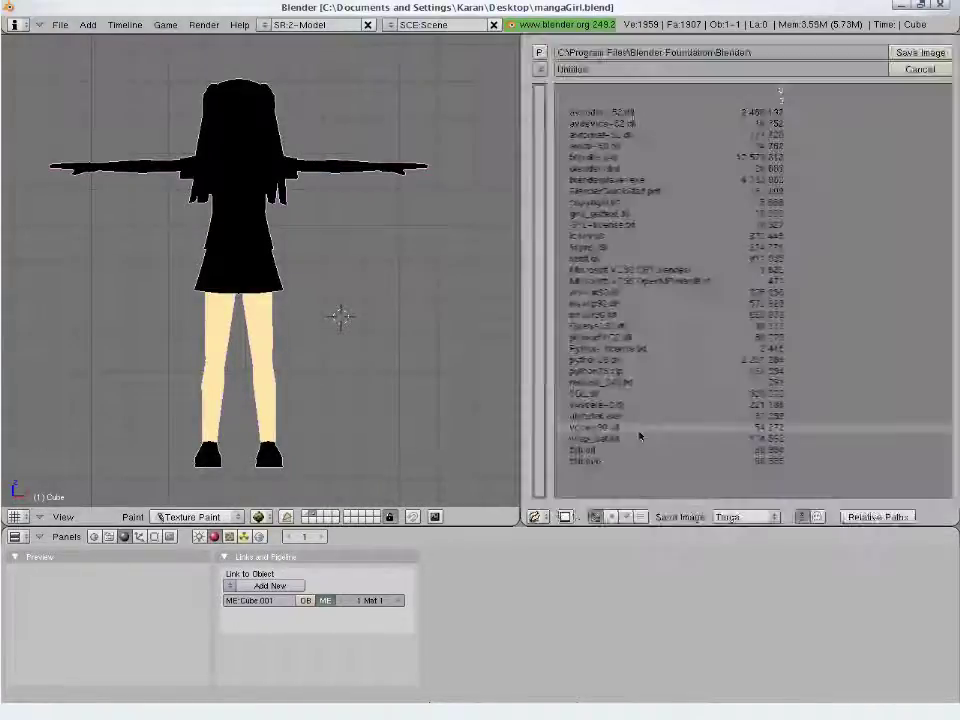
click(540, 69)
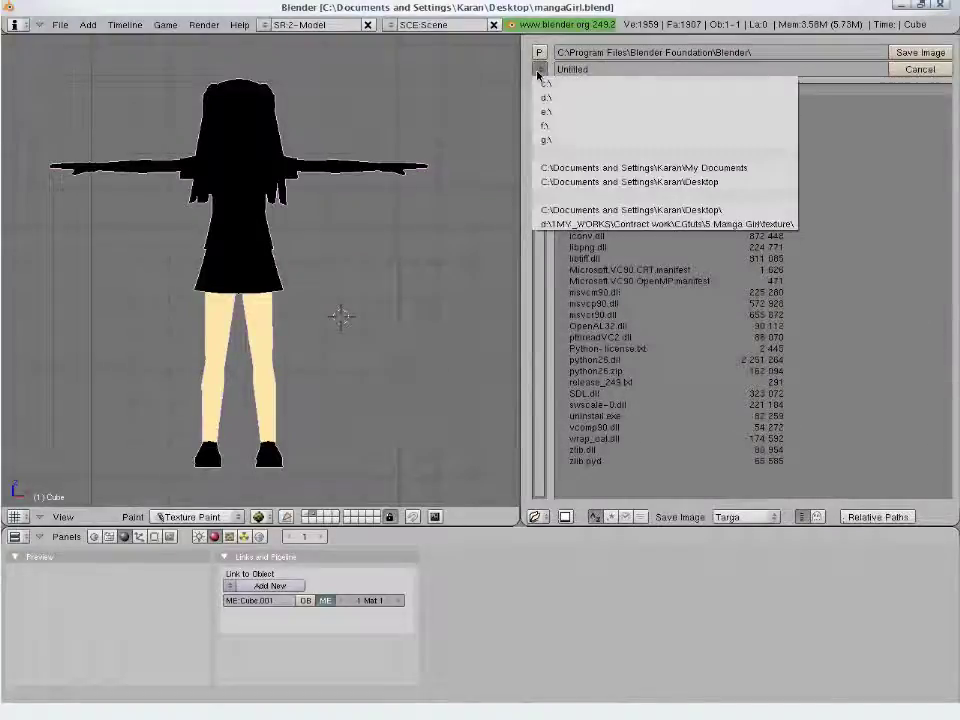
click(568, 224)
click(596, 75)
text(texture)
key(Return)
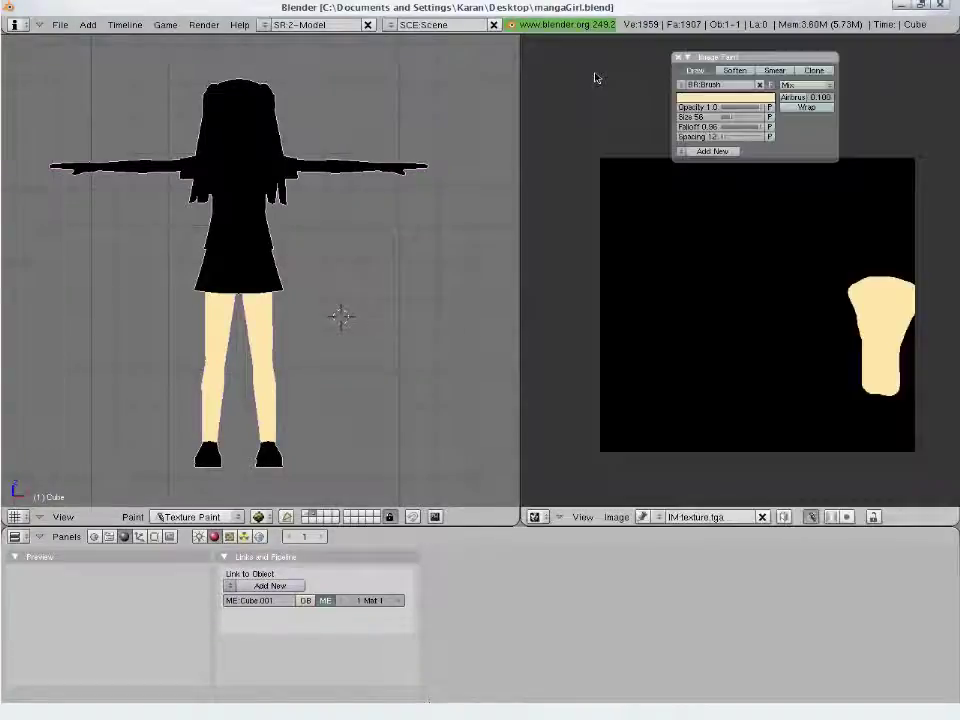
- Switch to the texture folder in the file manager and open texture.tga in a maximized GIMP window
click(180, 713)
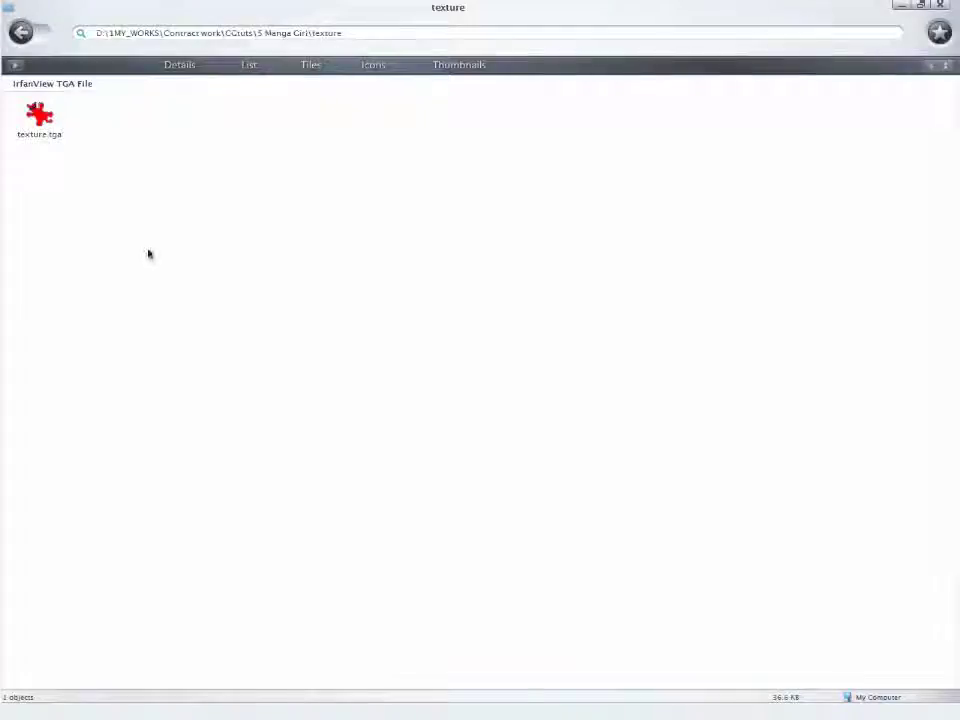
click(38, 125)
right_click(36, 127)
click(68, 148)
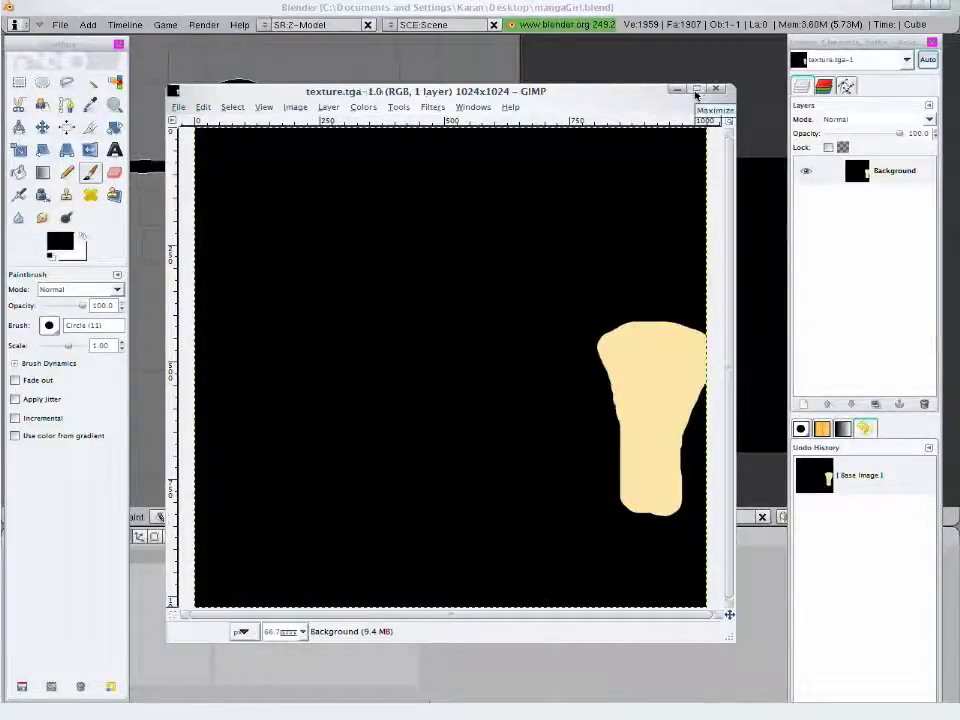
click(696, 90)
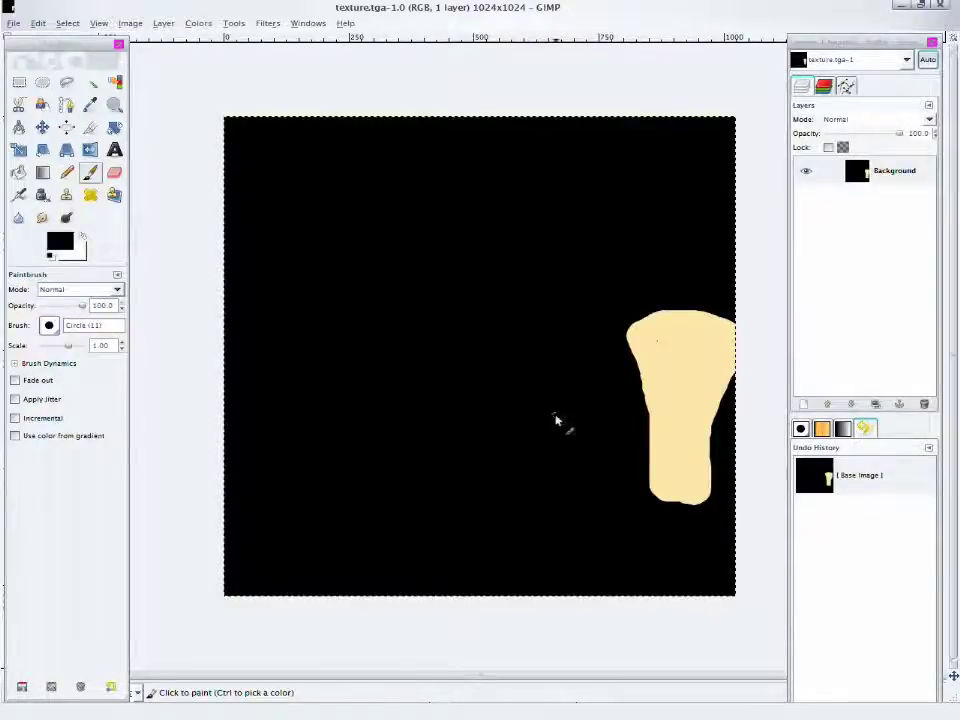
click(538, 481)
- Switch back to Blender and select the entire character mesh in Edit Mode to display its full UV layout
click(298, 712)
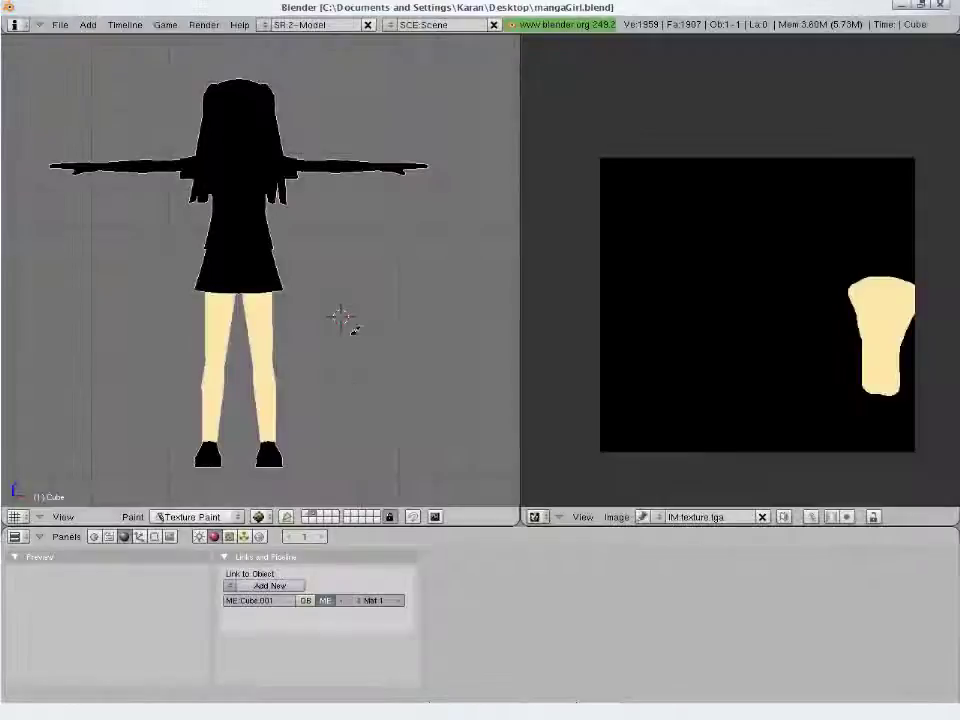
key(Tab)
key(a)
key(Tab)
key(Tab)
key(a)
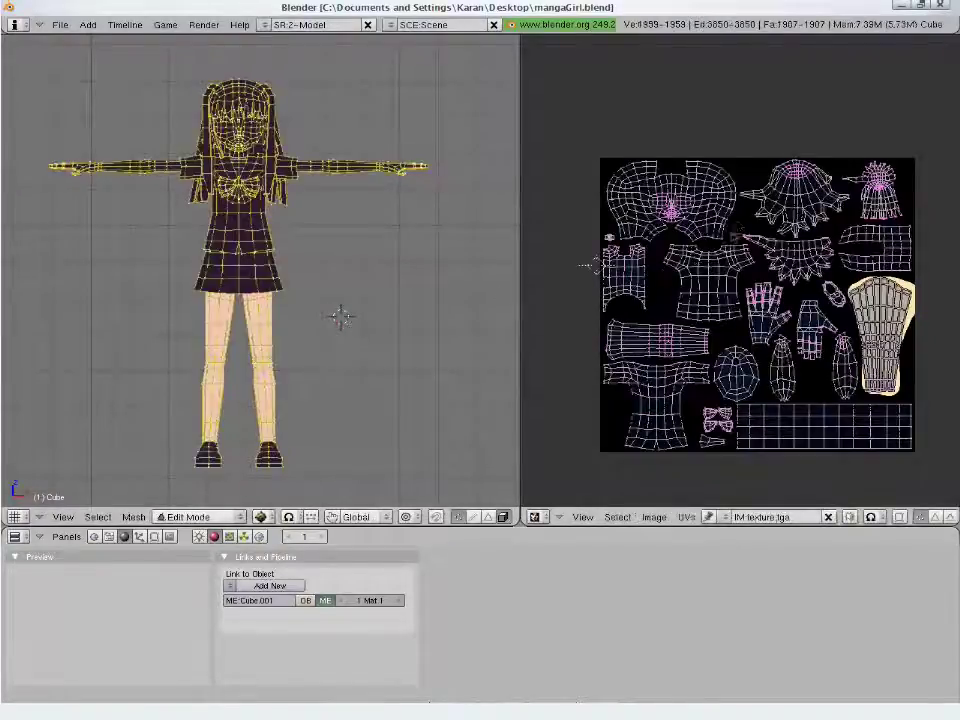
- Run the Save UV Face Layout script with size 1024, wire 1 and all faces included
click(688, 518)
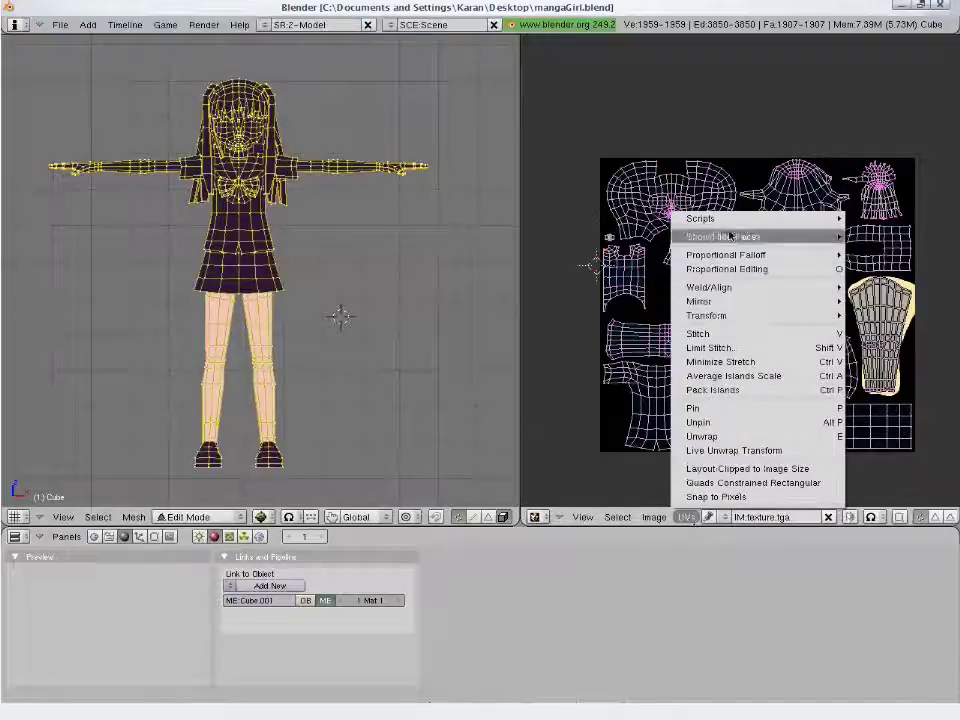
mouse_move(729, 223)
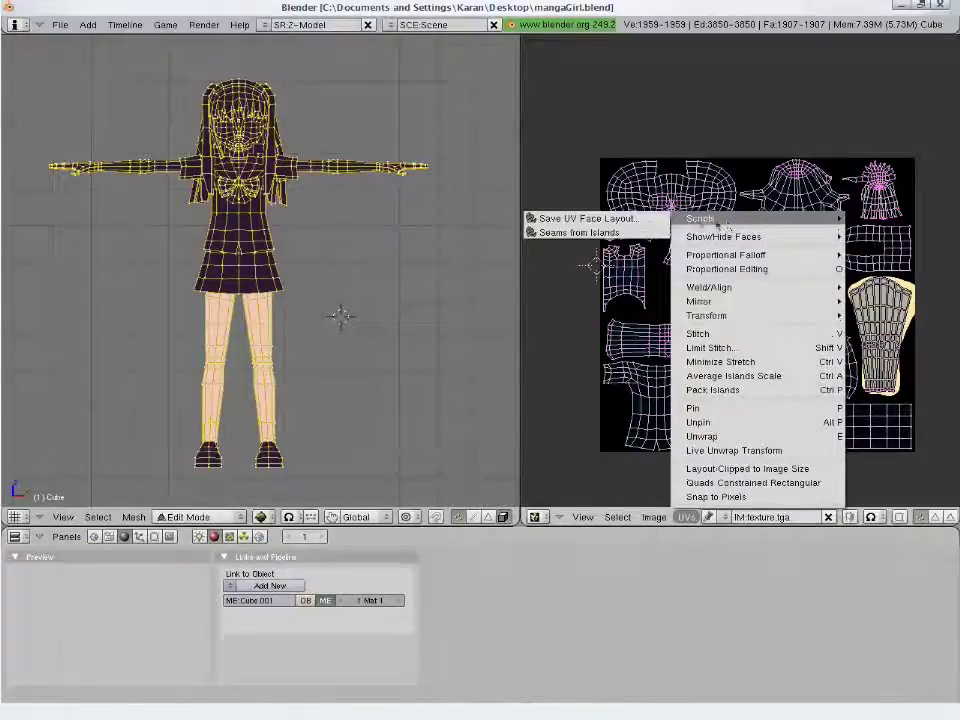
click(655, 222)
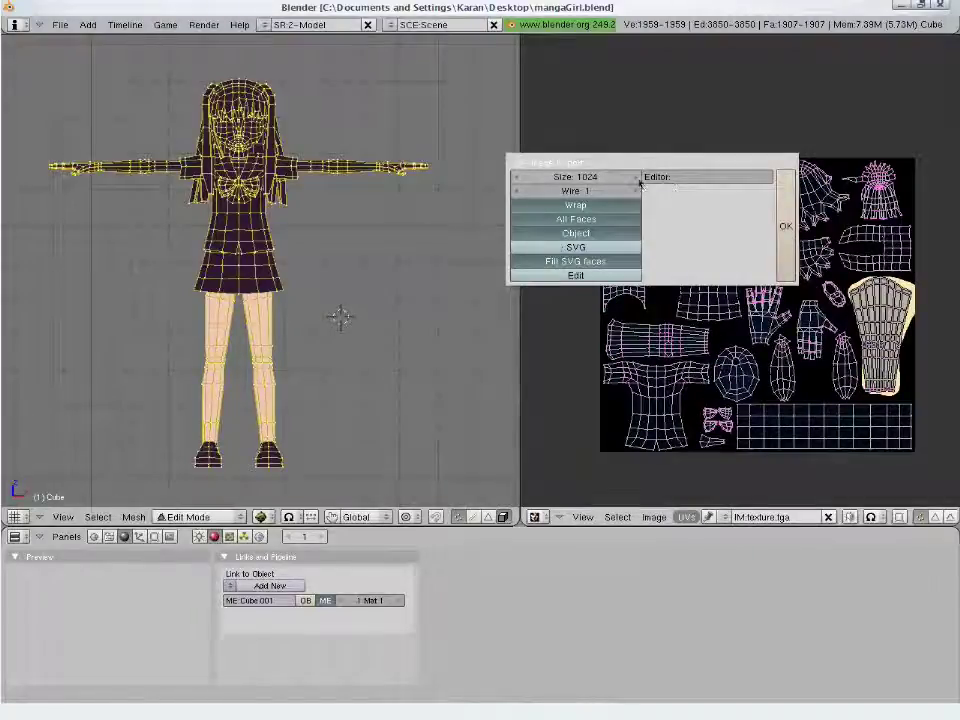
click(785, 225)
- Save the UV layout as a Targa file named uv_wire in the 5 Manga Girl\texture folder
click(19, 580)
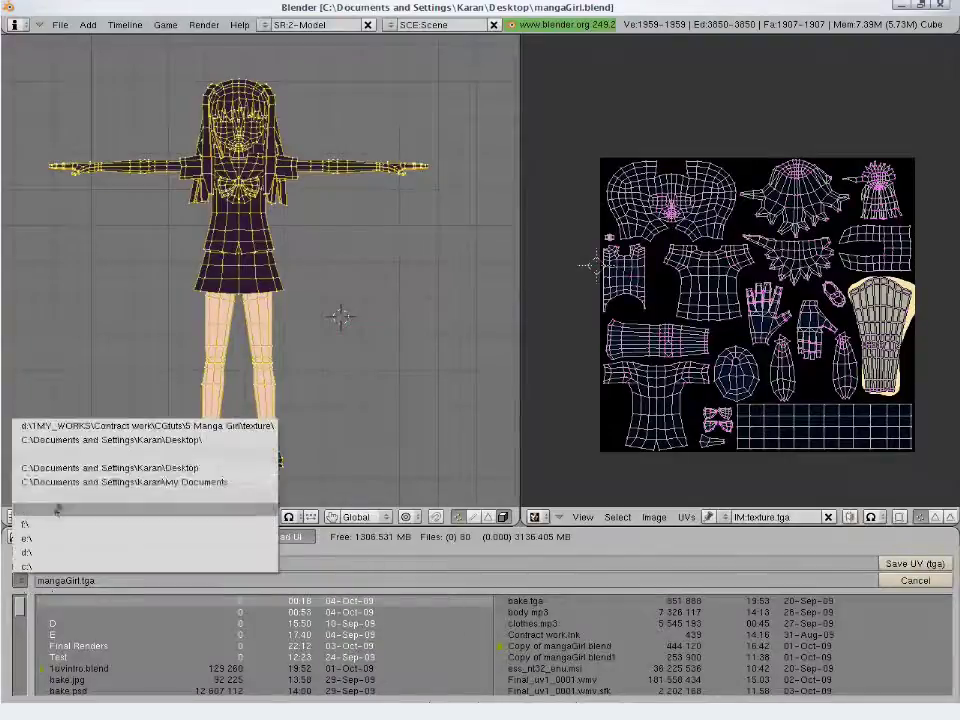
click(60, 431)
click(77, 584)
text(uv_)
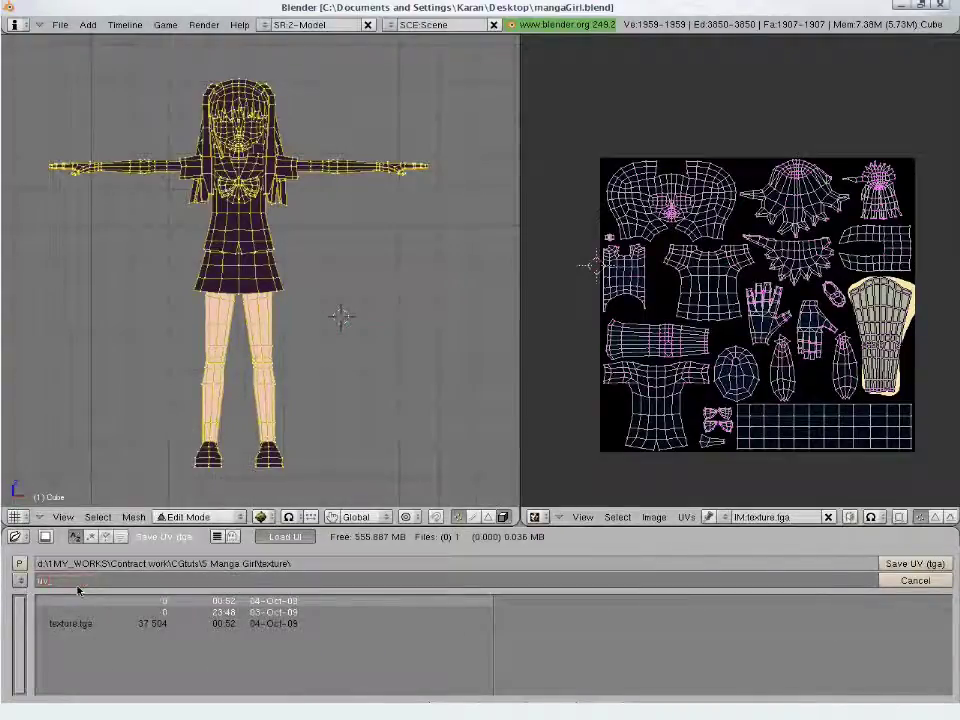
text(wire)
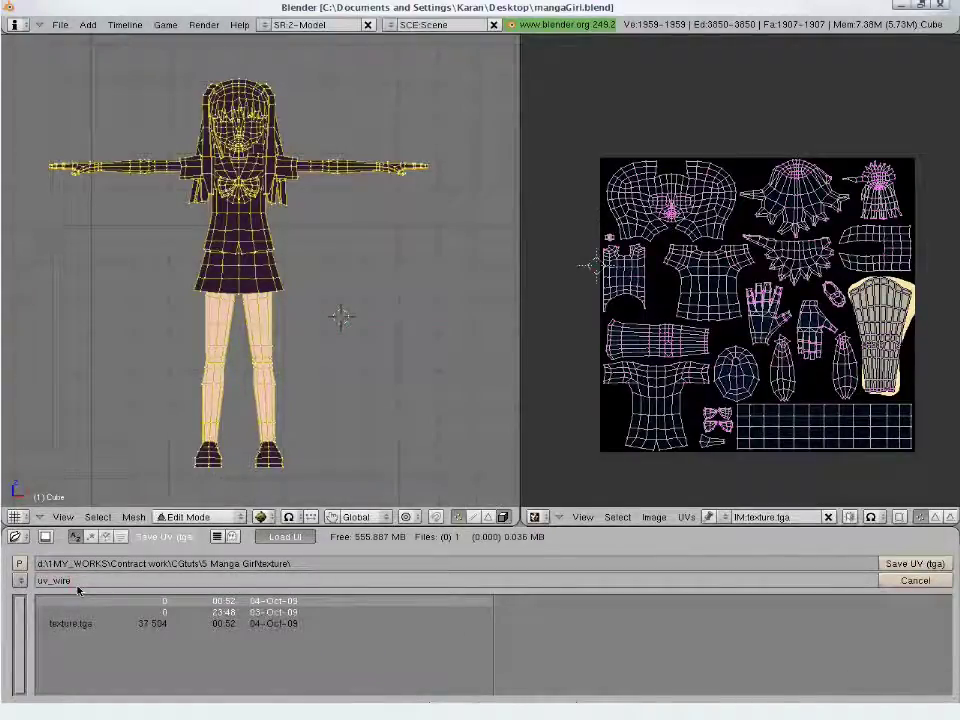
key(Return)
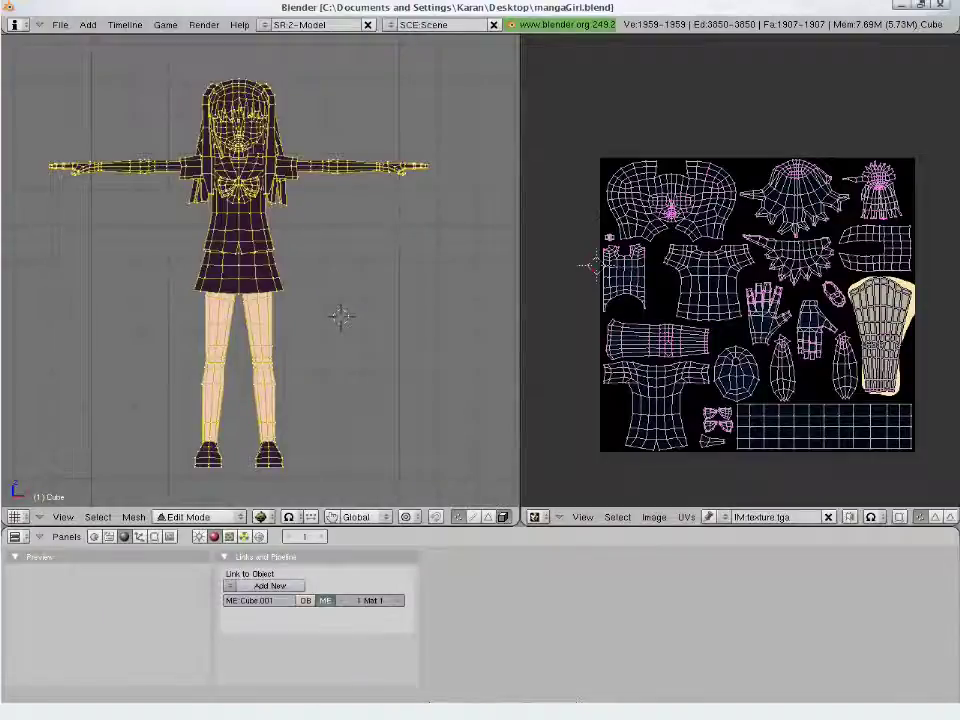
- Switch to the texture folder and add uv_wire_Cube.tga as a new layer above the background of texture.tga in GIMP
key(alt+Tab)
click(180, 236)
drag(99, 135, 706, 715)
drag(701, 648, 857, 208)
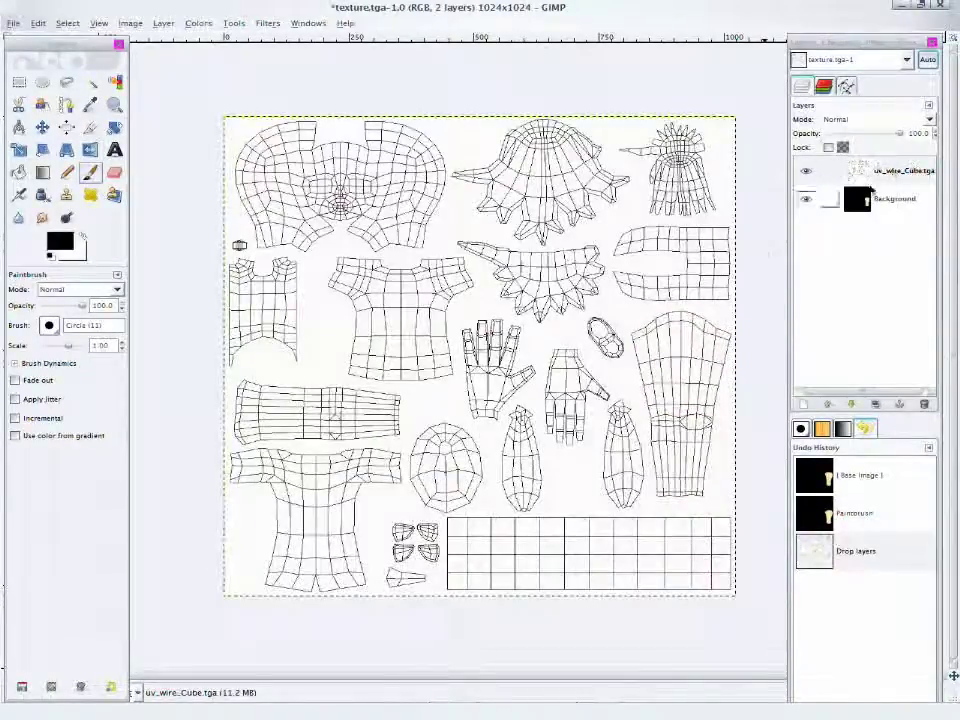
click(891, 171)
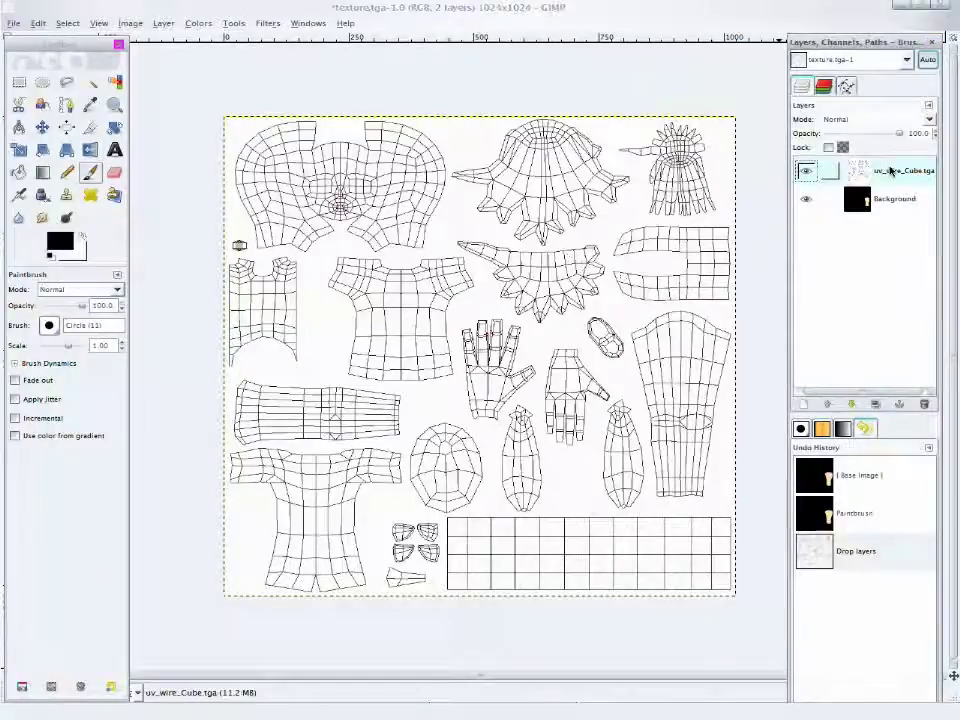
- Switch back to Blender, leave Edit Mode on the character mesh, and choose Ambient Occlusion as the bake type
click(191, 702)
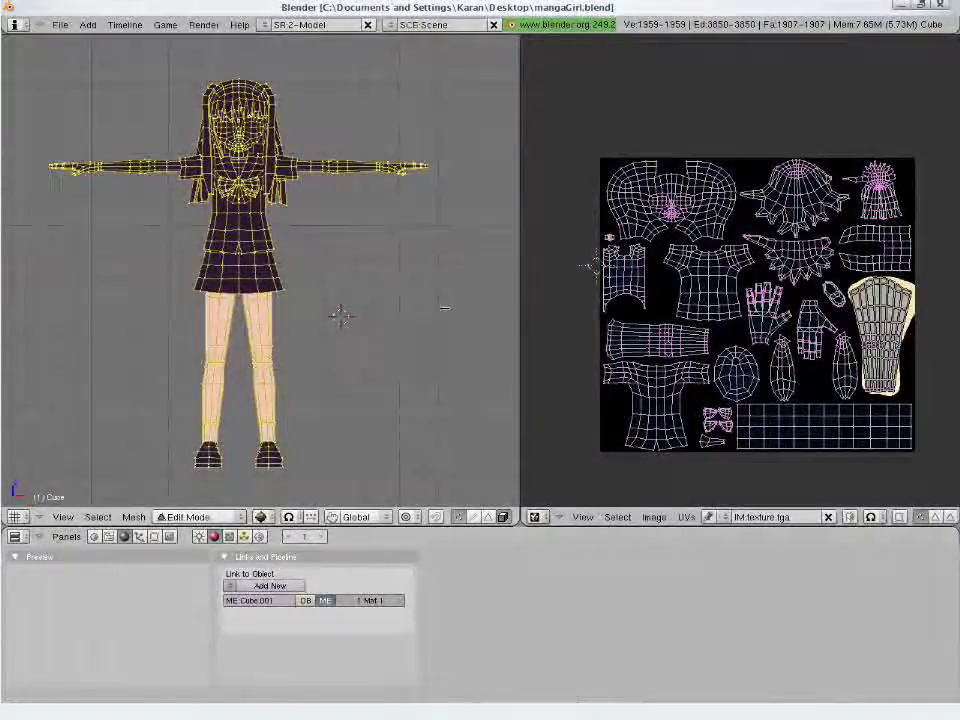
key(Tab)
key(Tab)
key(Tab)
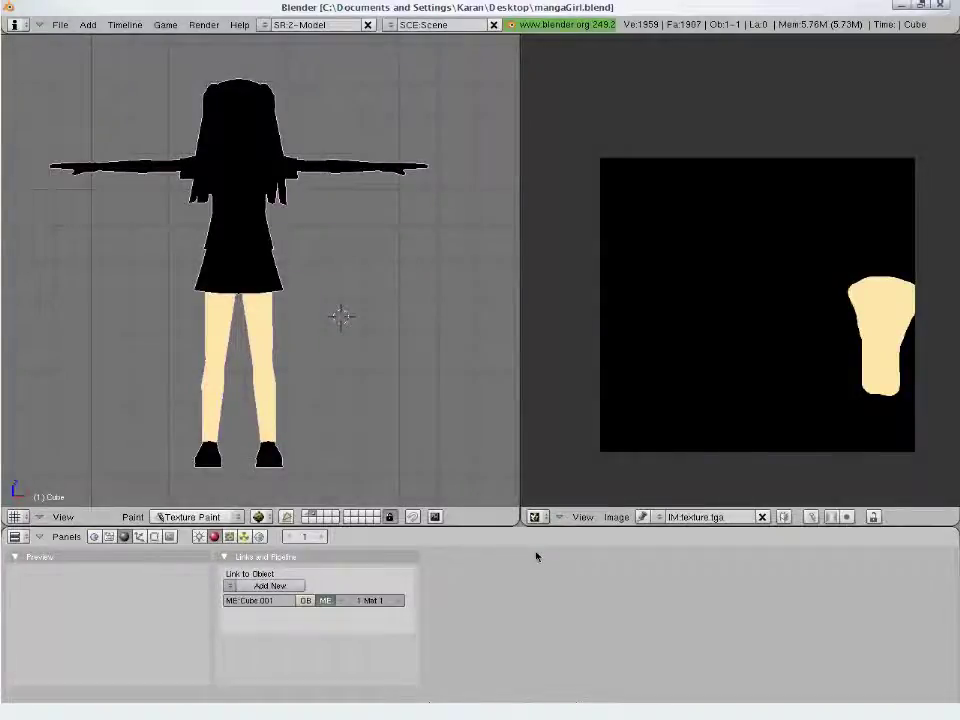
key(F10)
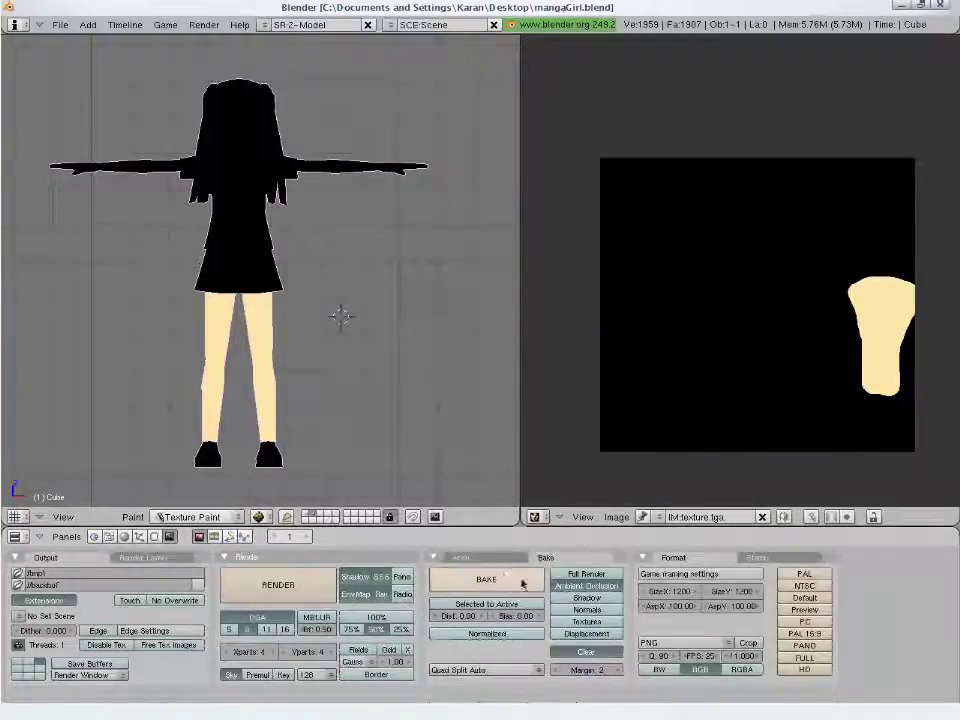
click(584, 588)
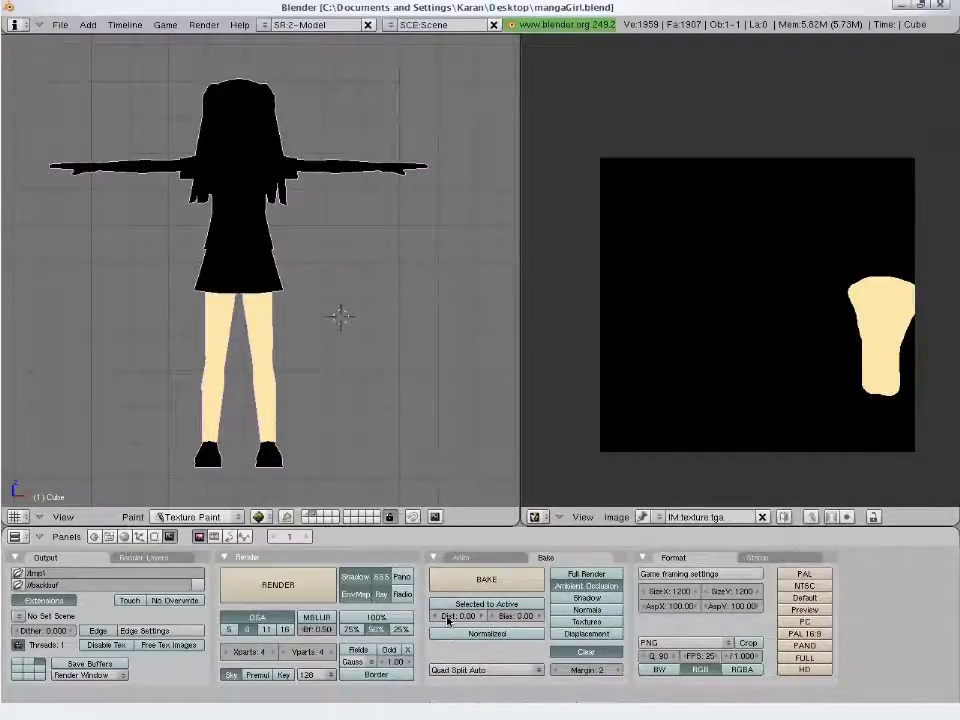
- Set the world's ambient occlusion method to Approximate and bake the ambient occlusion onto the texture image
key(F8)
click(562, 589)
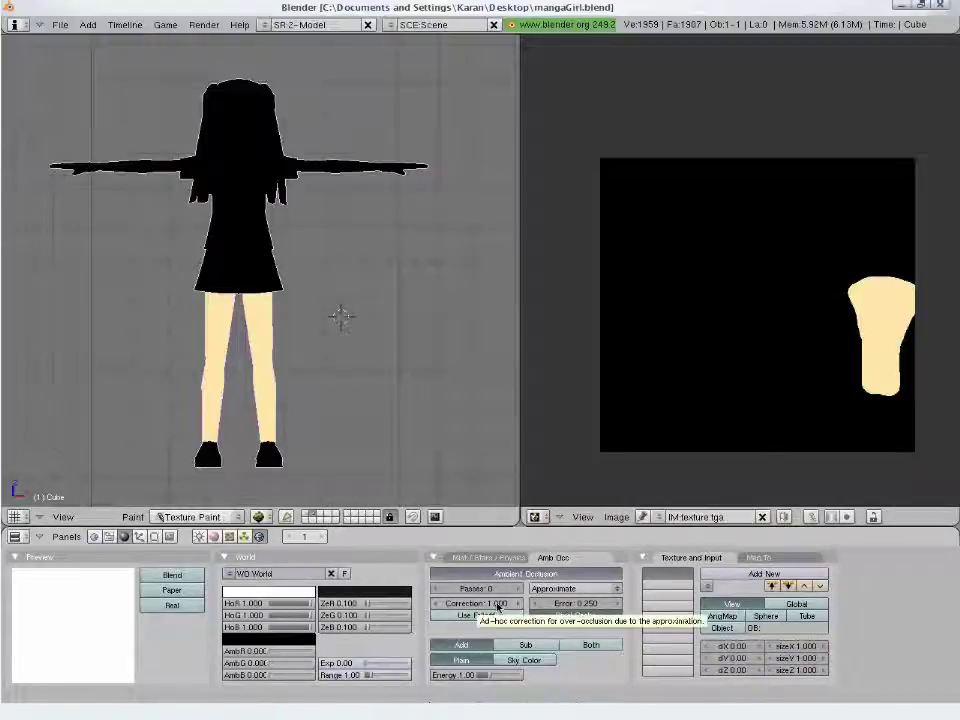
key(F10)
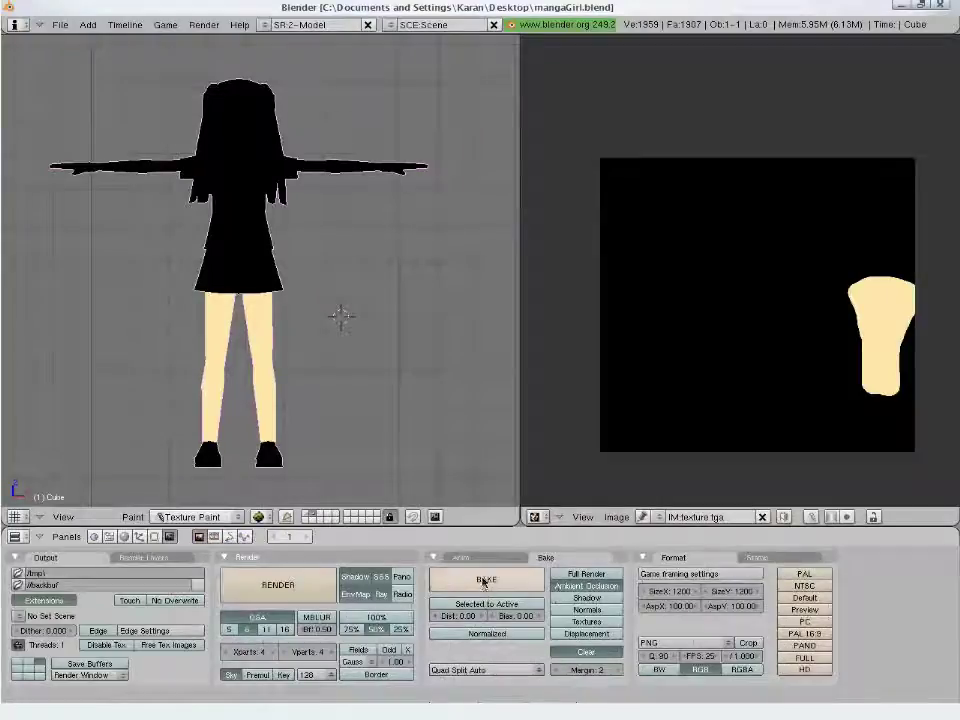
click(484, 580)
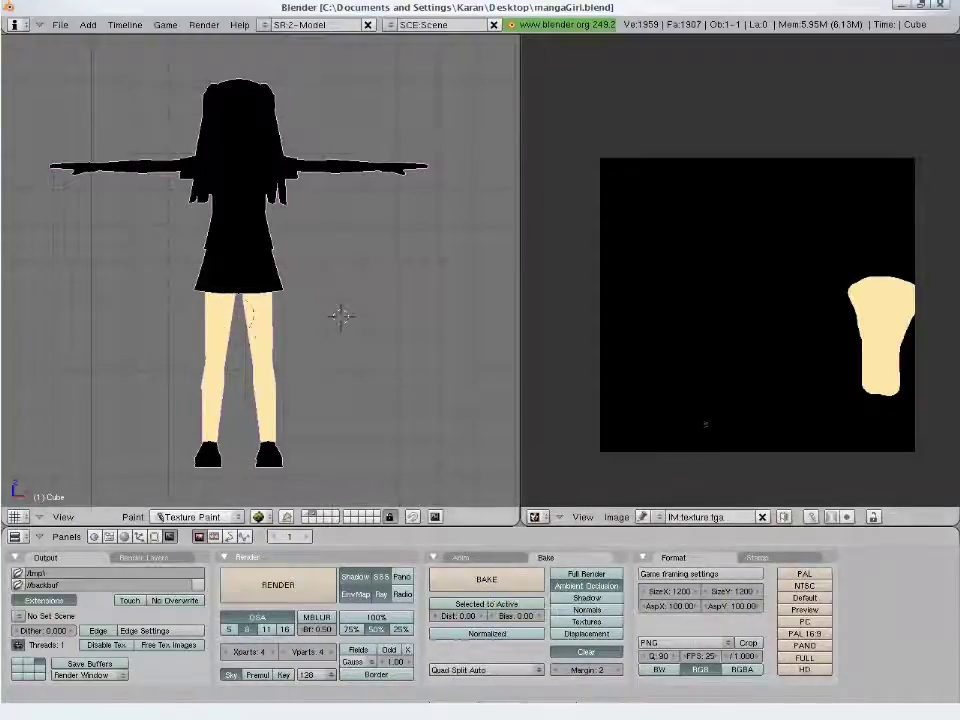
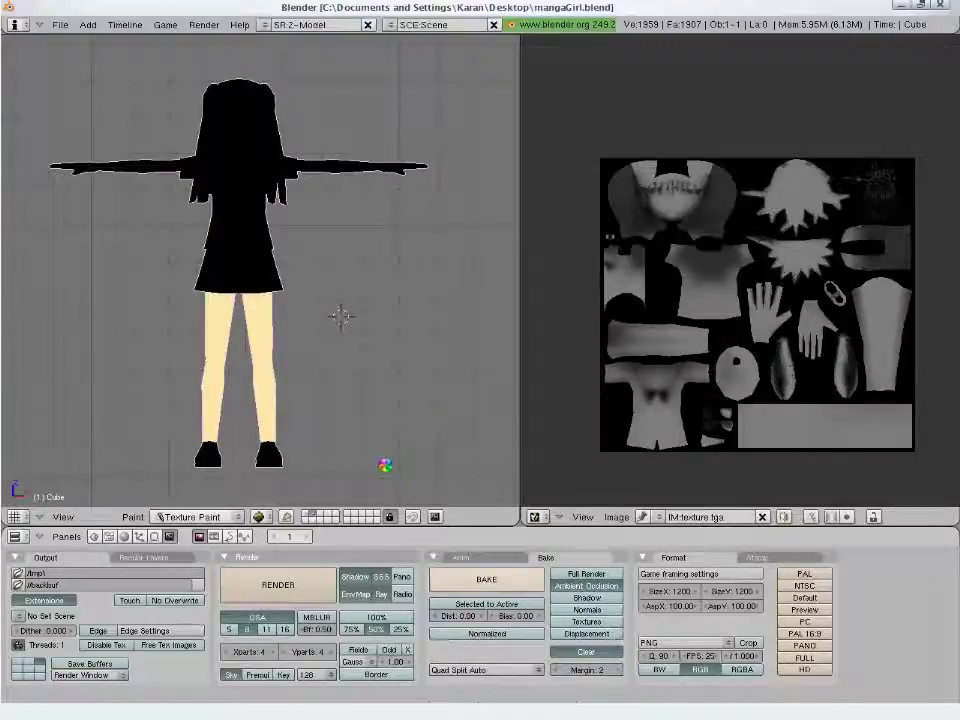
- Save the baked image as a Targa file named bake_shadow in the 5 Manga Girl\texture folder
middle_drag(388, 247, 456, 267)
middle_drag(237, 250, 349, 249)
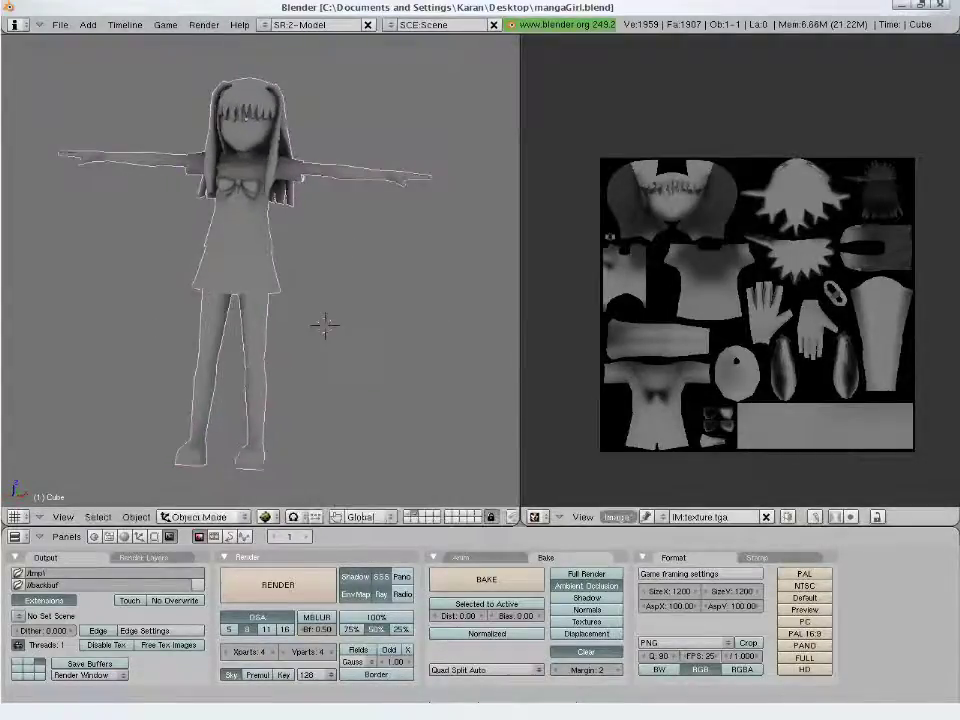
click(616, 517)
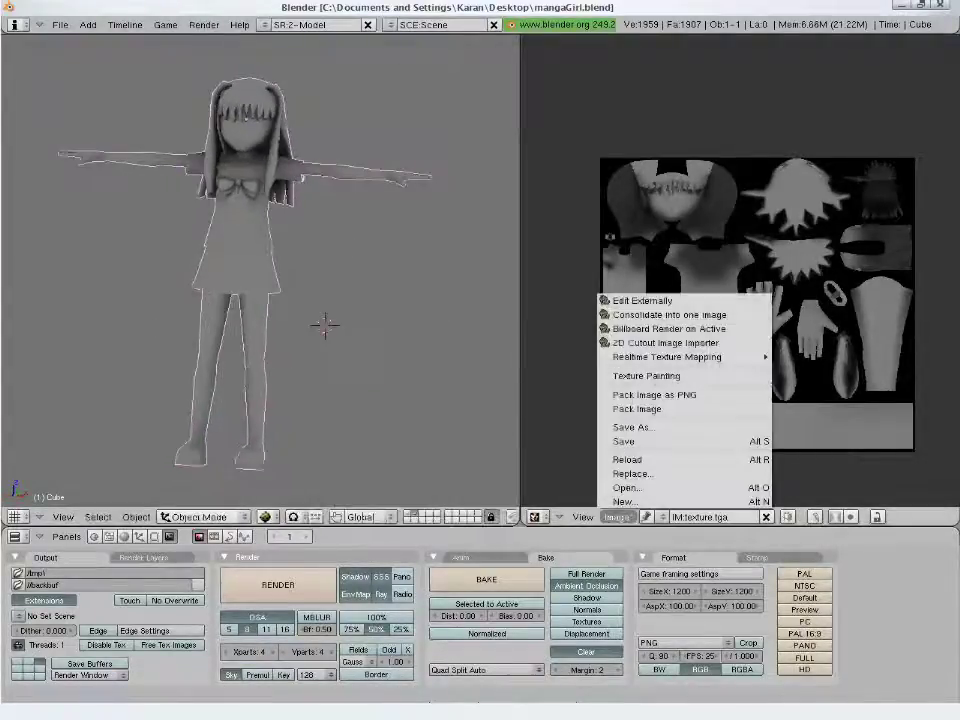
click(625, 427)
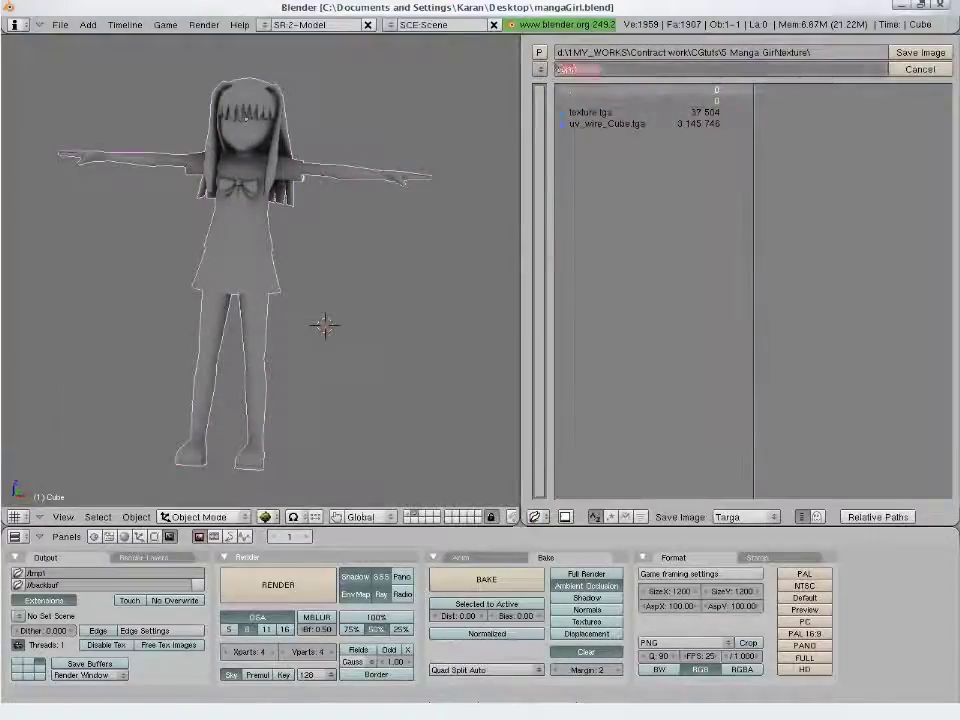
text(bake)
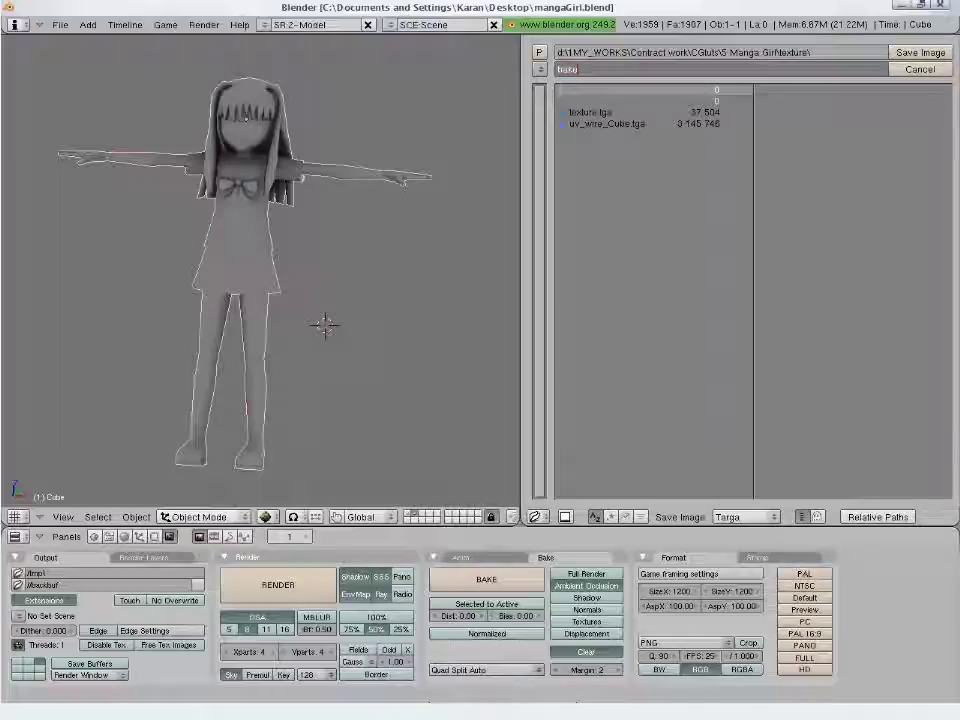
text(_sh)
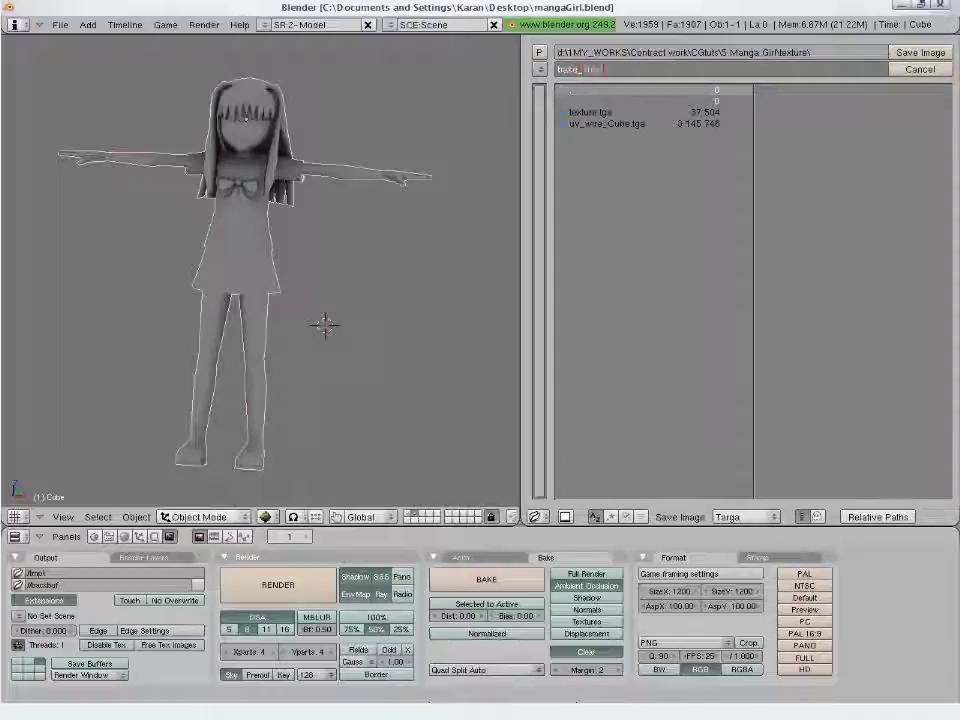
text(adow)
key(Return)
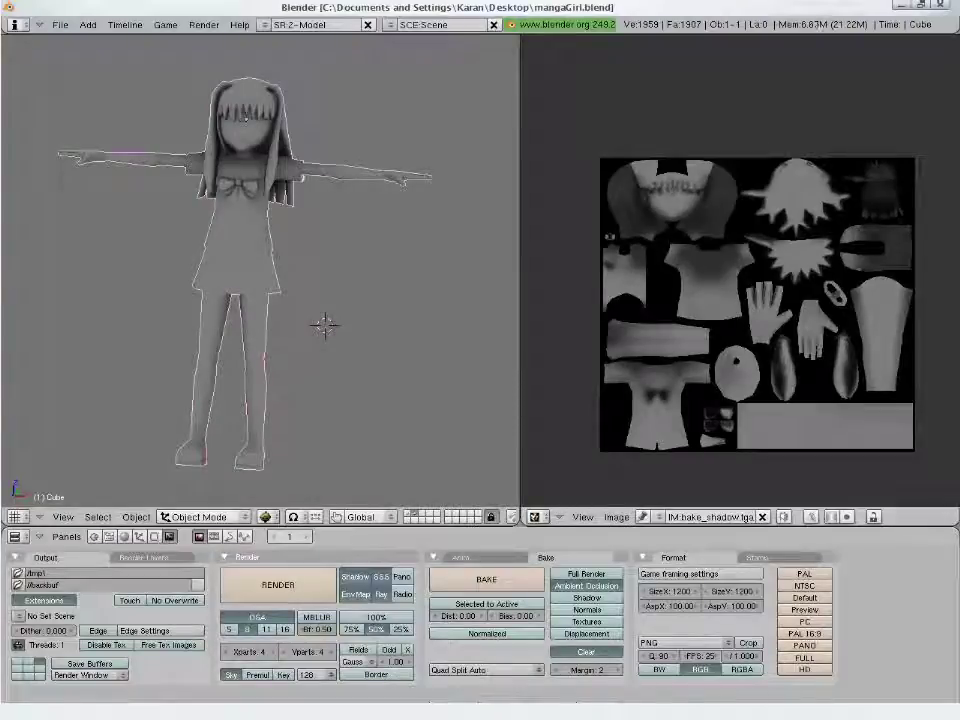
- Switch to the texture folder in the file manager and open bake_shadow.tga in a maximized GIMP window
click(128, 712)
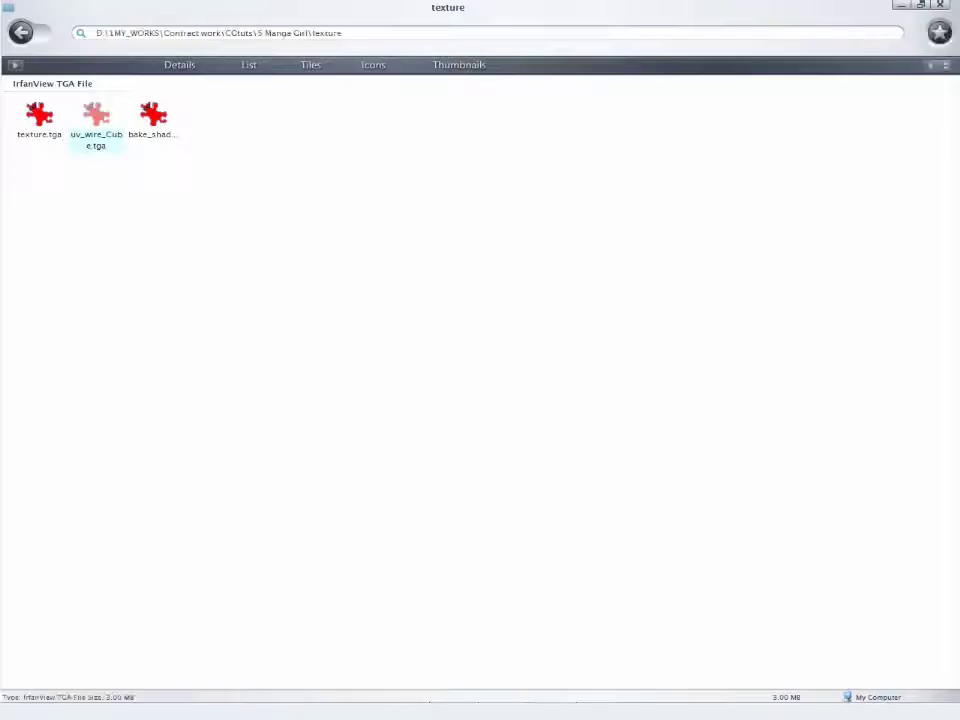
click(240, 250)
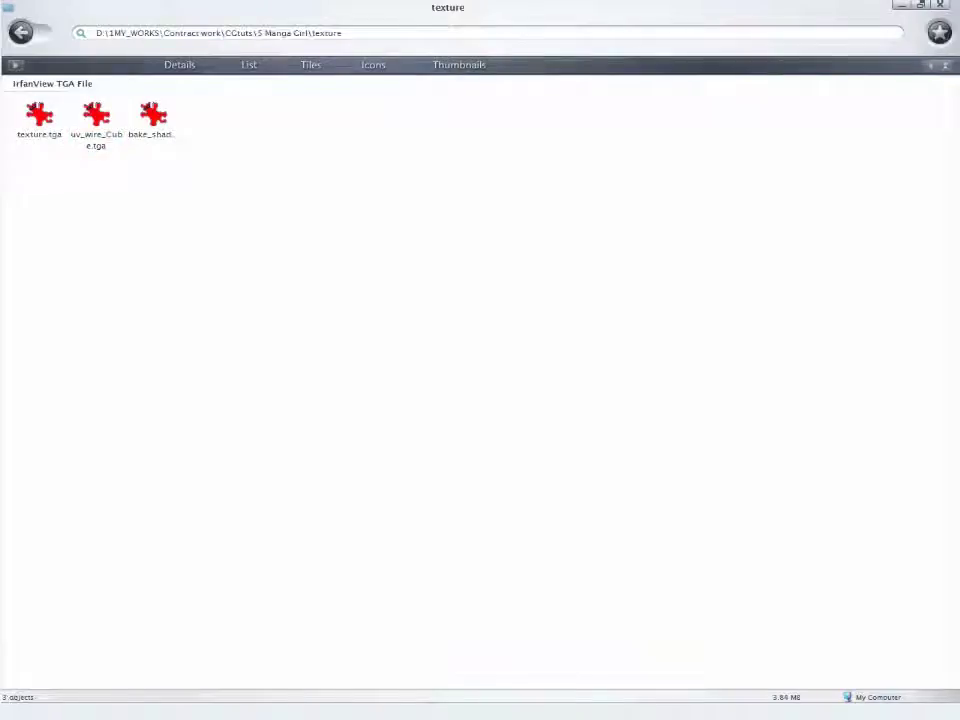
right_click(151, 133)
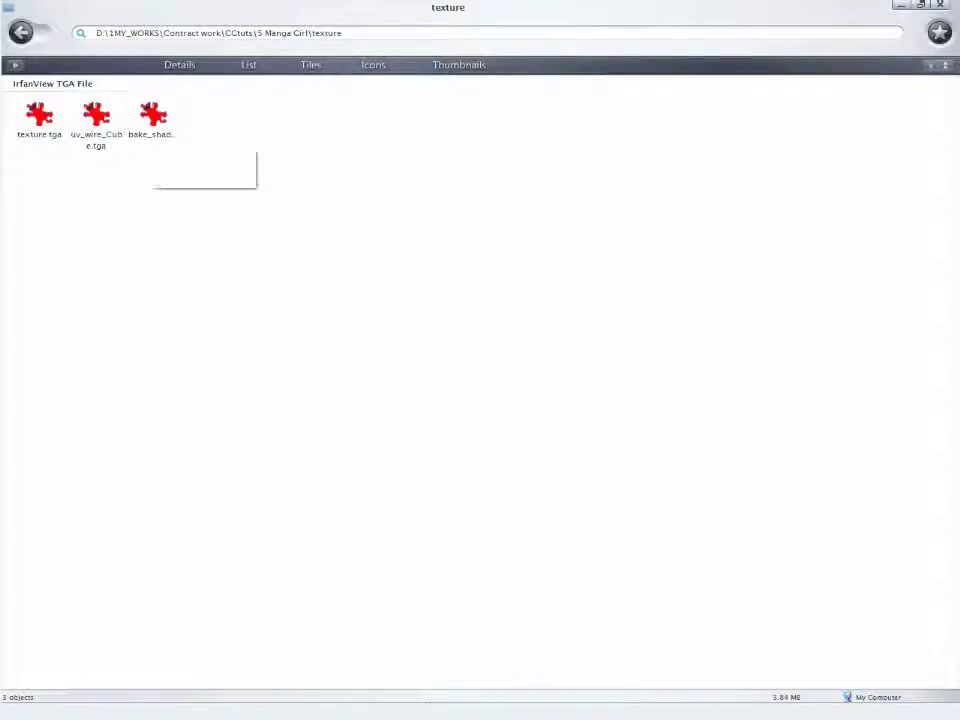
click(224, 153)
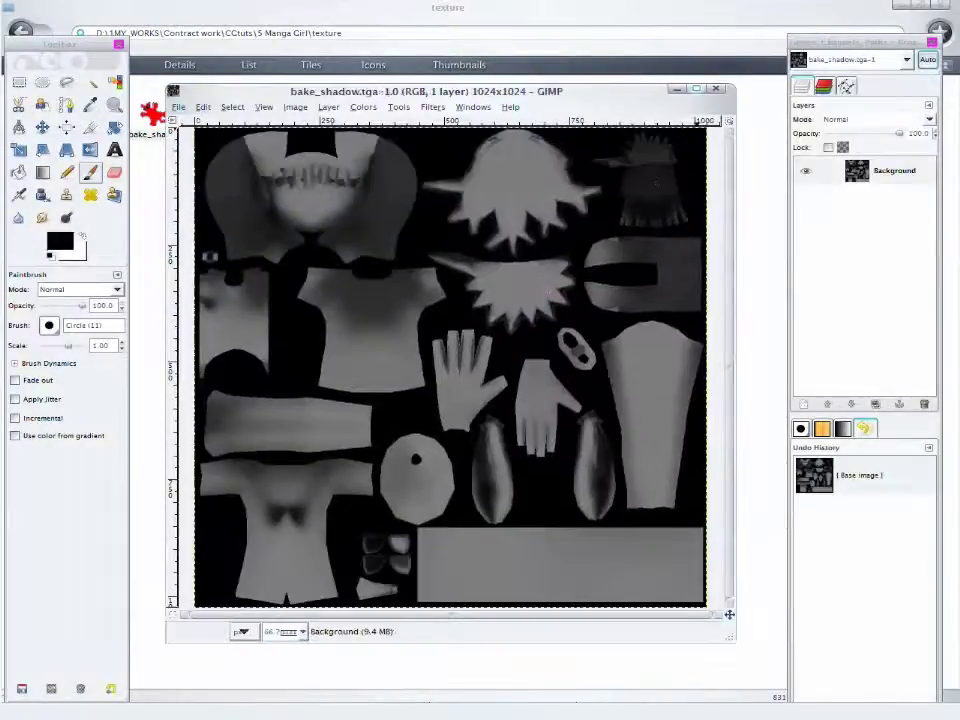
click(697, 89)
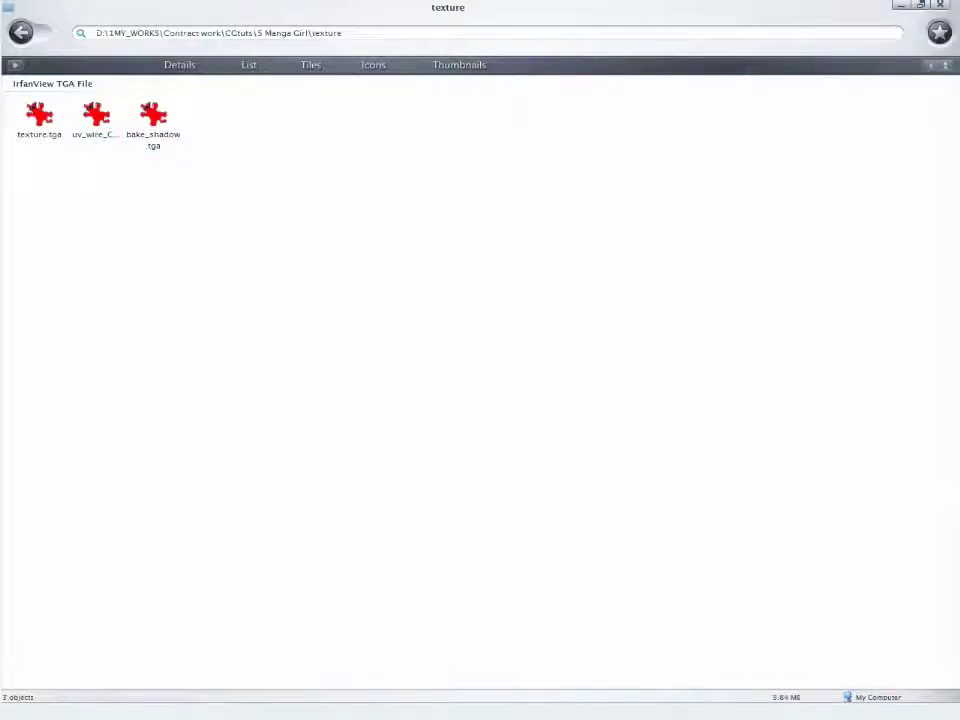
- Add uv_wire_Cube.tga as a layer on top of the baked shadow image and toggle its visibility off and on
drag(96, 114, 480, 357)
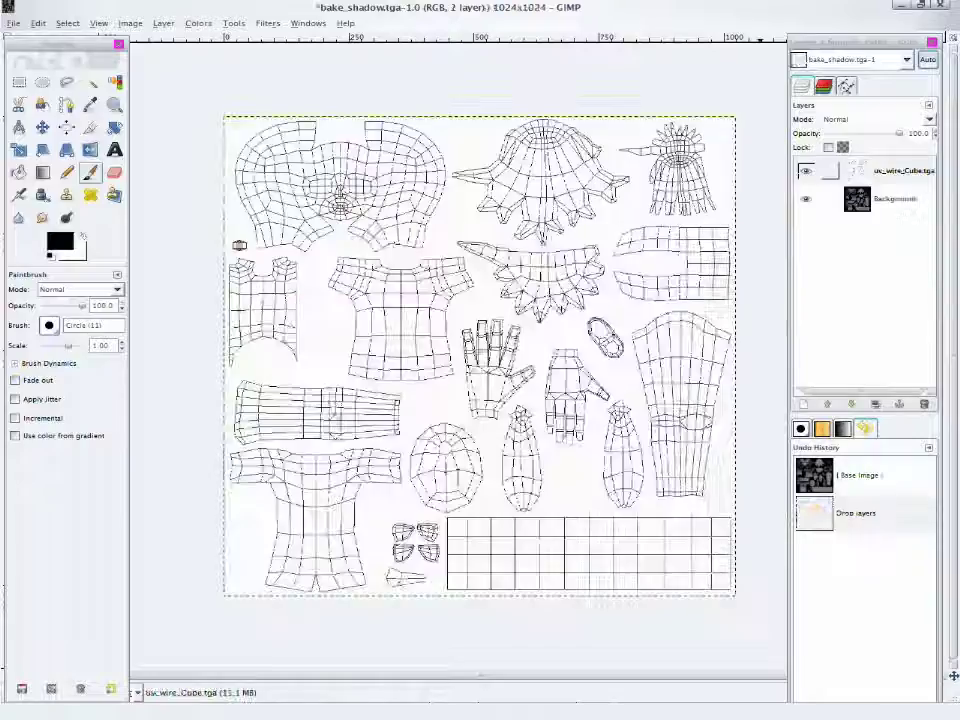
click(806, 171)
click(806, 171)
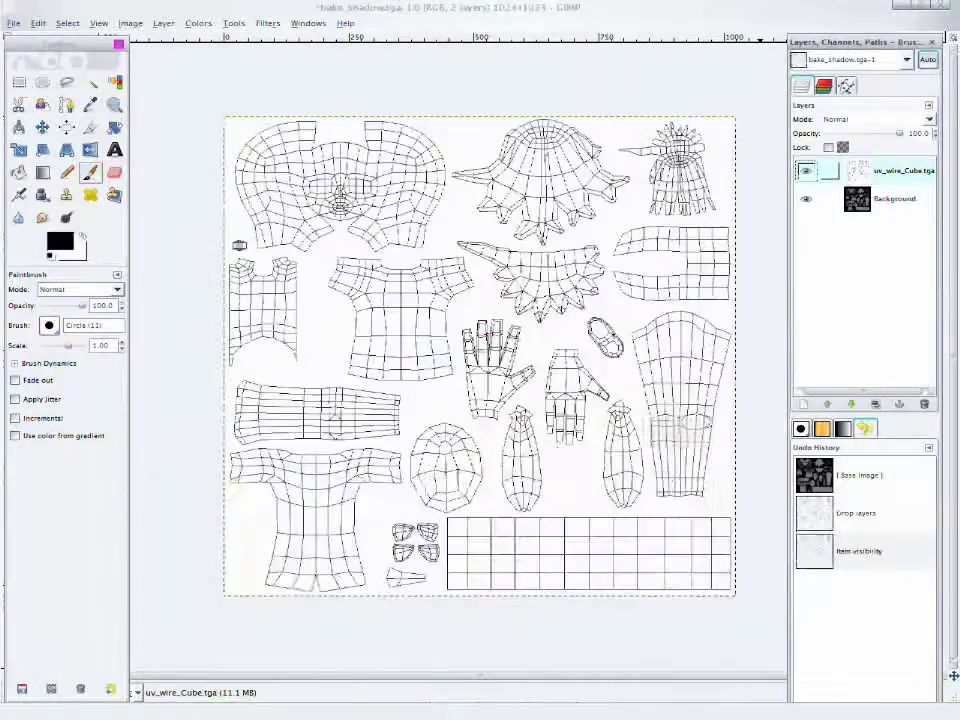
- Set the uv_wire_Cube.tga layer's blend mode to Multiply and its opacity to 89.6
click(870, 119)
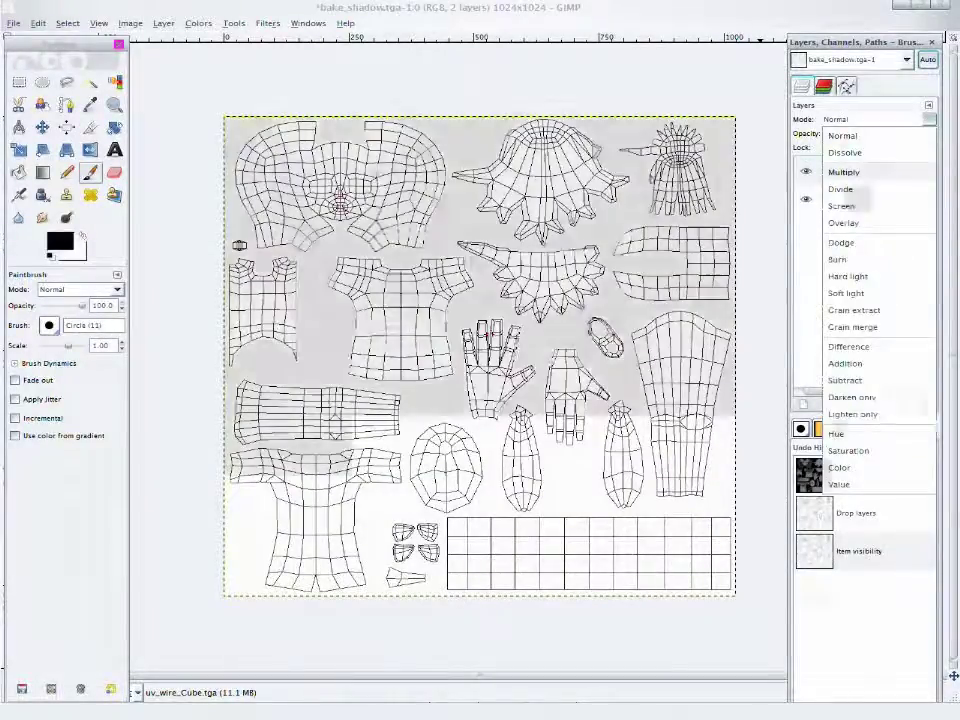
click(843, 172)
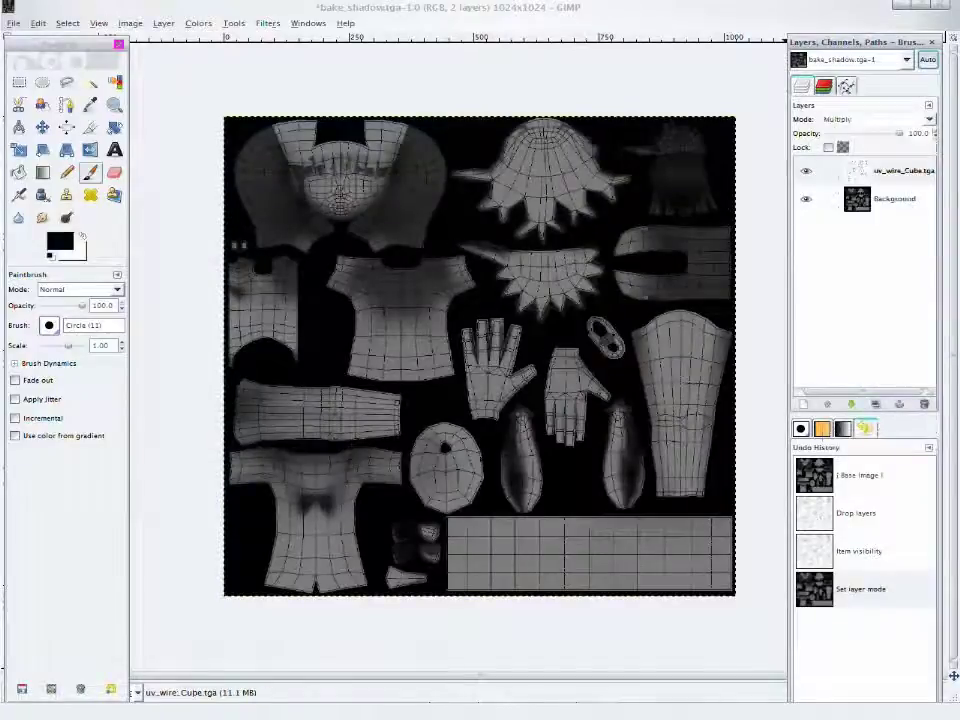
mouse_move(900, 133)
mouse_down()
mouse_move(851, 133)
mouse_move(892, 133)
mouse_up()
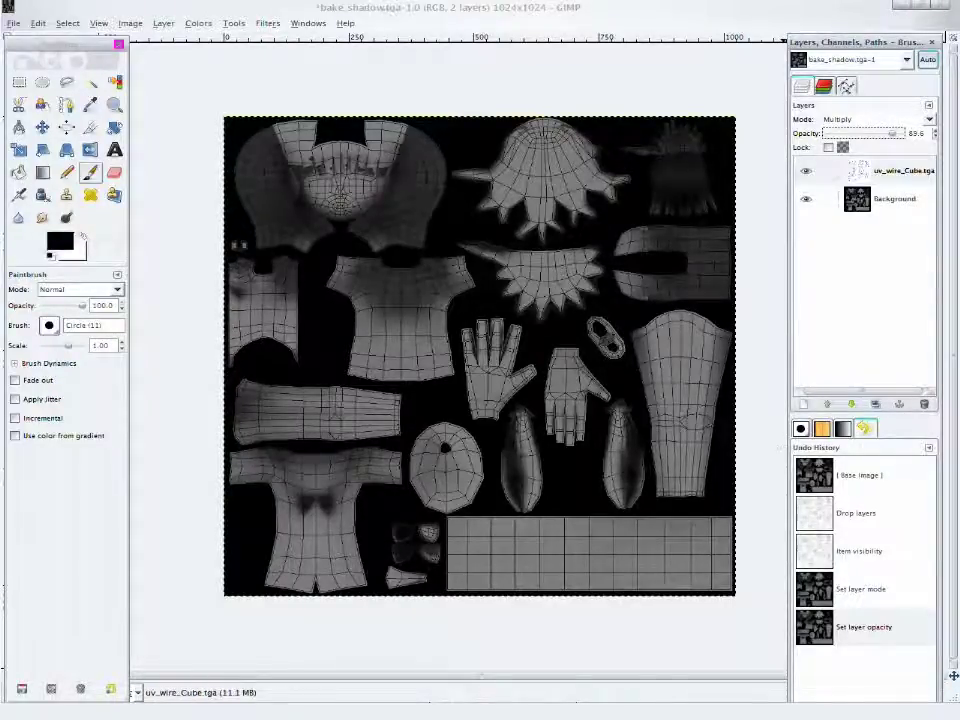
- Add a new transparent 1024 by 1024 px layer and lower it between the UV wire layer and the background
key(shift+ctrl+n)
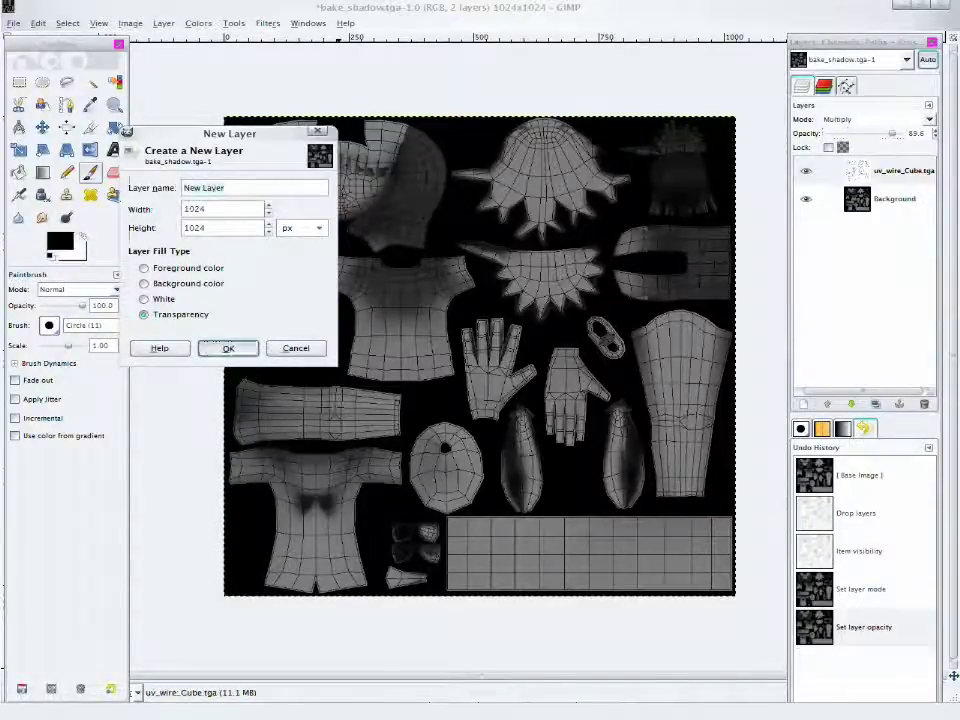
key(Return)
click(851, 404)
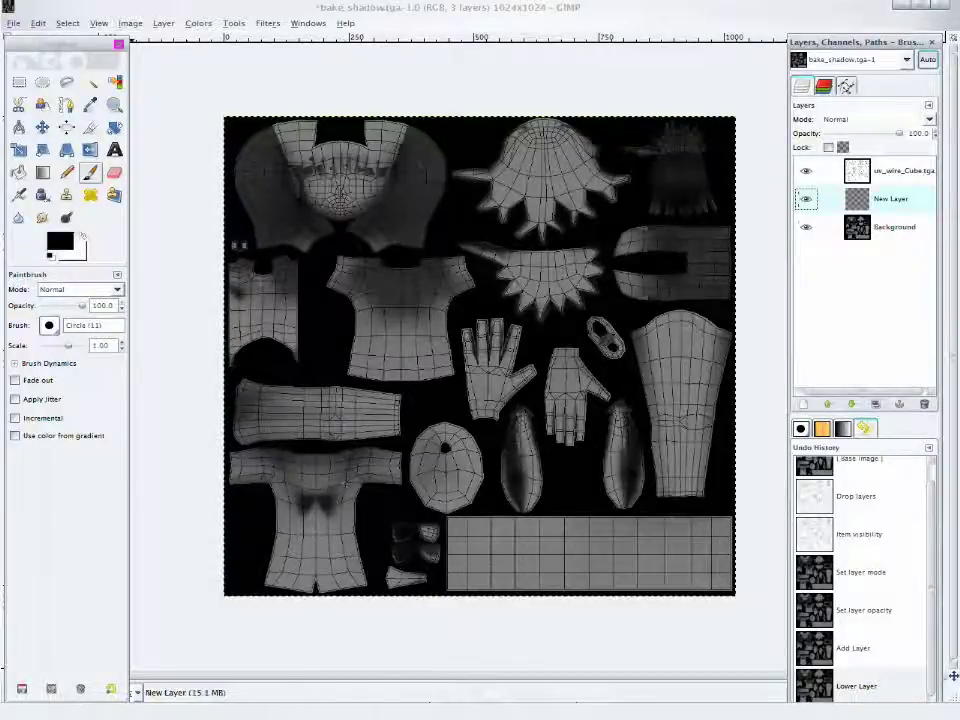
- Set the foreground color to a saturated deep blue
click(60, 241)
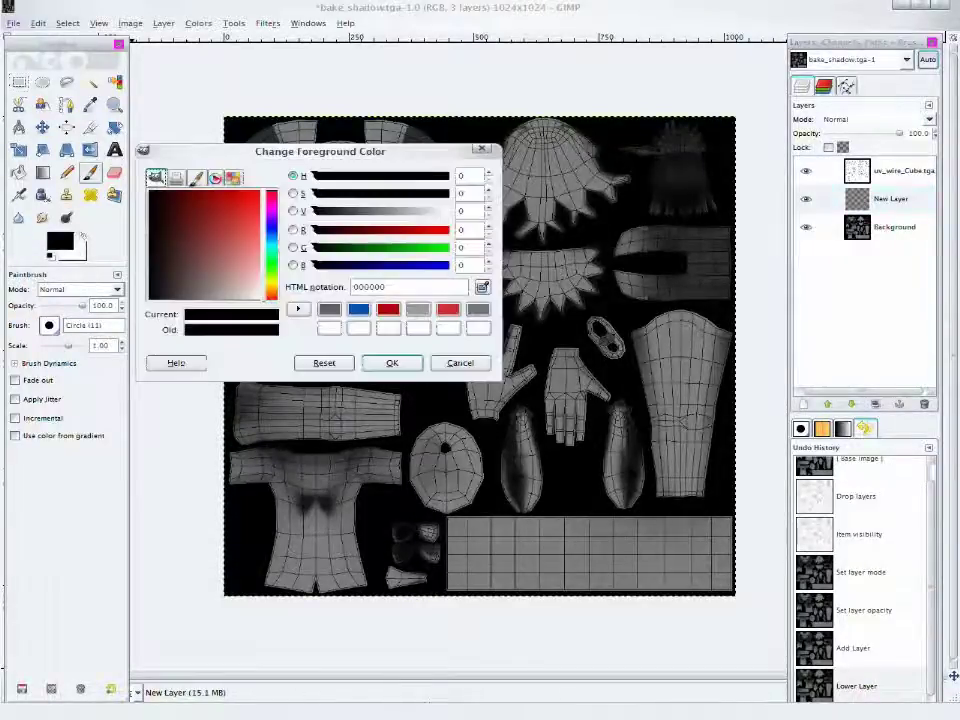
click(256, 251)
drag(271, 232, 271, 224)
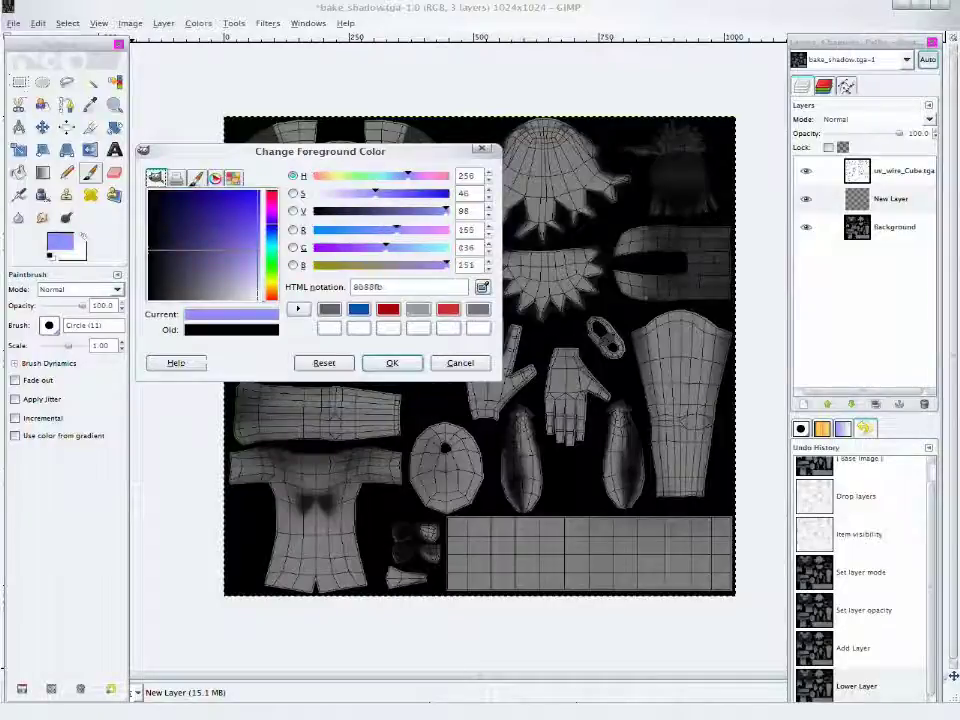
click(200, 198)
click(271, 231)
click(227, 197)
click(392, 363)
- Paint rough blue freehand strokes over the rectangular grid UV strip on the new layer with the Circle (31) brush
right_click(580, 572)
mouse_move(572, 547)
mouse_down()
mouse_move(580, 576)
mouse_move(556, 581)
mouse_up()
key(Escape)
- Paint more blue strokes across the rectangular grid strip, switching from the Circle (31) brush to the larger Circle (19) brush
click(66, 242)
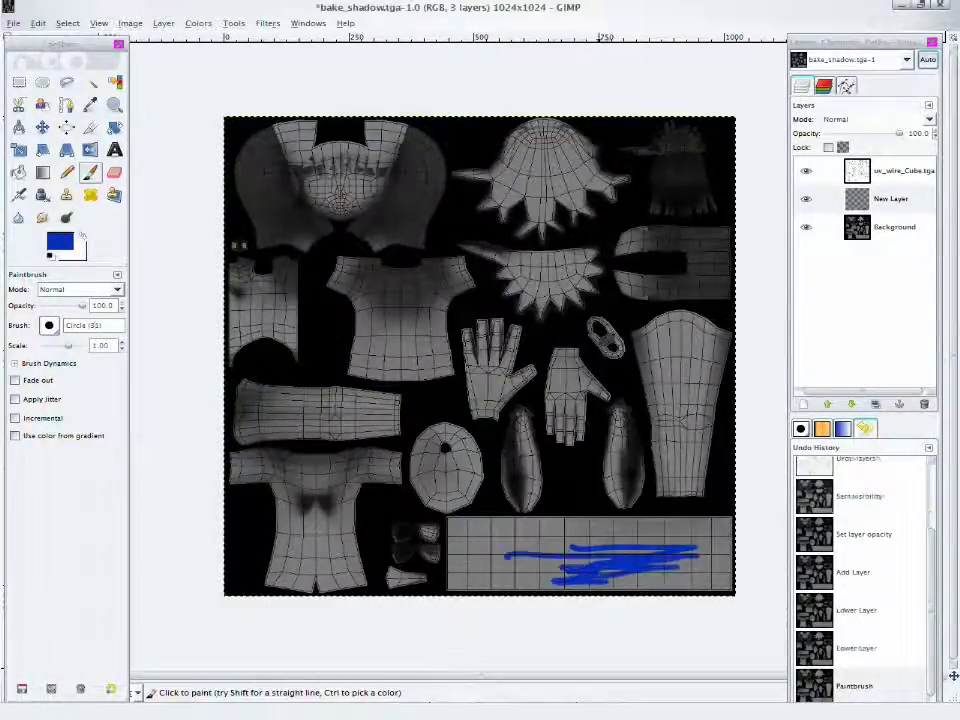
mouse_move(618, 543)
mouse_down()
mouse_move(510, 556)
mouse_move(678, 567)
mouse_up()
click(49, 325)
click(60, 400)
scroll(613, 558, down, 8)
drag(623, 541, 660, 541)
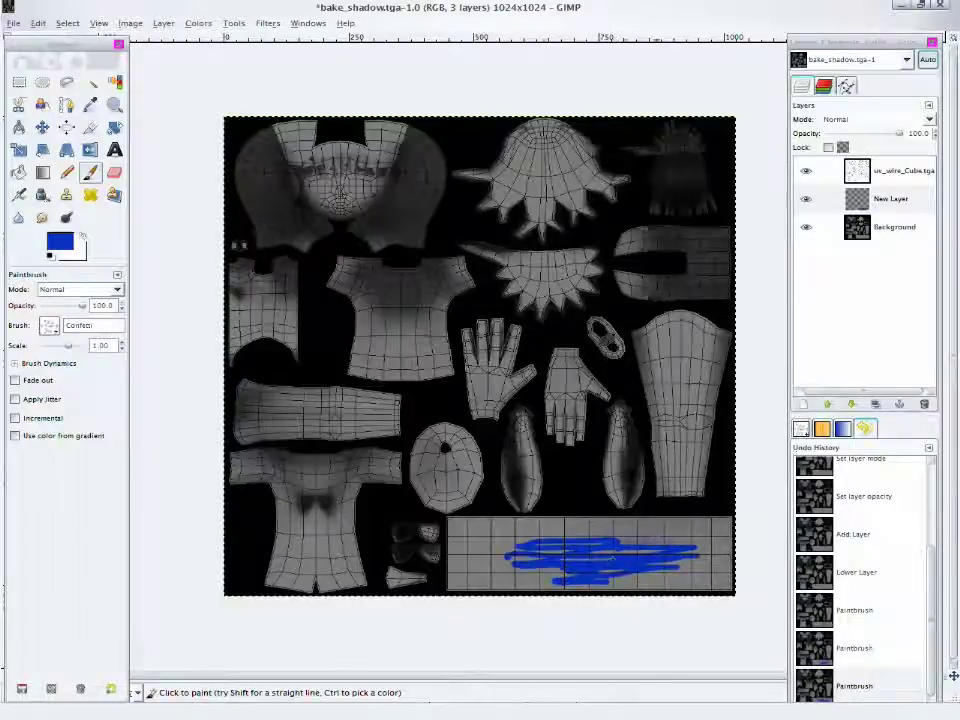
click(49, 325)
click(107, 386)
mouse_move(605, 580)
mouse_down()
mouse_move(690, 563)
mouse_move(718, 515)
mouse_up()
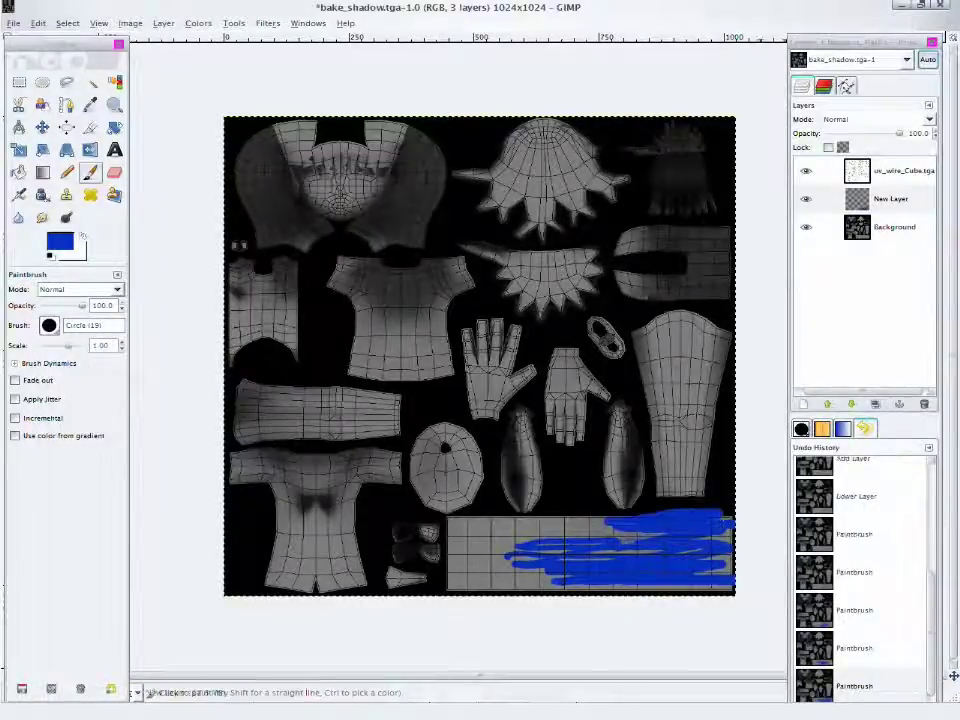
- Set the blend mode of New Layer to Color and paint more blue over the far end of the grid strip
click(880, 119)
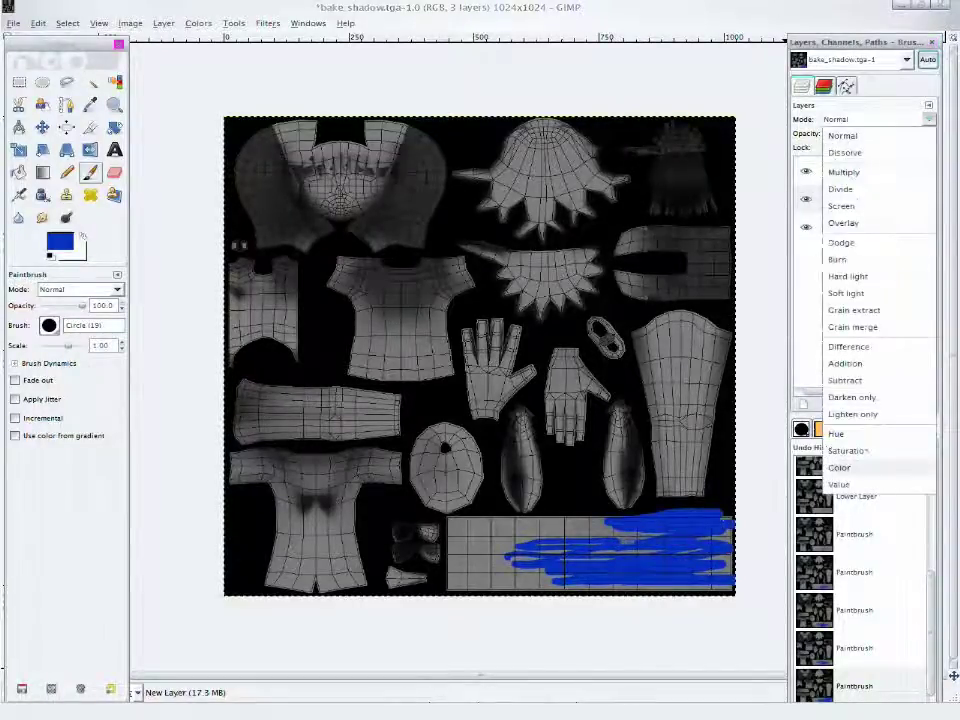
click(840, 467)
drag(729, 568, 712, 585)
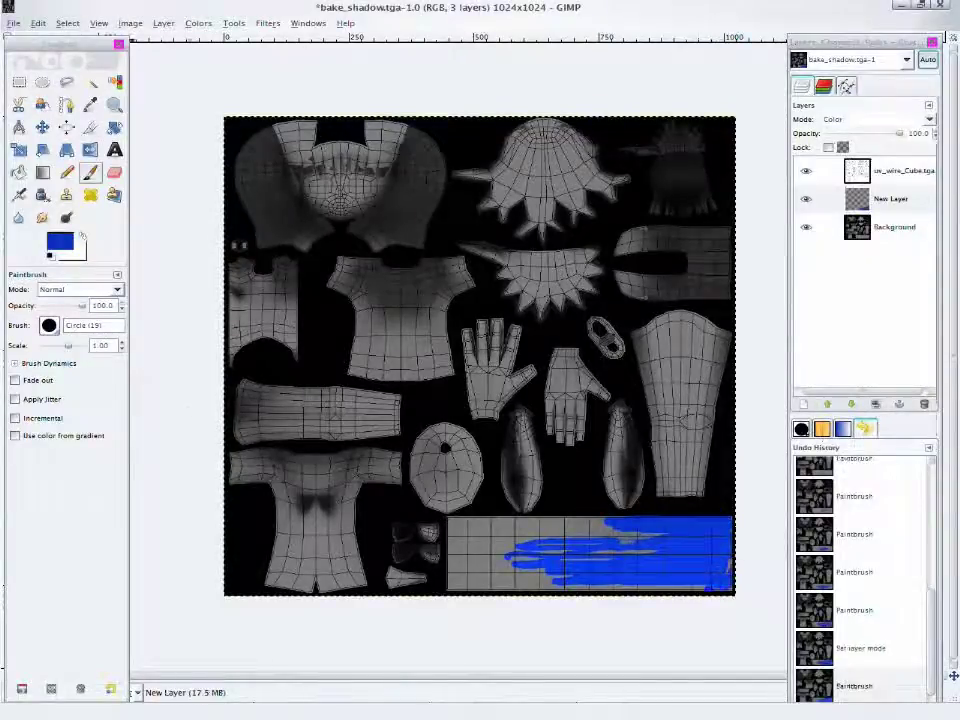
- Set the foreground color to a golden yellow
click(60, 241)
mouse_move(95, 60)
mouse_down()
mouse_move(91, 118)
mouse_move(109, 88)
mouse_move(104, 66)
mouse_up()
click(259, 222)
click(60, 241)
click(142, 150)
click(259, 222)
- Paint the large spiky hair UV piece and the dark hair piece beside it golden yellow
mouse_move(547, 155)
mouse_down()
mouse_move(475, 210)
mouse_move(470, 175)
mouse_move(520, 135)
mouse_move(520, 155)
mouse_move(524, 138)
mouse_up()
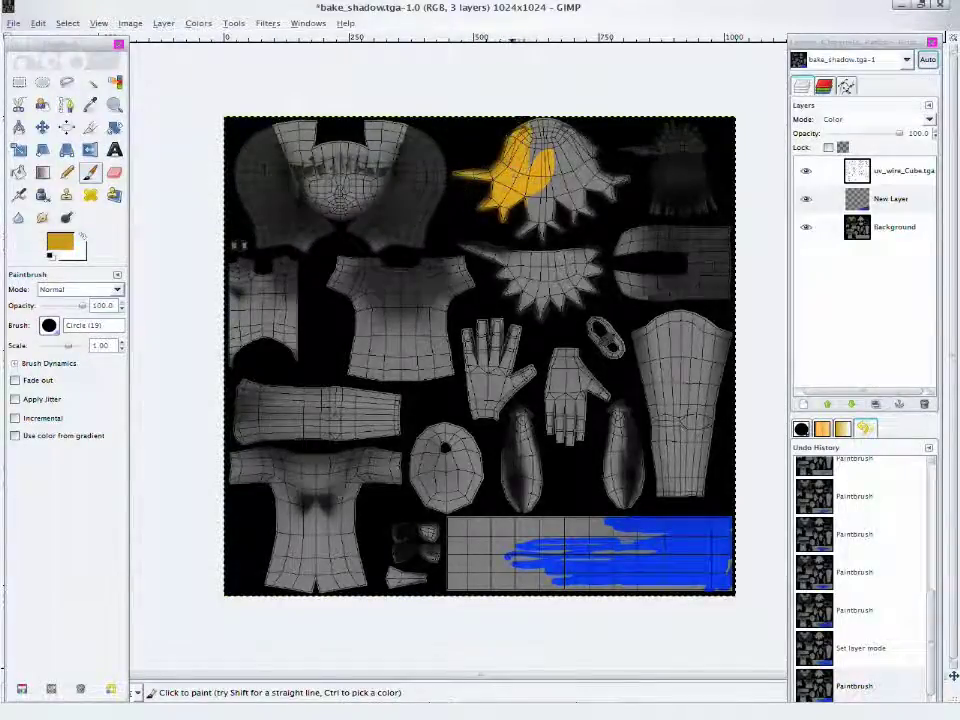
mouse_move(560, 220)
mouse_down()
mouse_move(555, 235)
mouse_move(565, 165)
mouse_move(540, 130)
mouse_up()
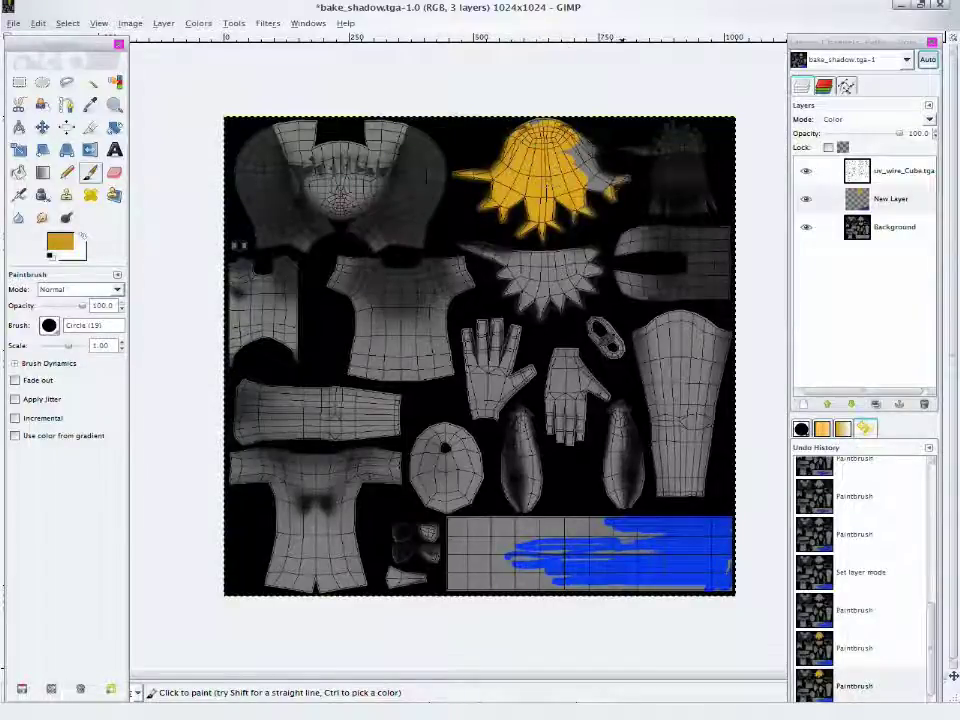
drag(656, 168, 684, 182)
drag(615, 182, 574, 146)
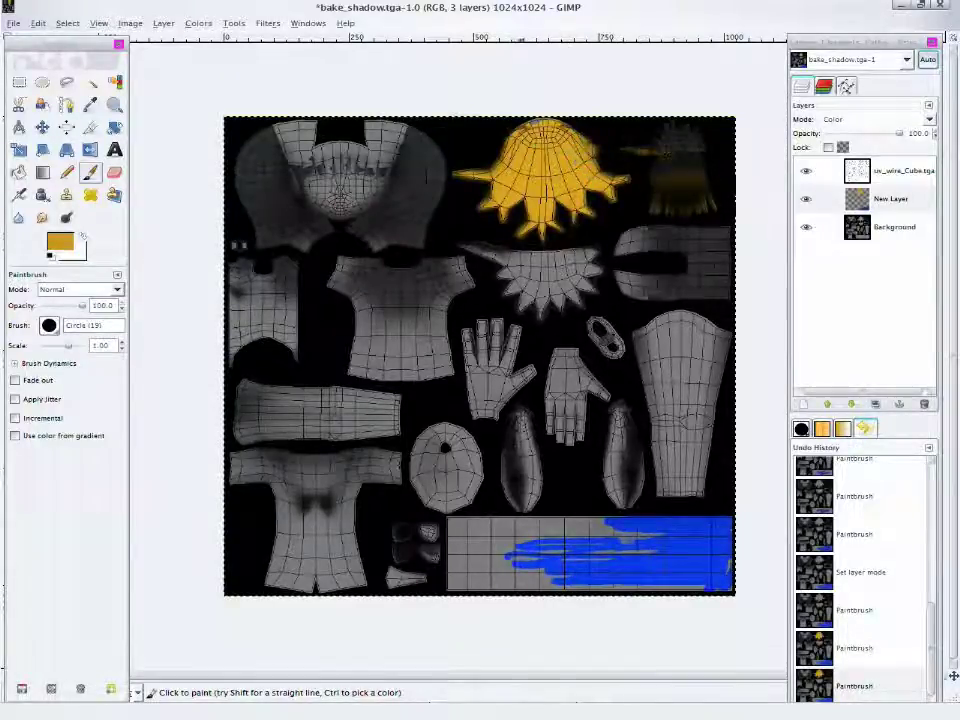
mouse_move(668, 152)
mouse_down()
mouse_move(690, 135)
mouse_move(702, 148)
mouse_up()
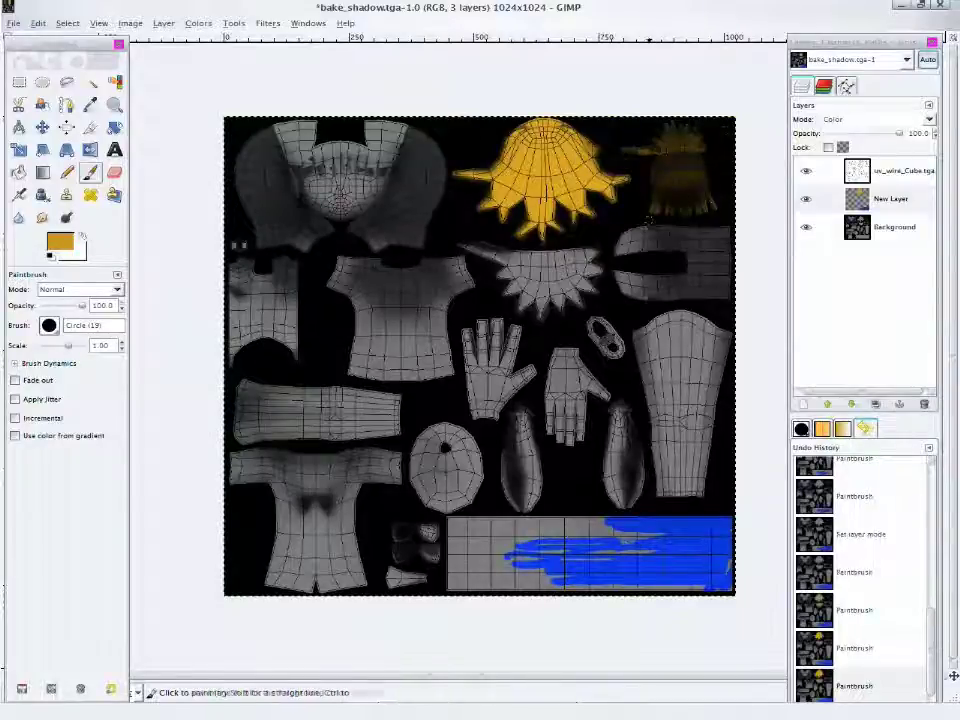
key(ctrl)
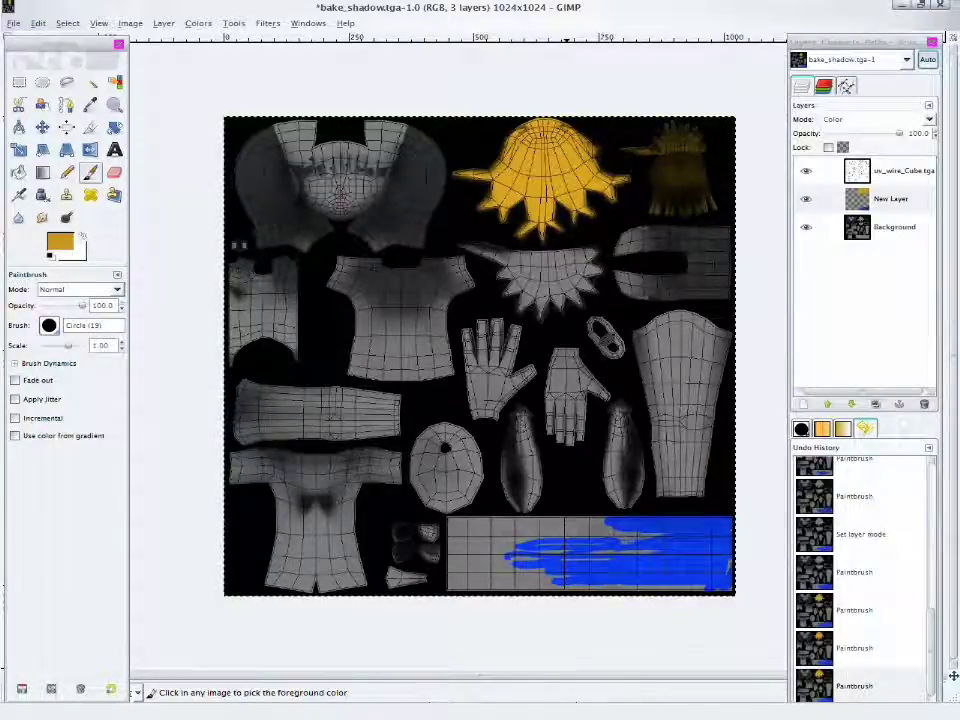
key(ctrl+s)
key(Escape)
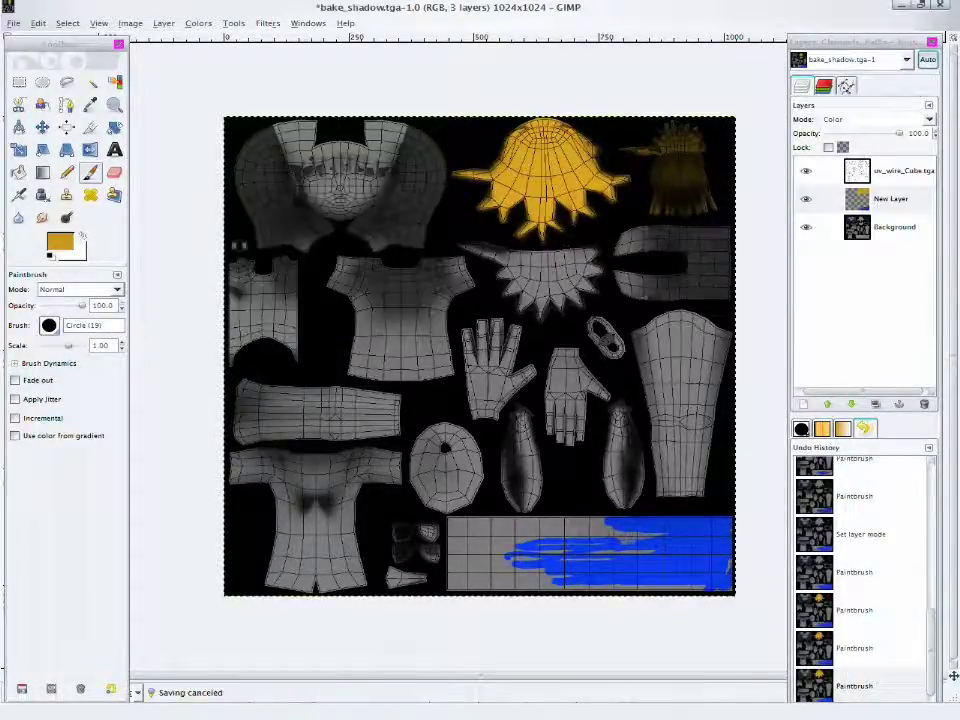
- Save the layered image under the new name texture.psd in the 5 Manga Girl texture folder
key(alt+f)
key(Down)
key(Down)
key(Down)
key(Return)
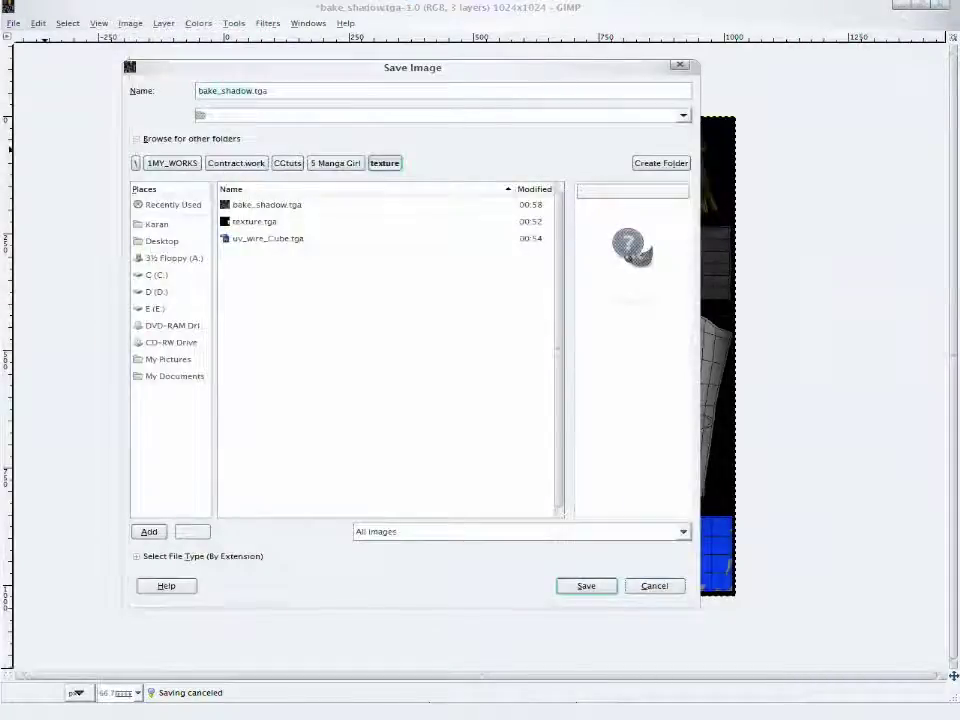
click(683, 532)
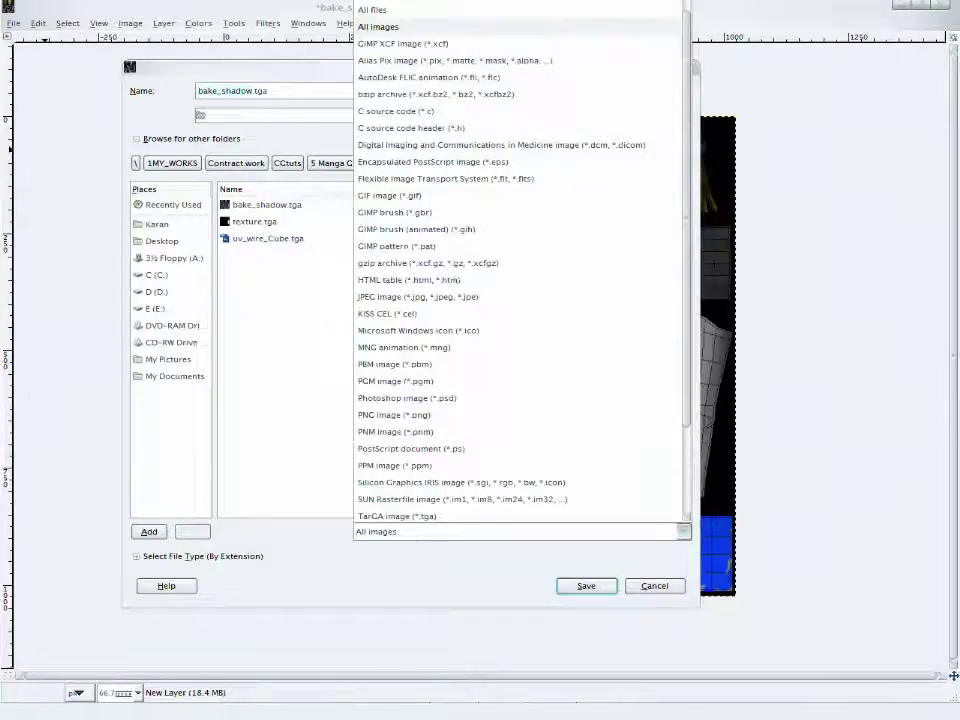
key(Escape)
text(texture.psd)
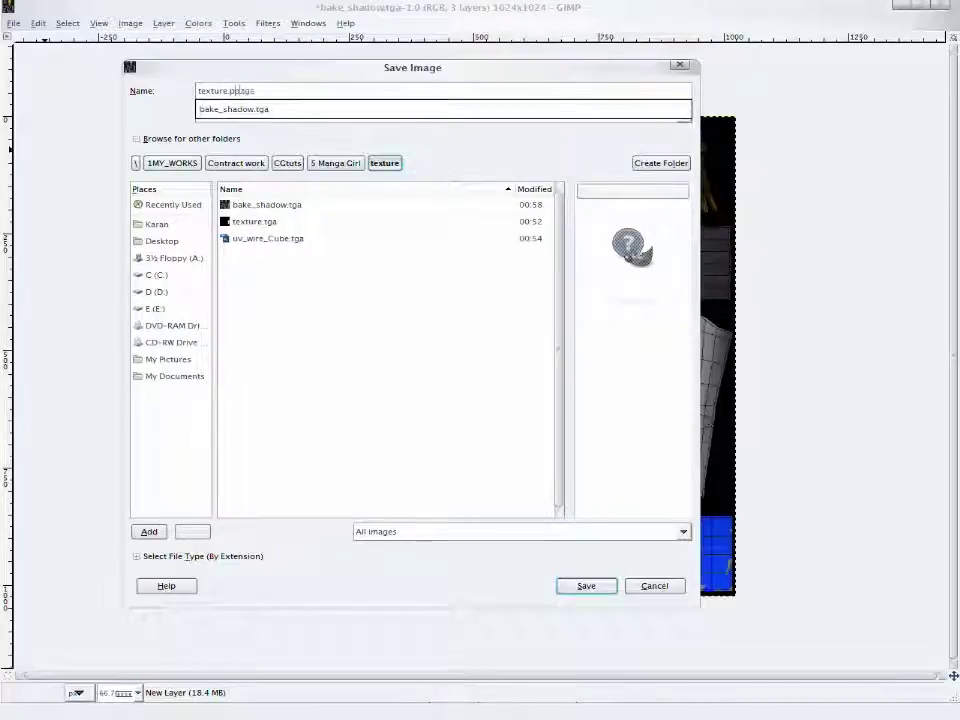
key(Return)
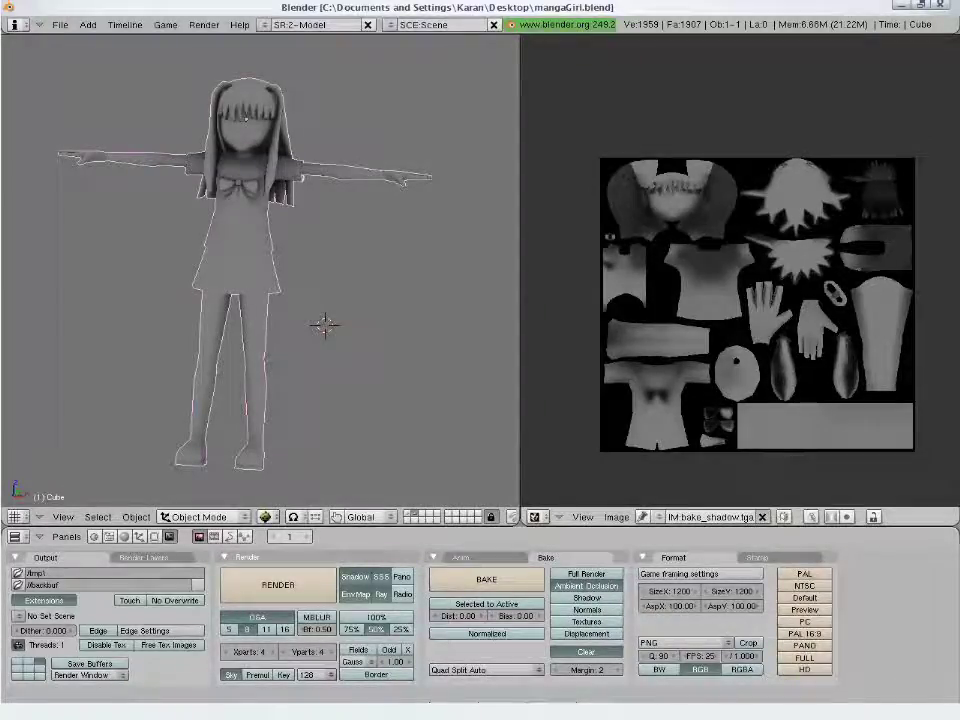
- In Blender, unlink bake_shadow.tga from the mesh and load texture.psd from the 5 Manga Girl texture folder onto the model
key(Tab)
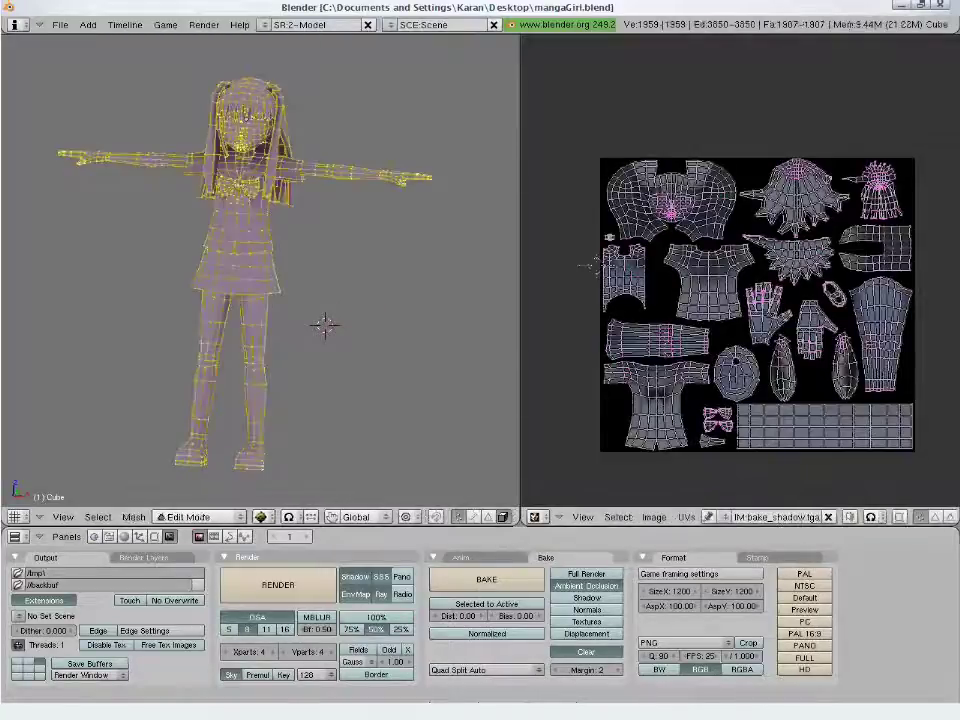
click(828, 517)
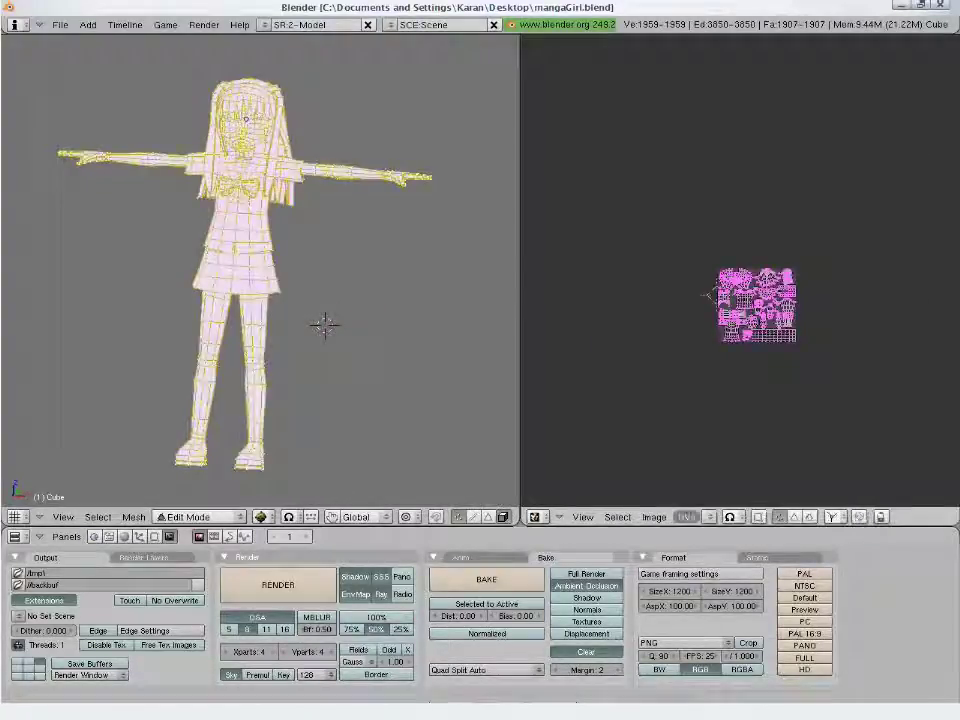
click(654, 517)
click(663, 487)
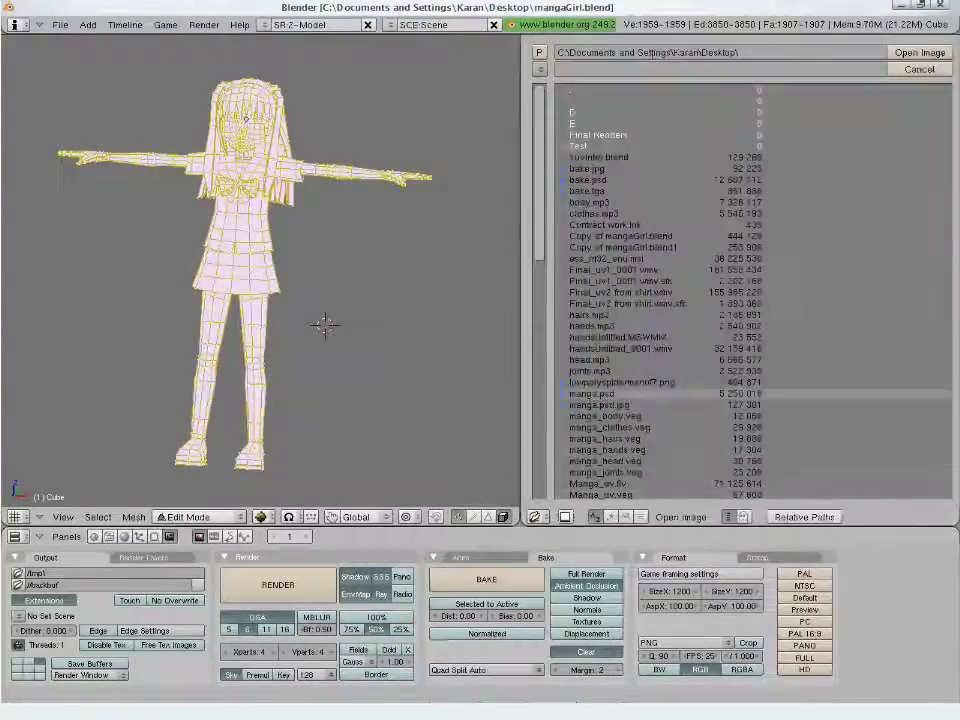
click(540, 69)
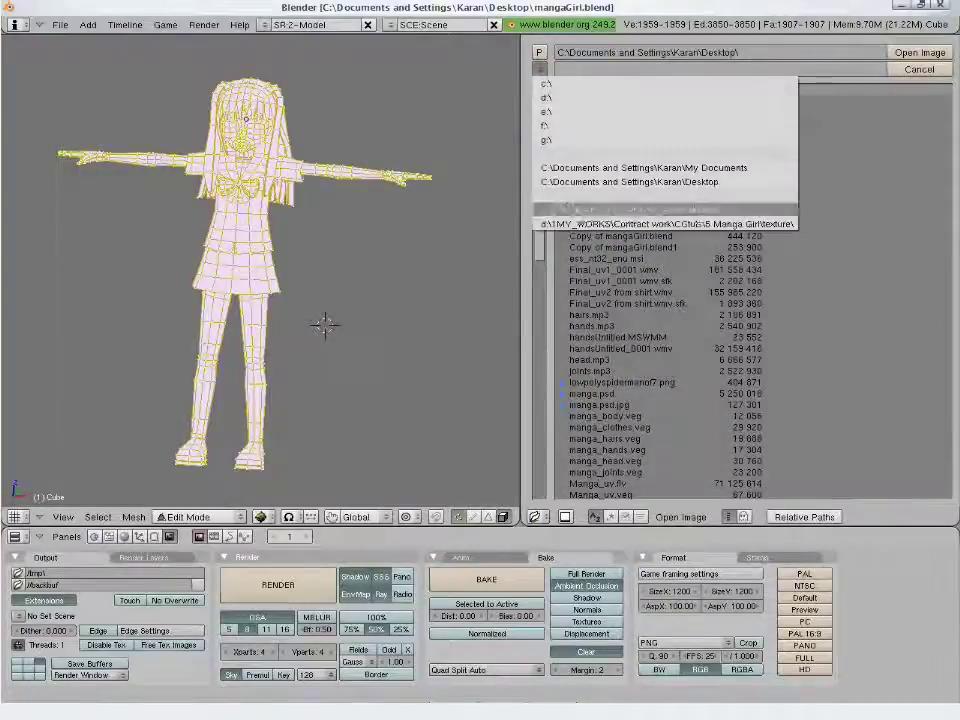
click(590, 223)
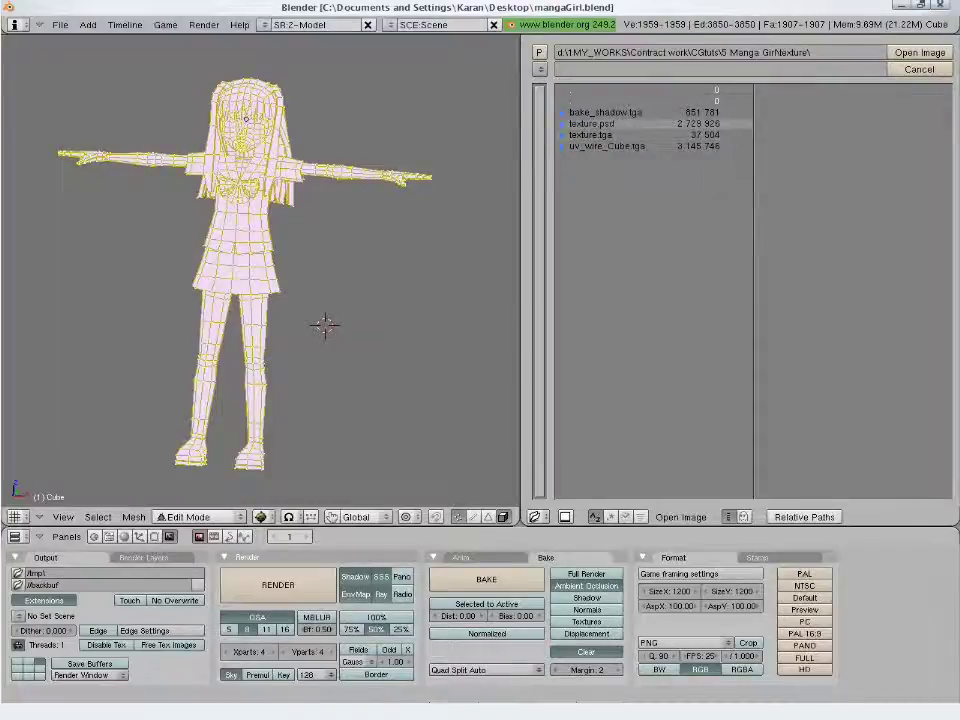
middle_click(620, 124)
key(Tab)
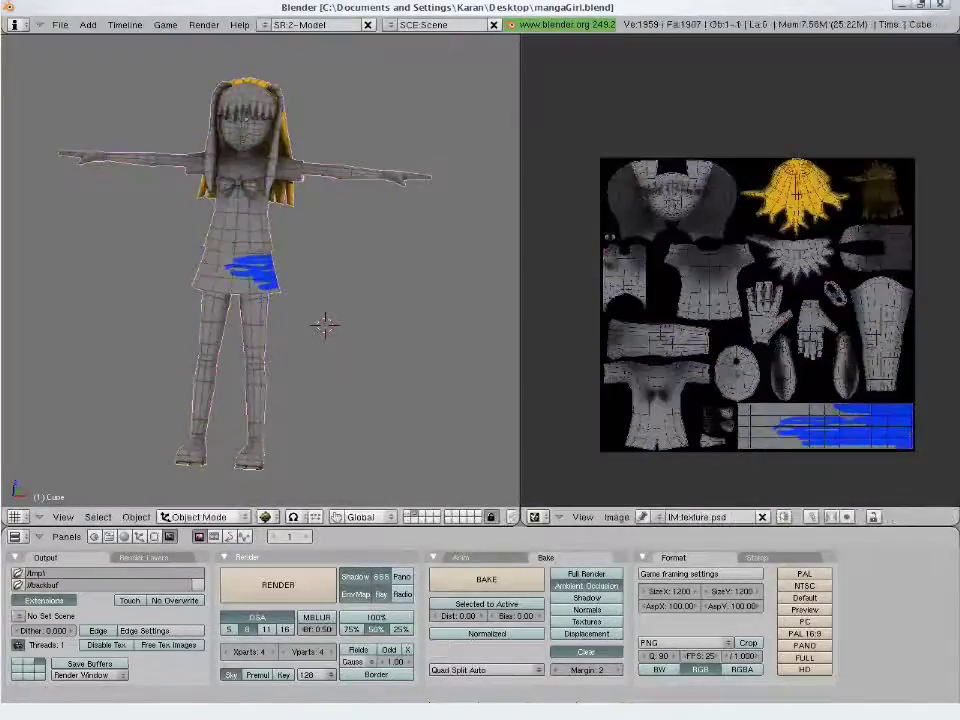
middle_drag(321, 321, 296, 333)
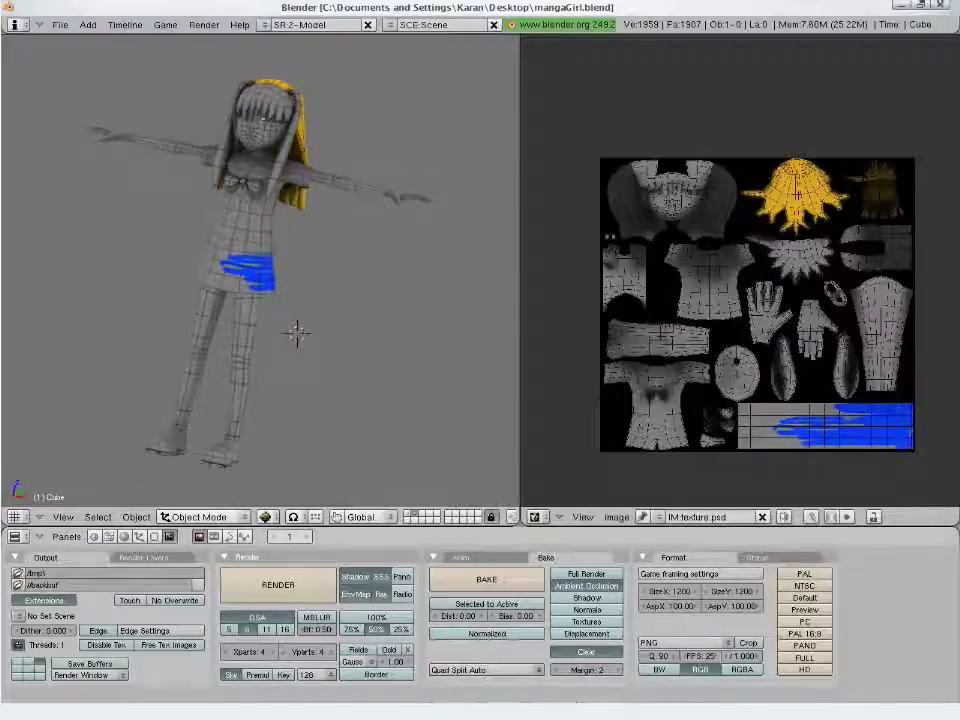
- In GIMP, hide the uv_wire_Cube.tga layer and paint the smaller spiky hair piece golden yellow on New Layer
key(alt+Tab)
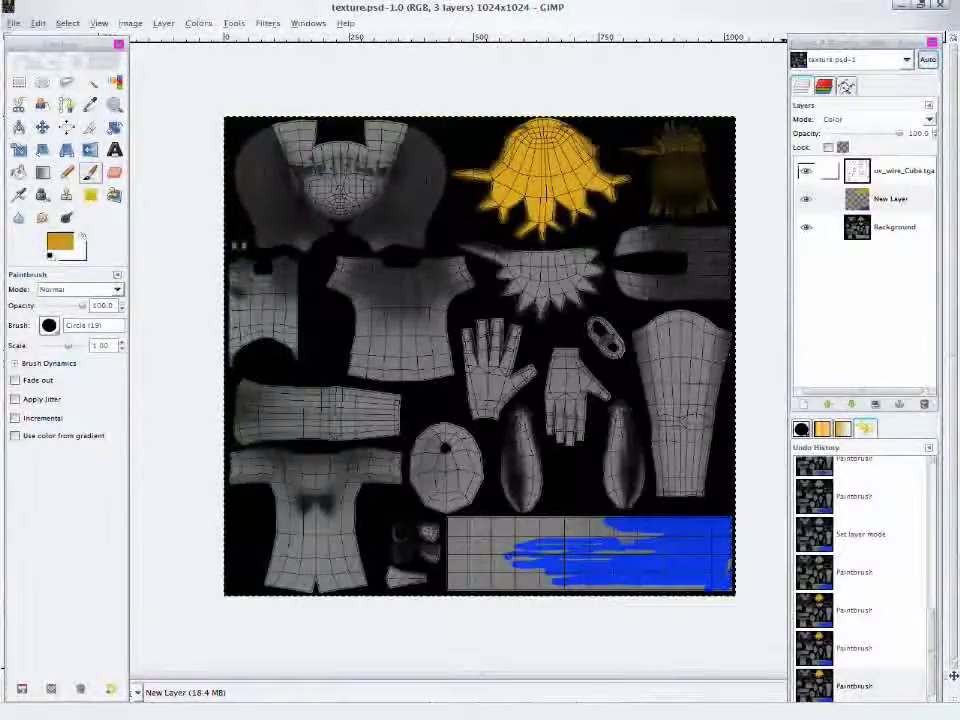
click(806, 170)
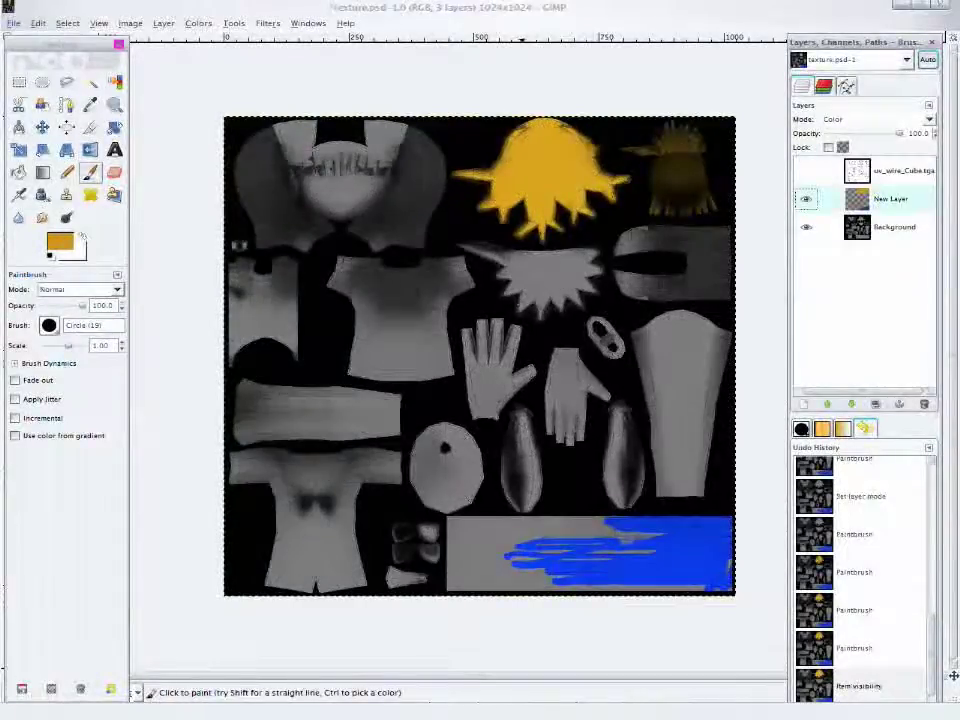
mouse_move(546, 283)
mouse_down()
mouse_move(560, 298)
mouse_move(587, 268)
mouse_move(519, 285)
mouse_move(468, 241)
mouse_up()
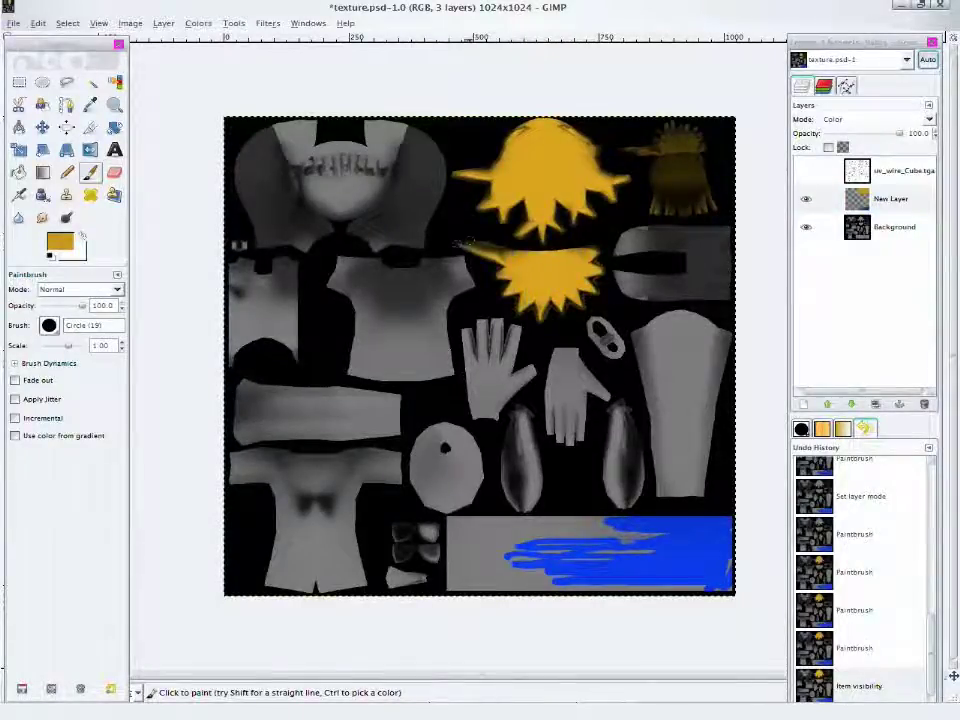
- Save texture.psd and reload it in Blender to check the painted hair on the model
key(ctrl+s)
key(alt+Tab)
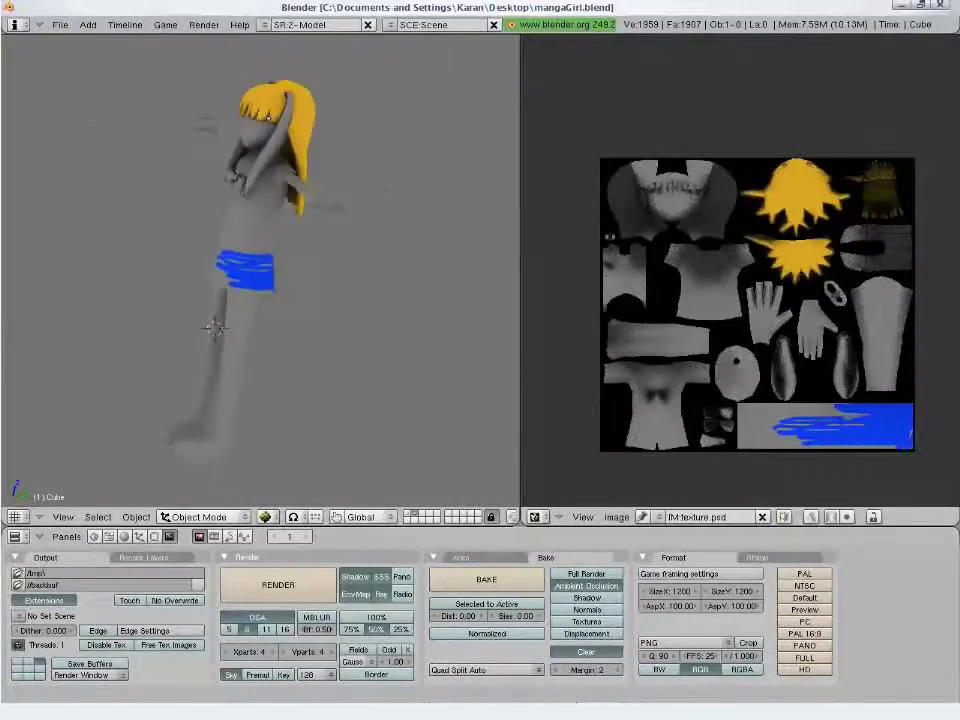
middle_drag(213, 327, 299, 307)
middle_drag(340, 280, 190, 290)
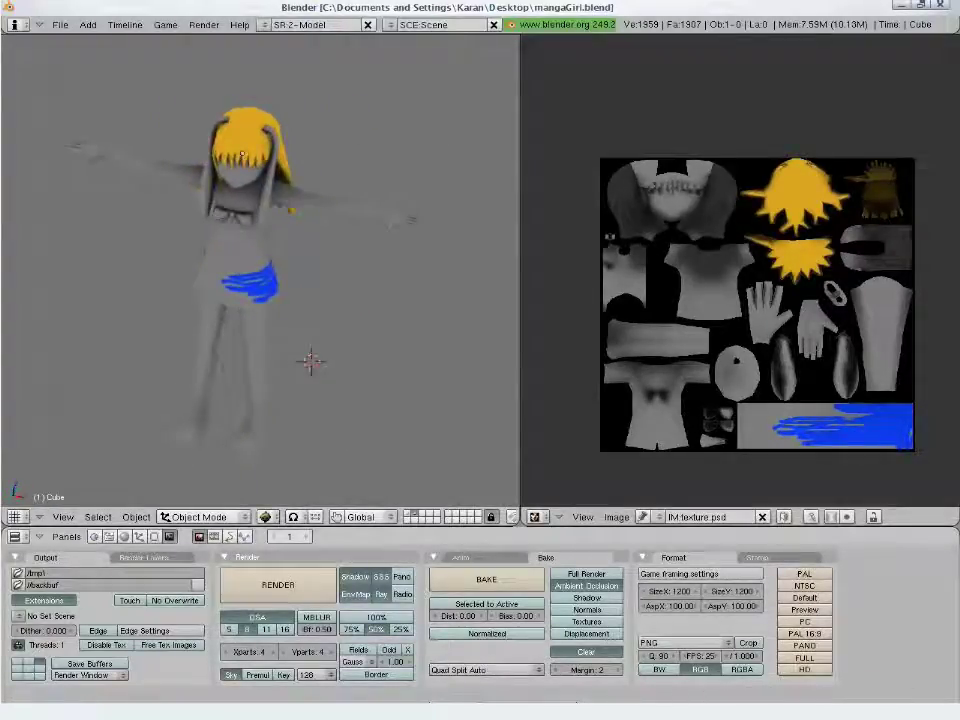
- Open the finished texture manga.psd from the Desktop folder in the image editor
click(616, 517)
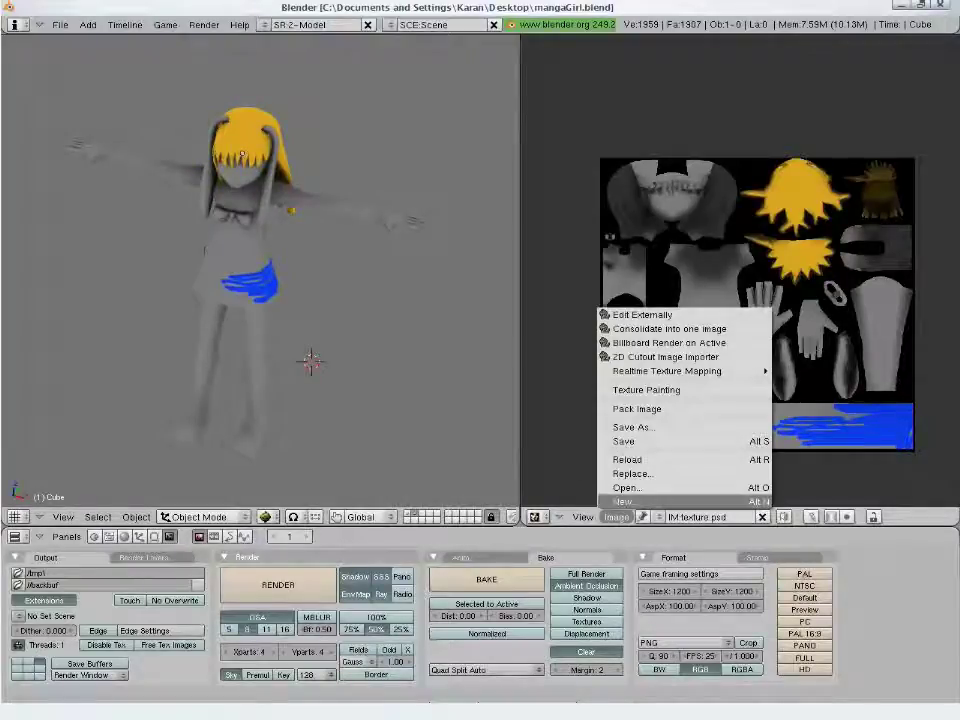
click(626, 487)
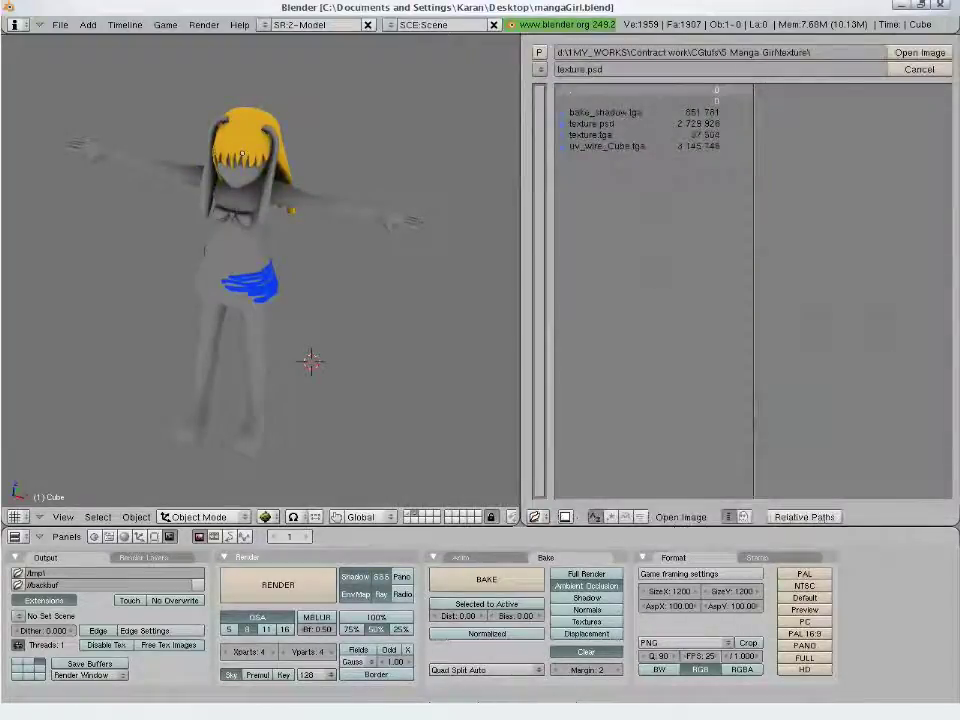
click(539, 69)
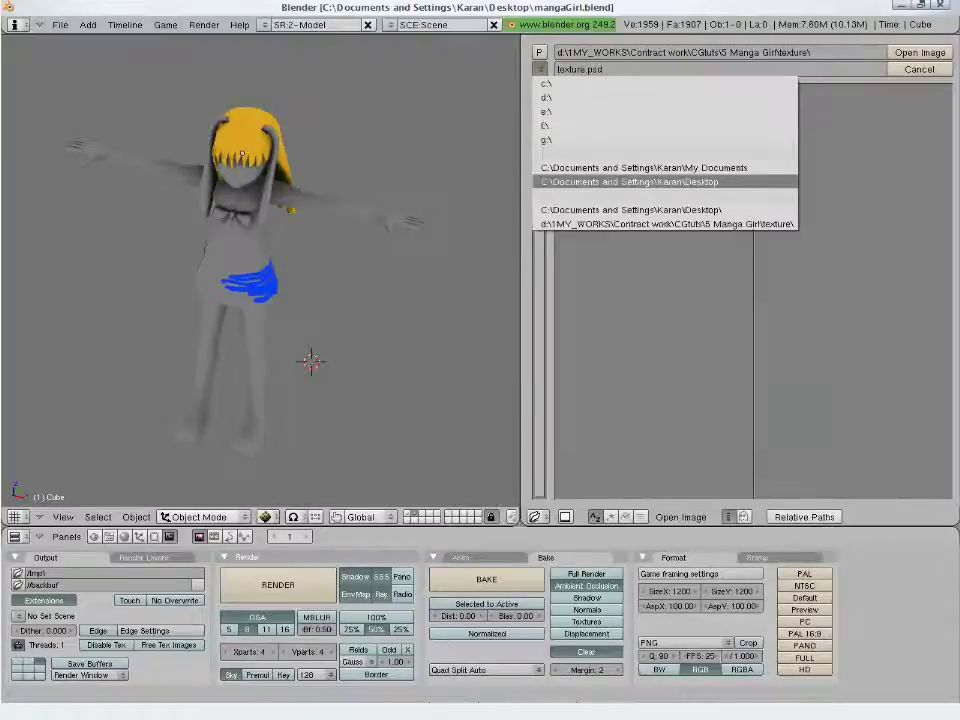
click(630, 181)
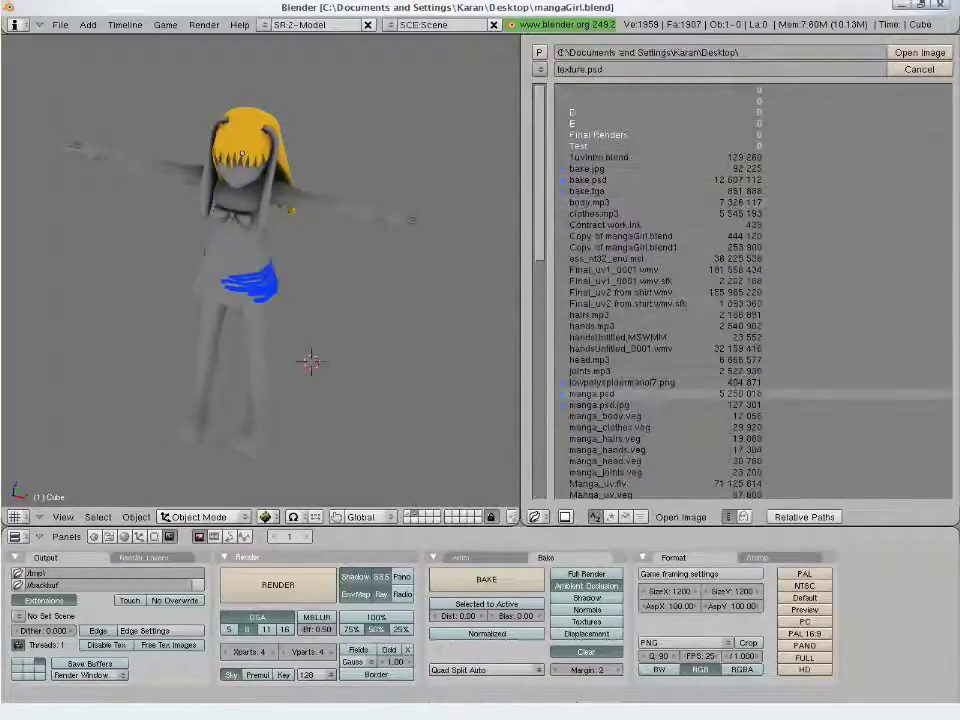
double_click(592, 394)
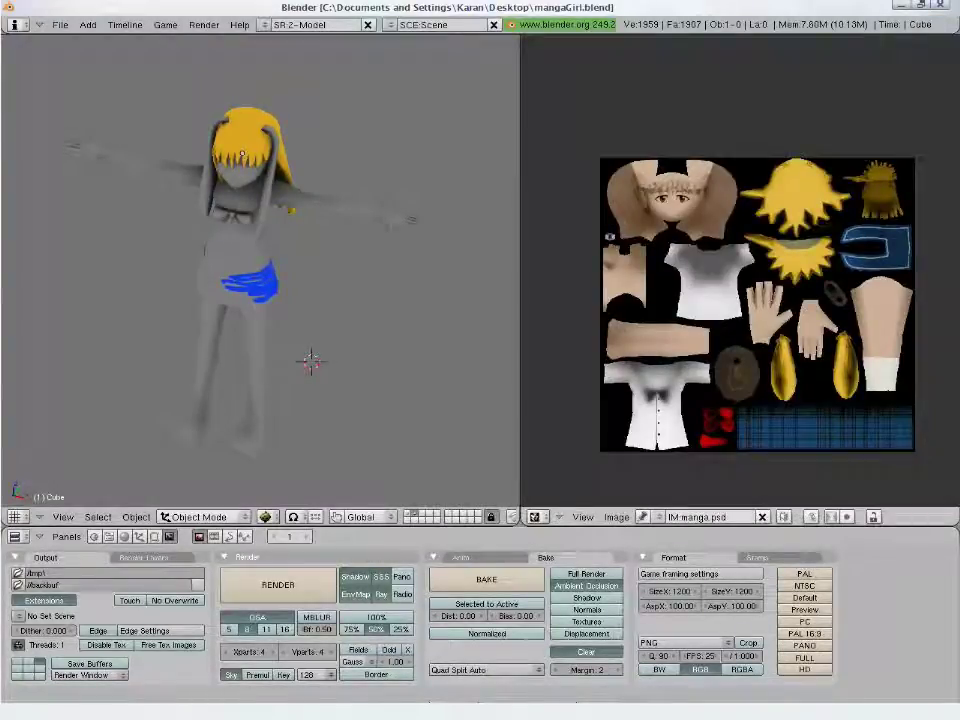
- Put the mesh in Edit Mode and assign manga.psd as its UV image in place of texture.psd
key(Tab)
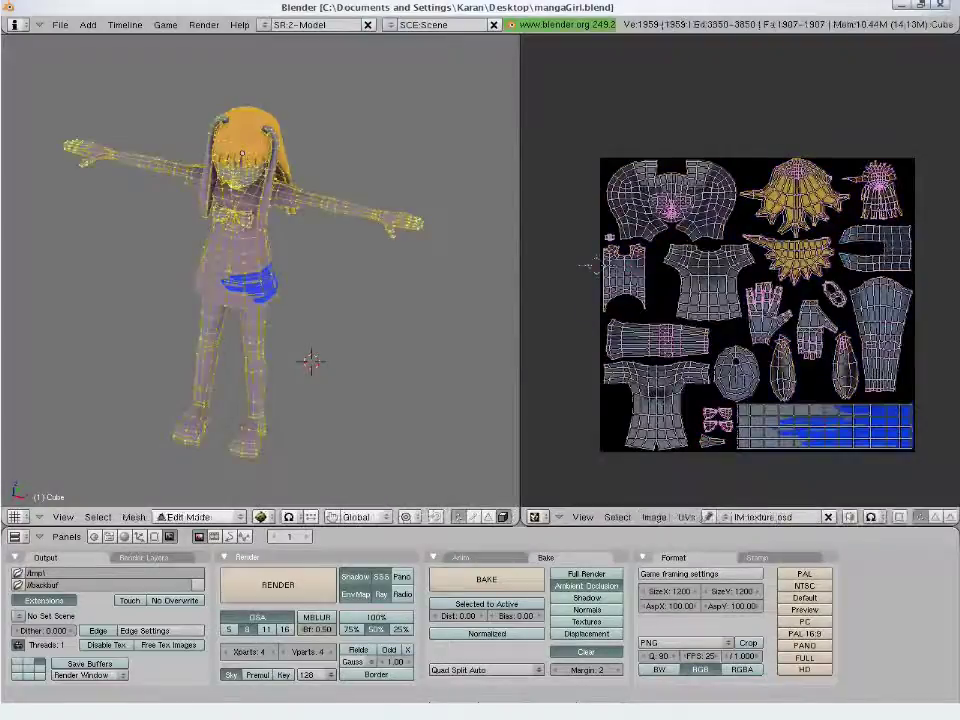
click(654, 517)
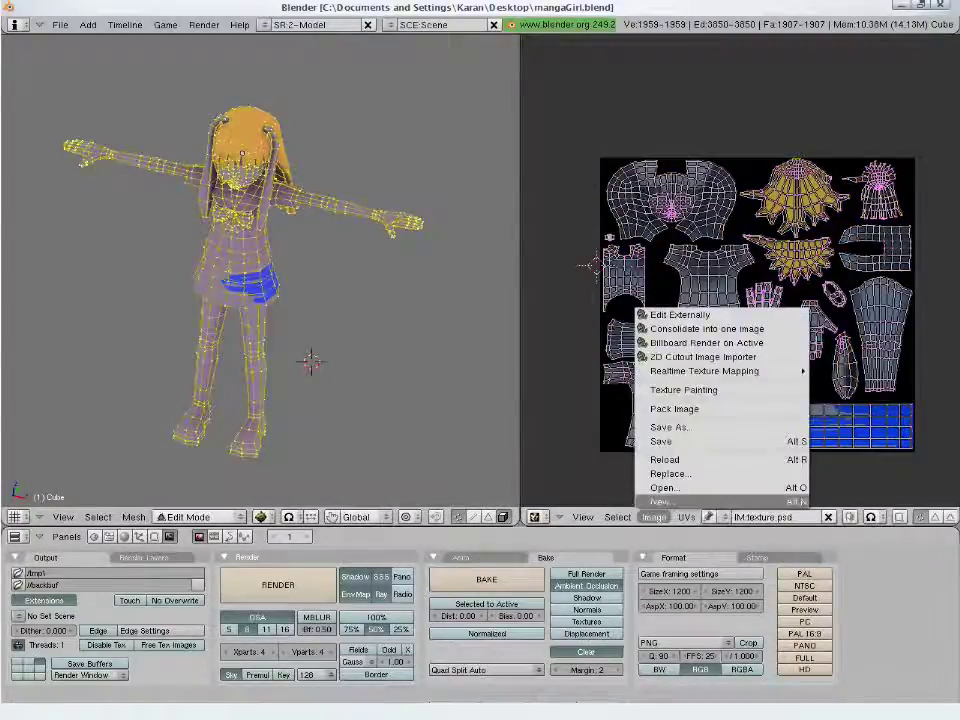
click(709, 517)
click(760, 505)
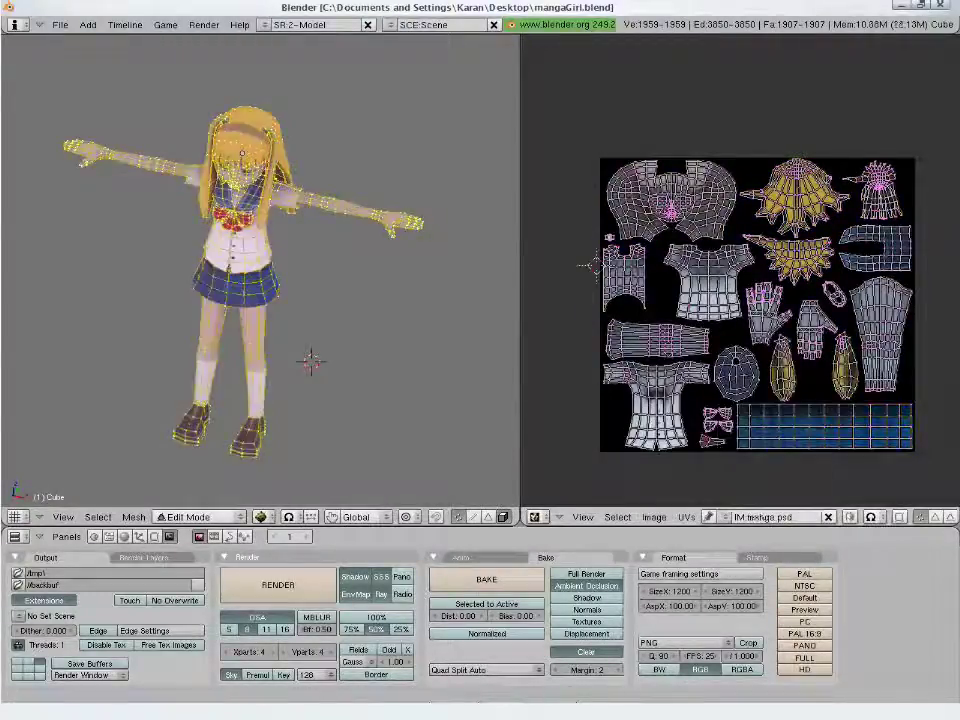
- Leave Edit Mode and inspect the textured model from several angles, comparing the face and hair with the manga.psd texture
key(Tab)
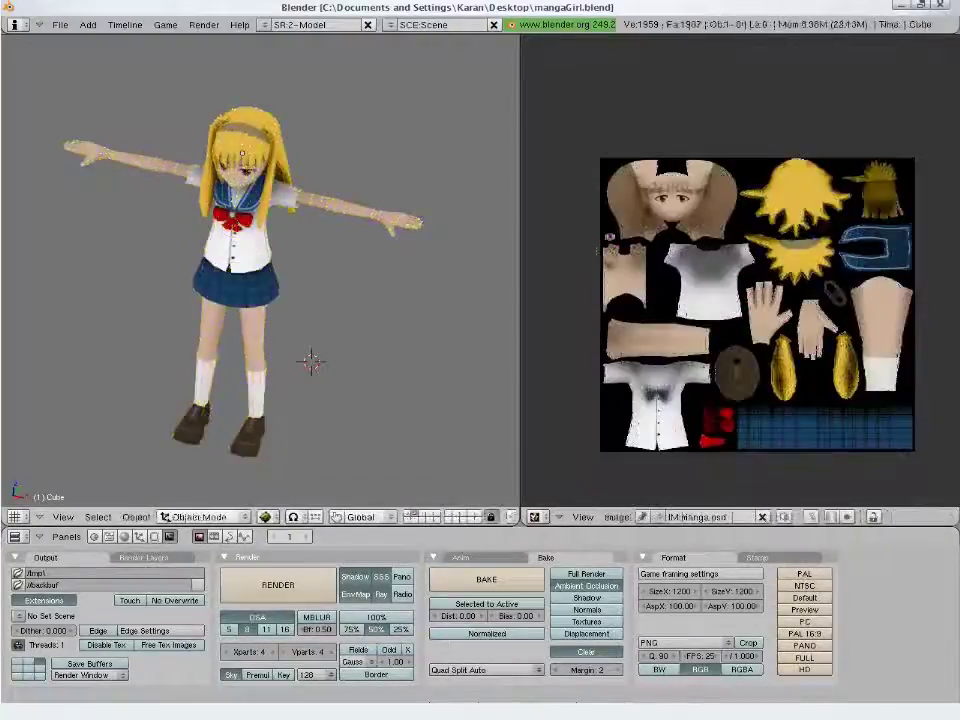
key(KP_1)
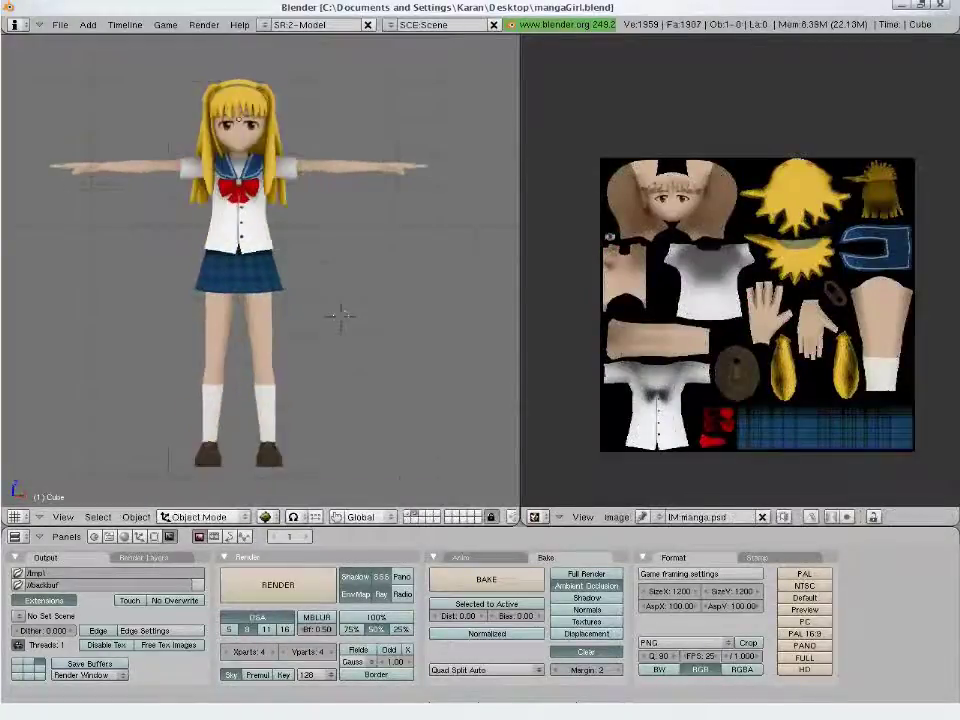
scroll(365, 330, up, 2)
key(p)
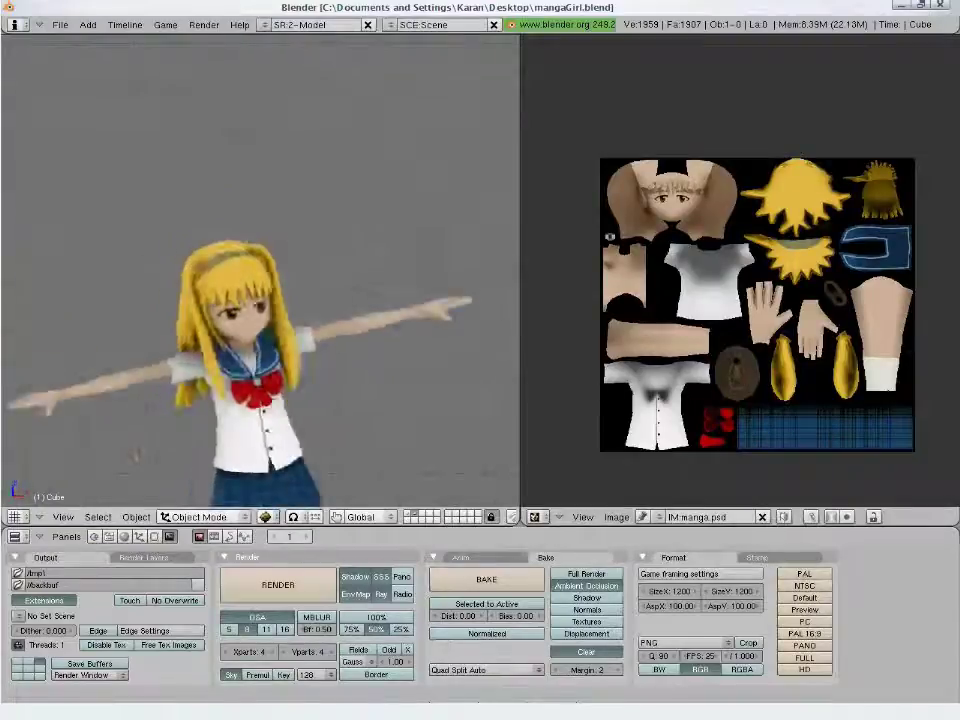
scroll(260, 270, up, 1)
scroll(740, 271, up, 2)
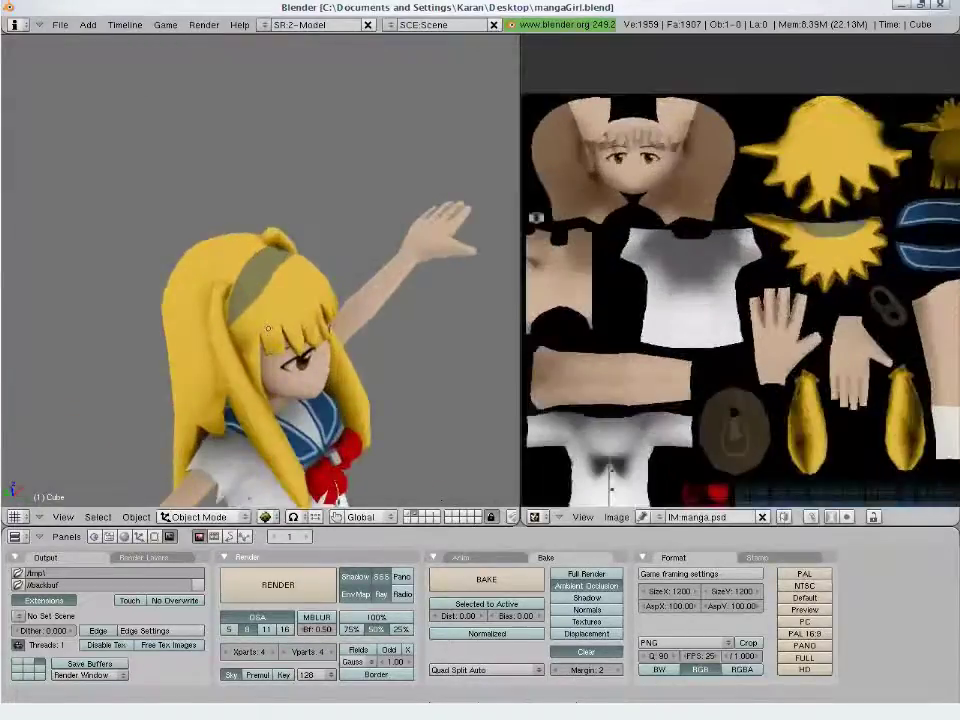
middle_drag(740, 271, 732, 217)
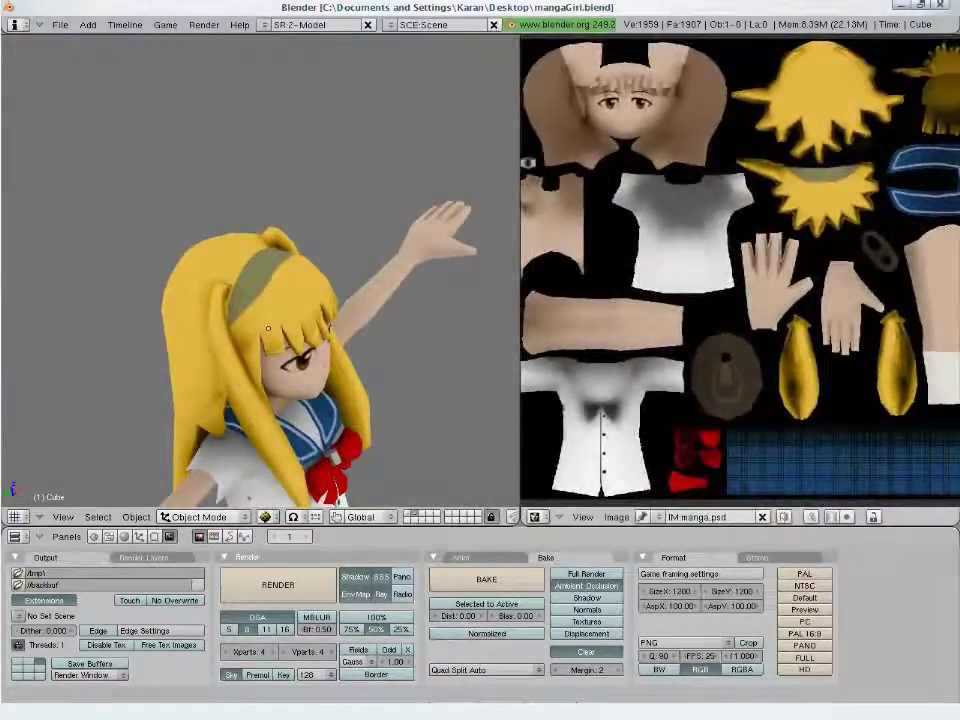
scroll(732, 217, down, 1)
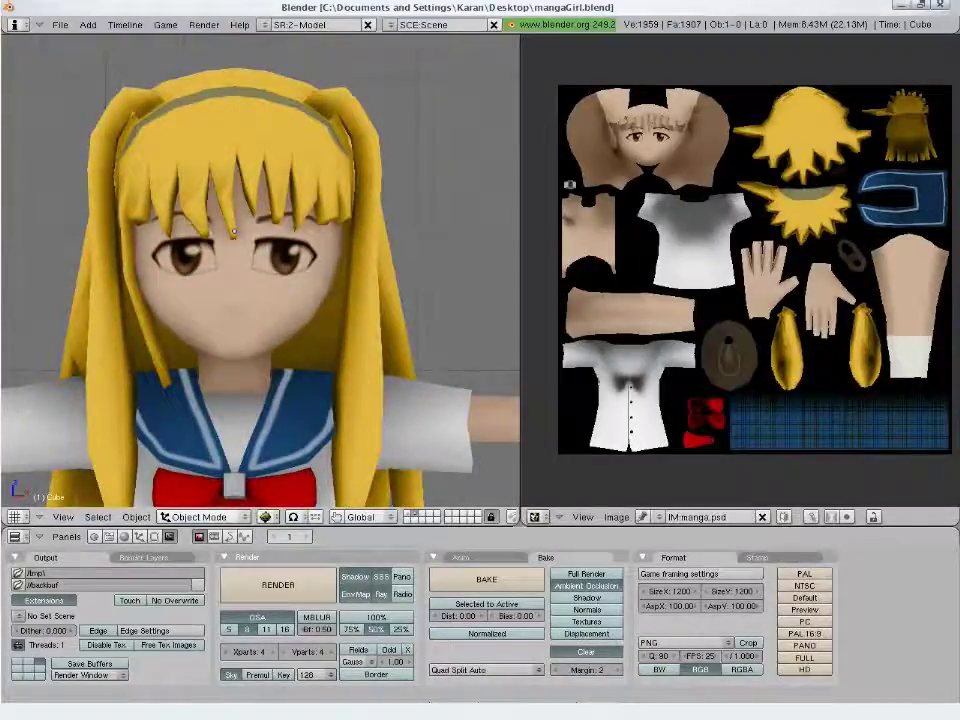
scroll(740, 271, up, 3)
middle_drag(700, 170, 765, 440)
scroll(740, 271, up, 3)
middle_drag(700, 271, 875, 294)
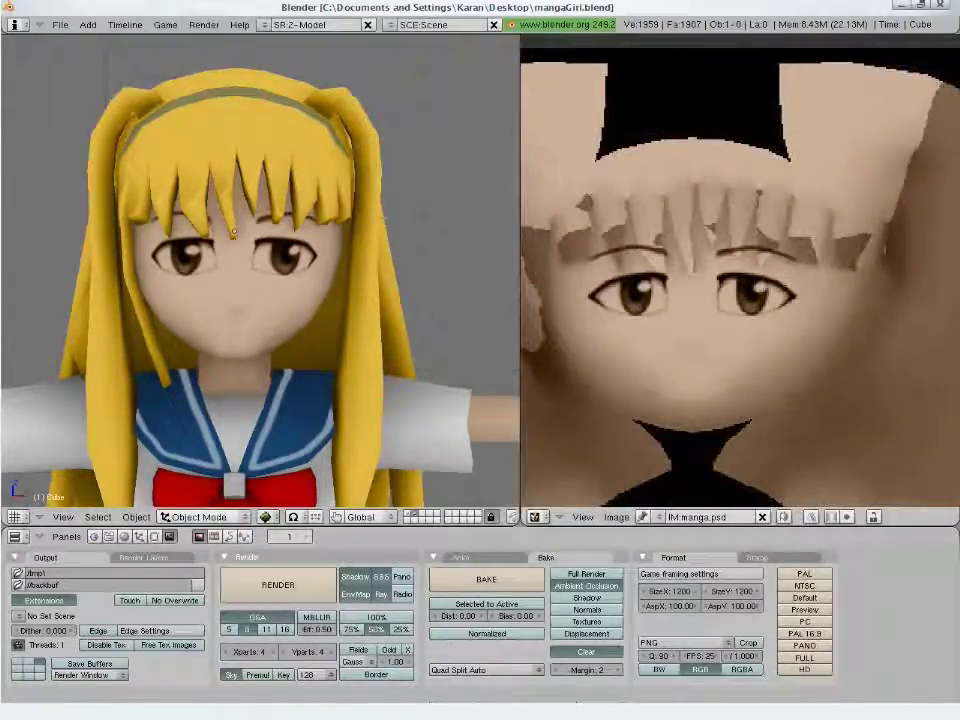
- Switch the model to Texture Paint mode and set up a black brush with size 4 and falloff 0.26
click(200, 516)
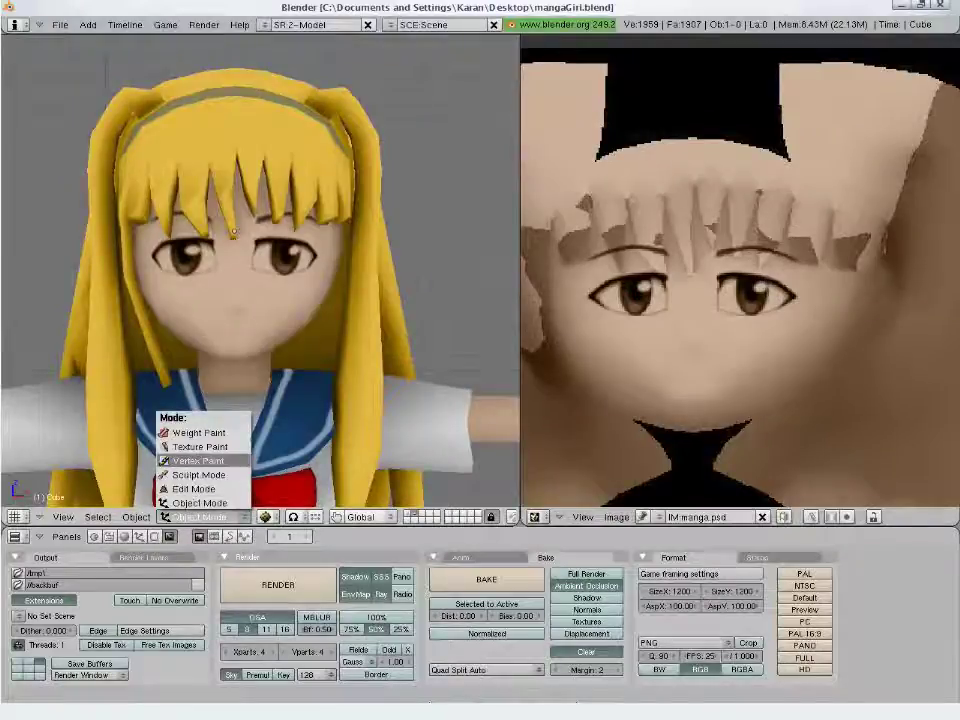
click(200, 446)
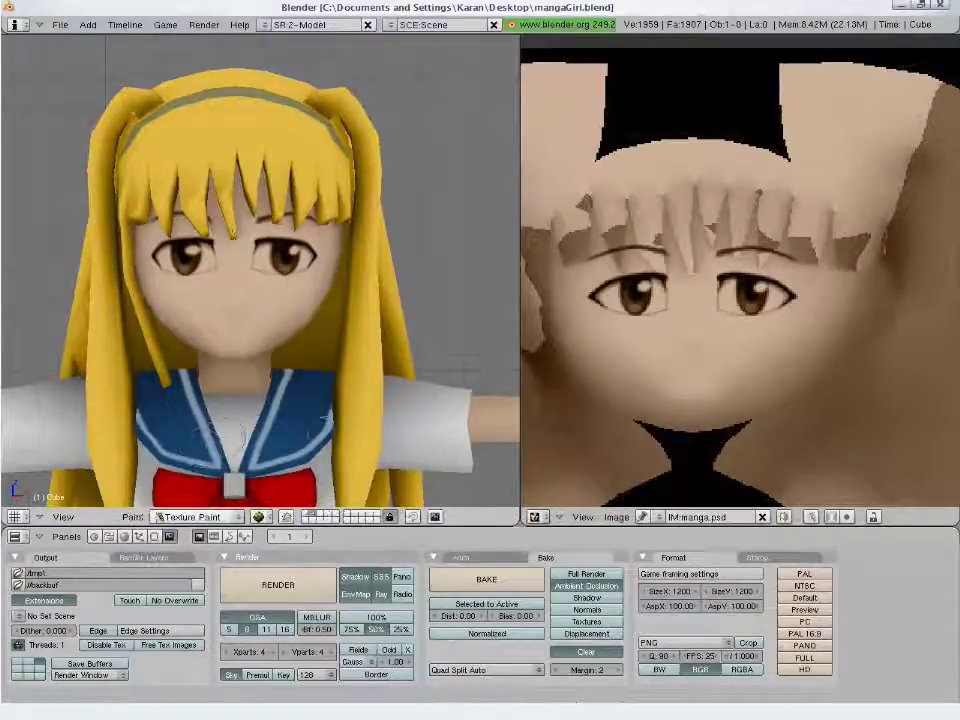
scroll(740, 271, down, 9)
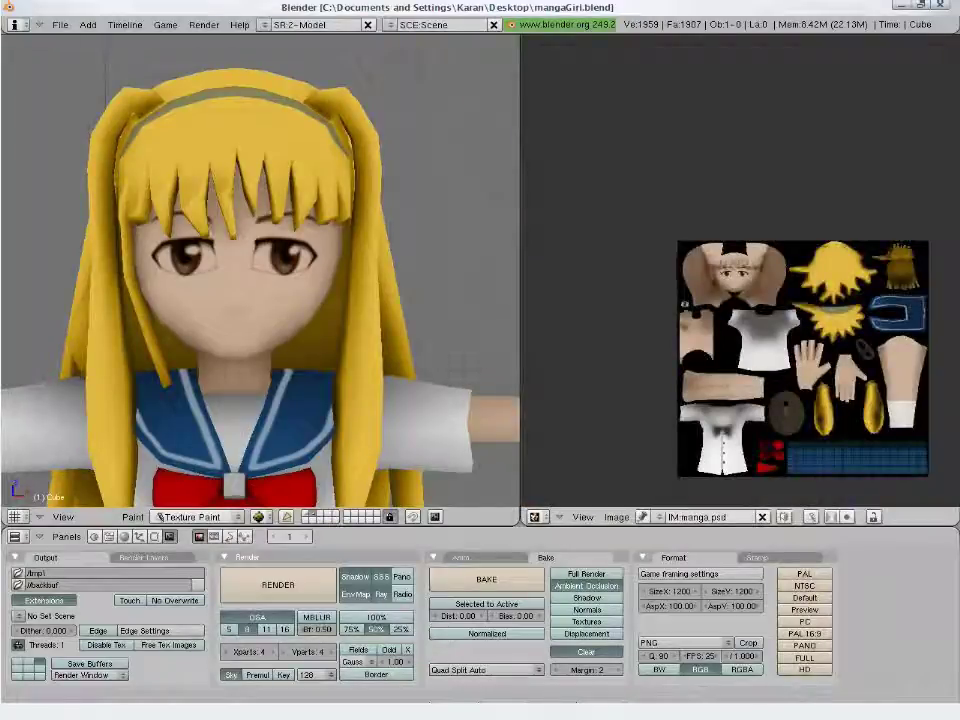
key(c)
click(725, 97)
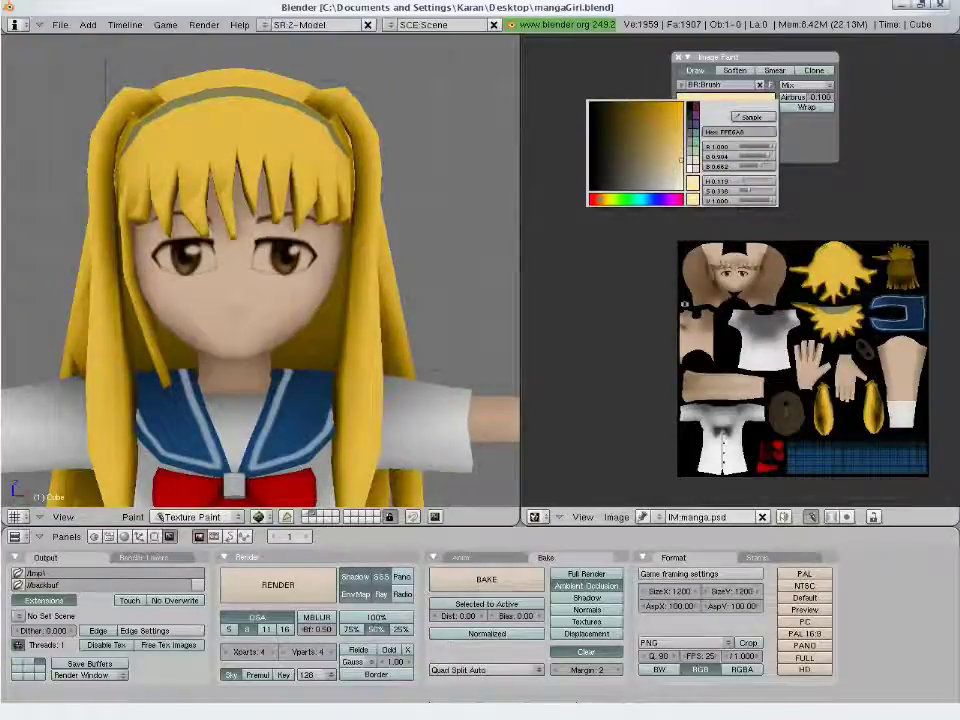
click(592, 186)
click(279, 245)
key(ctrl+z)
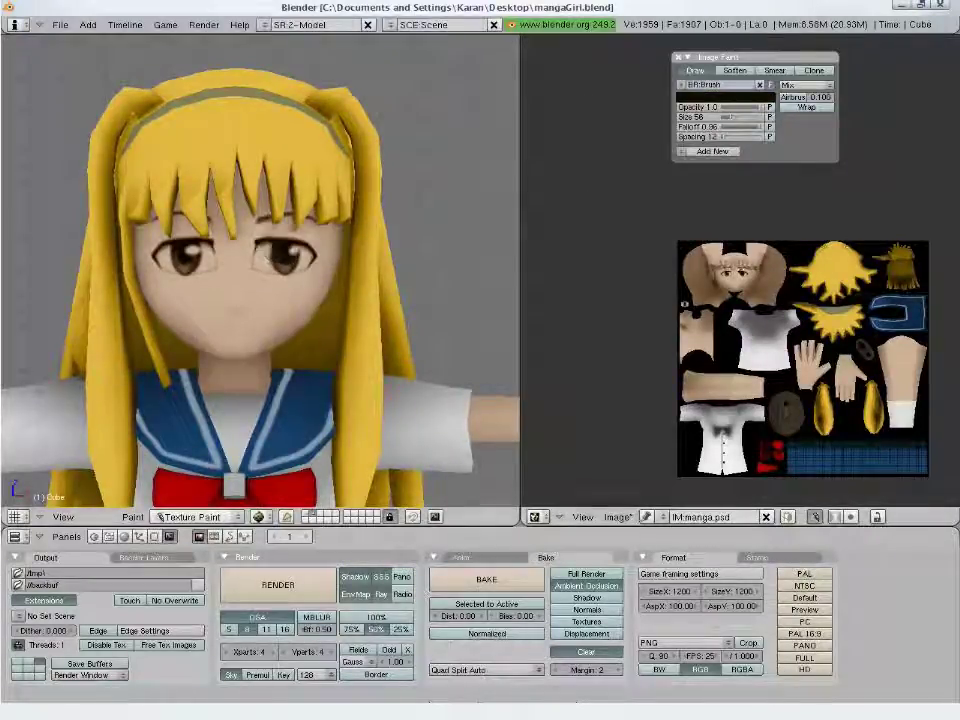
drag(727, 117, 722, 117)
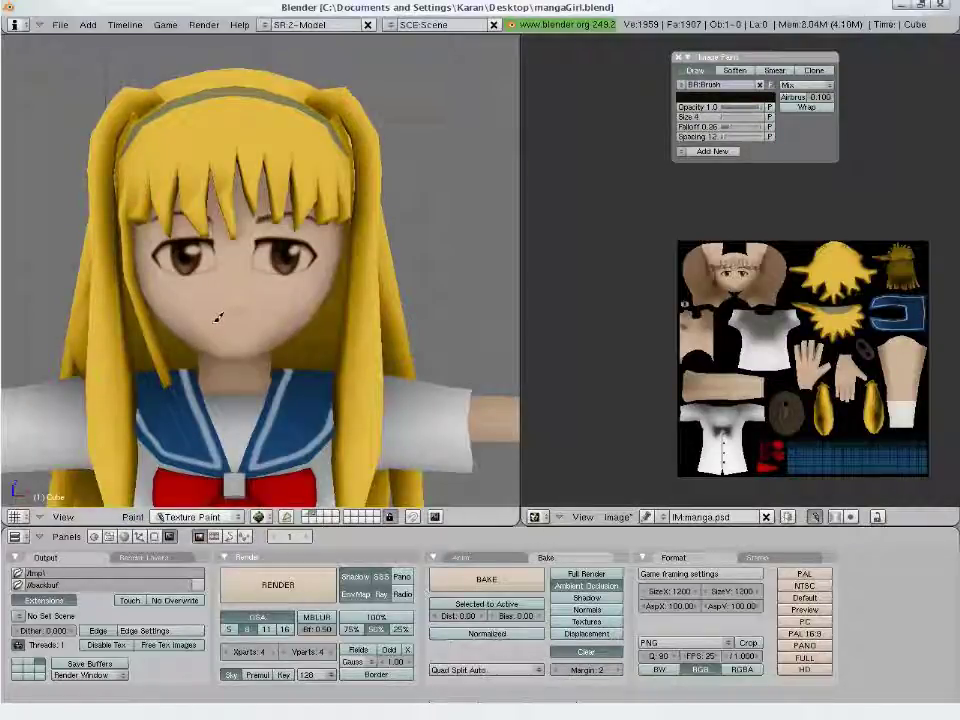
drag(234, 326, 259, 320)
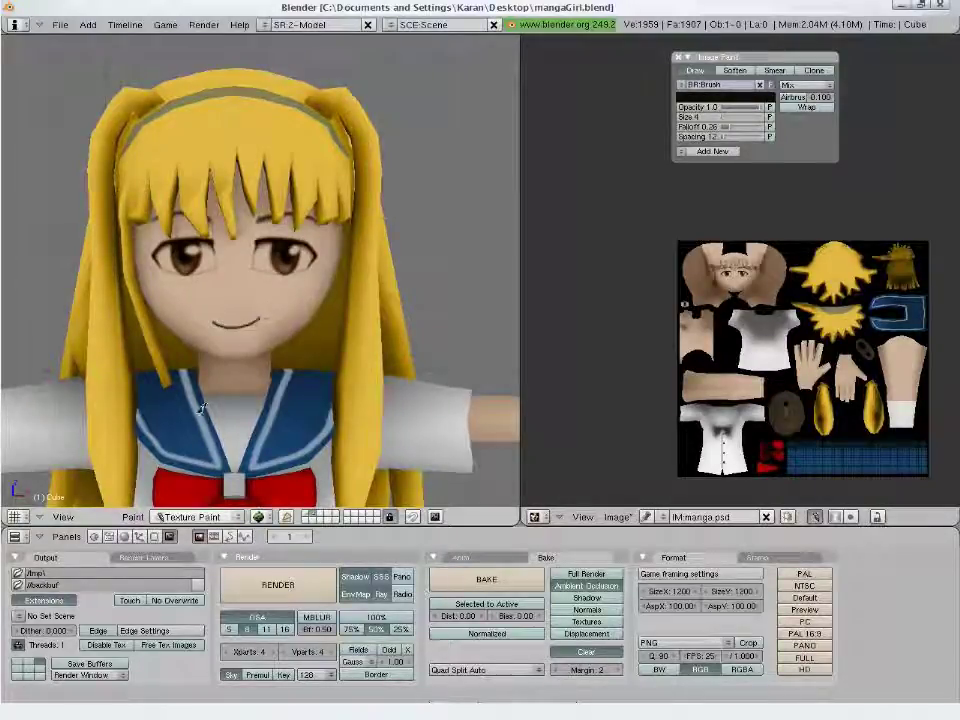
key(ctrl+z)
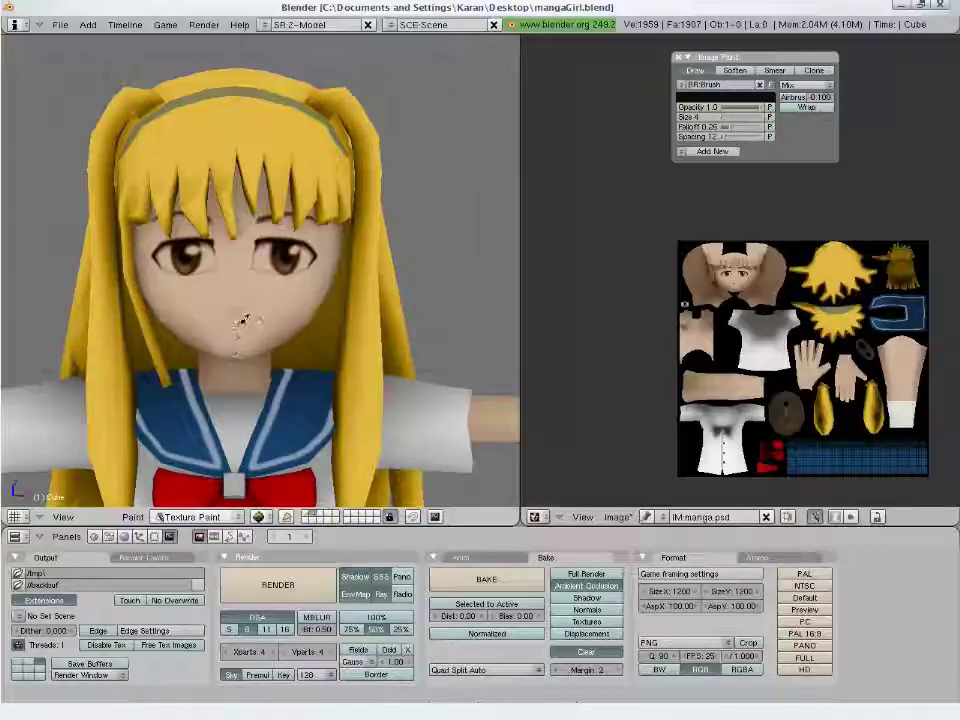
drag(239, 325, 287, 319)
key(ctrl+z)
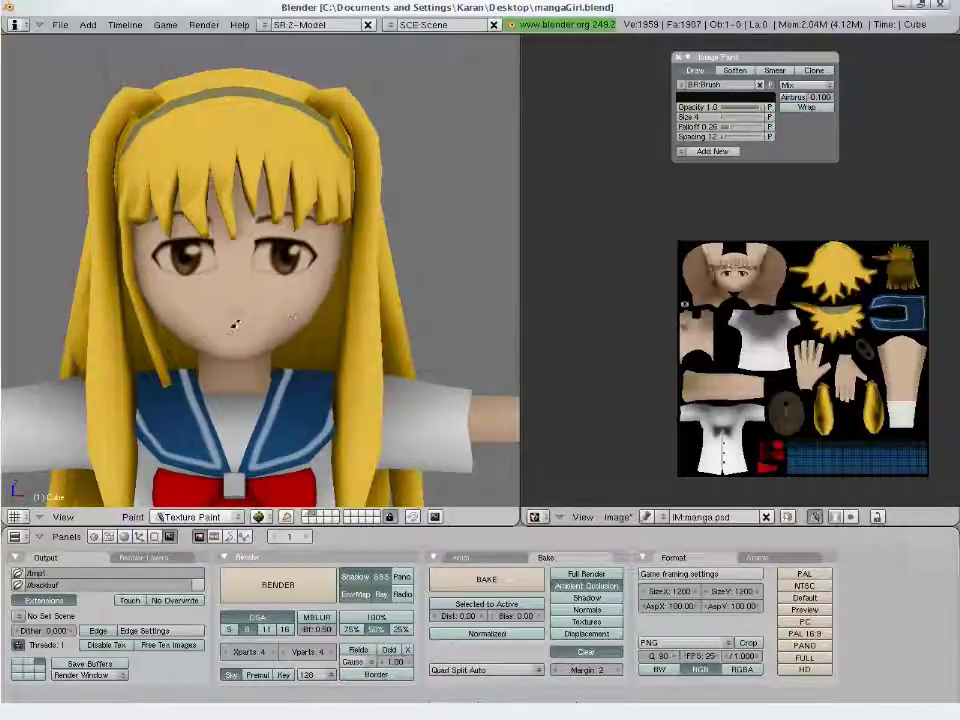
key(ctrl+z)
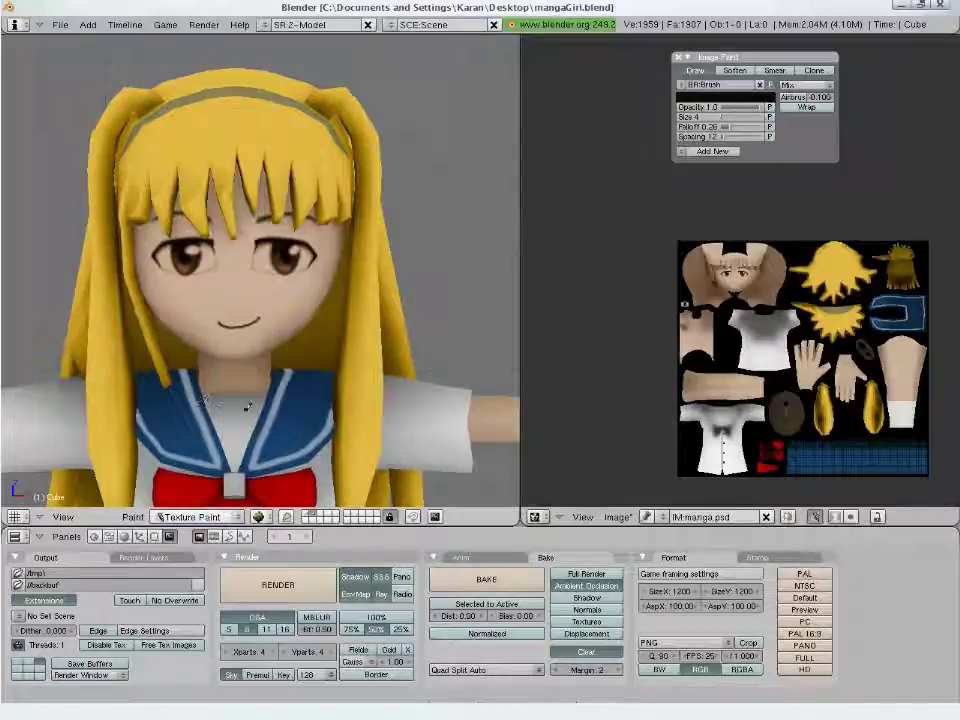
key(ctrl+z)
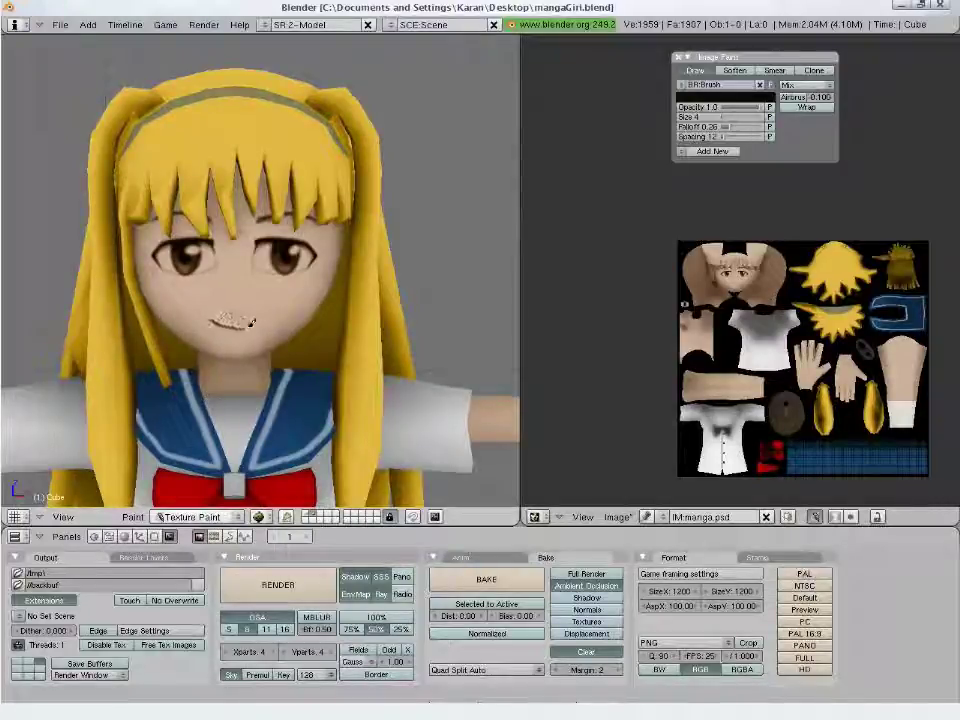
- Paint a thin black curved smile as the mouth on the model's face
drag(251, 322, 262, 316)
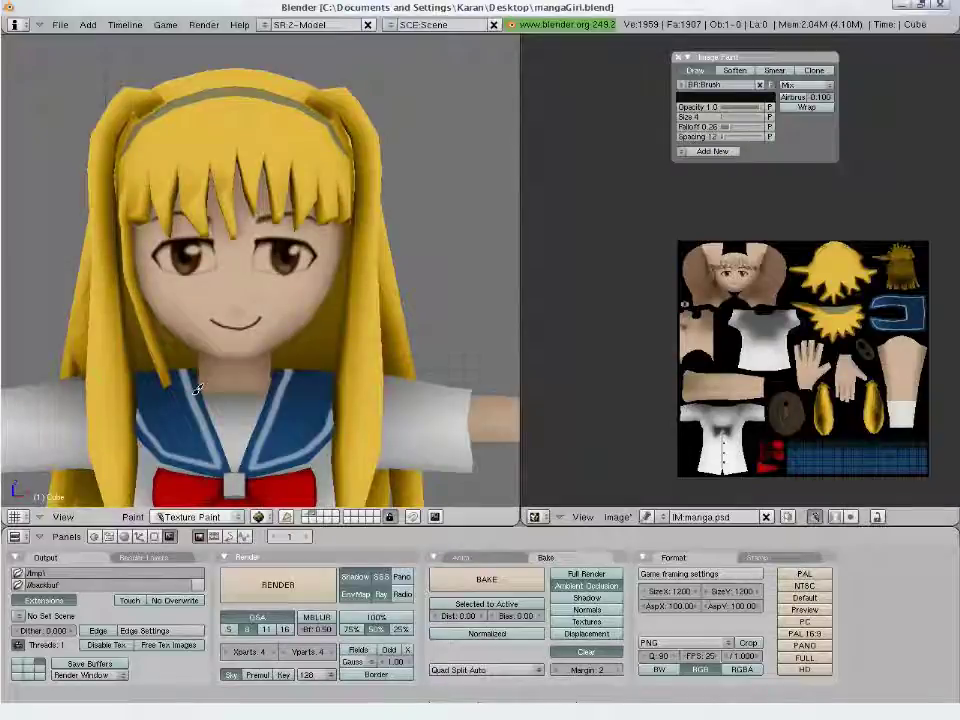
scroll(197, 389, down, 5)
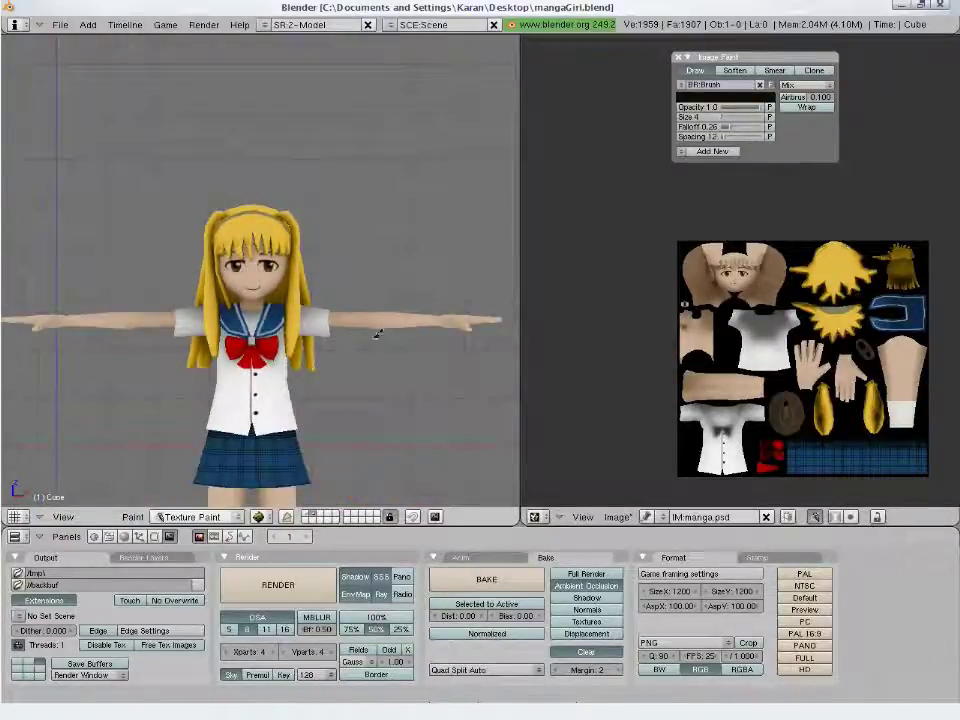
mouse_move(375, 332)
middle_down()
mouse_move(349, 332)
mouse_move(360, 345)
middle_up()
- Save the painted image as a JPEG named final in the texture folder of the CGtuts Manga Girl project on drive D
click(615, 517)
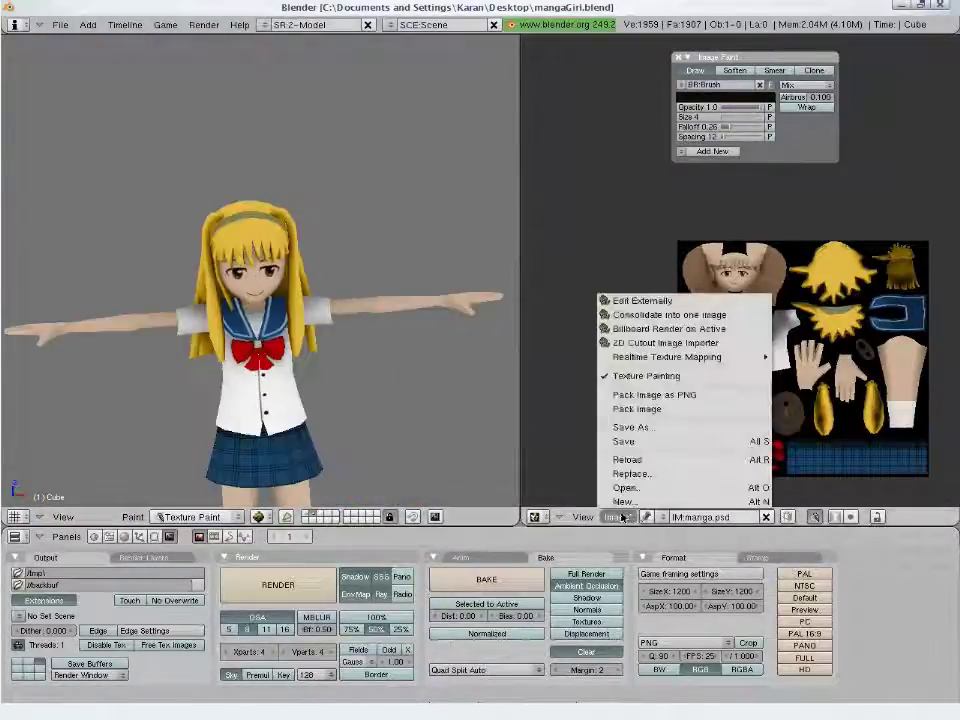
click(630, 427)
click(539, 69)
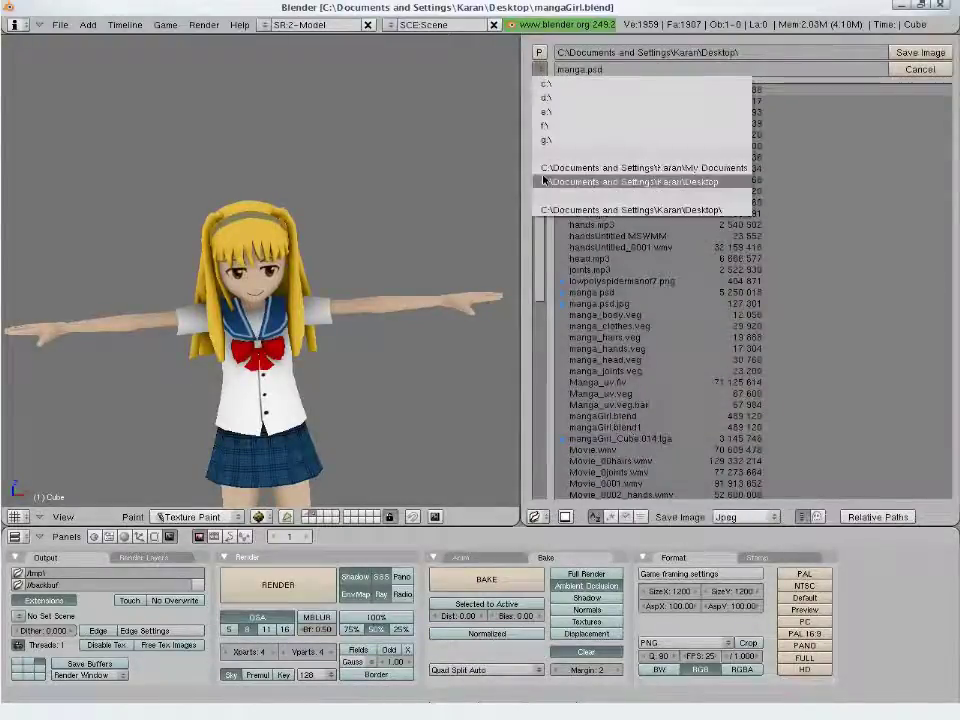
click(548, 101)
click(580, 102)
click(608, 237)
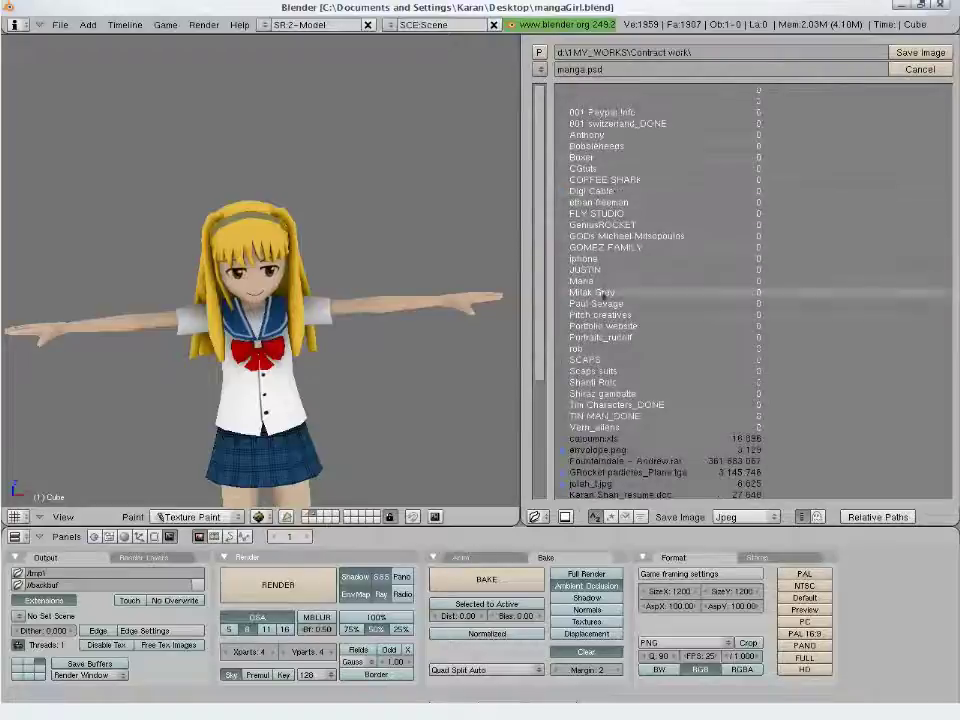
click(590, 169)
click(600, 157)
click(606, 113)
click(615, 72)
text(final)
key(Return)
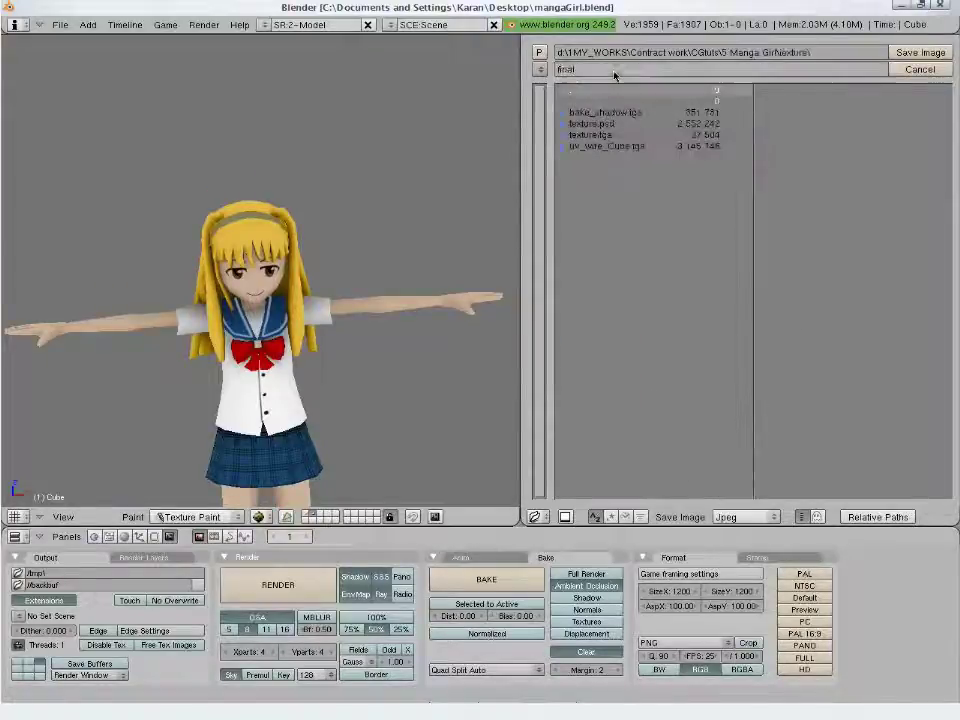
- Check final.jpg on the whole model and its UV layout by switching briefly into Edit Mode
key(Tab)
key(Tab)
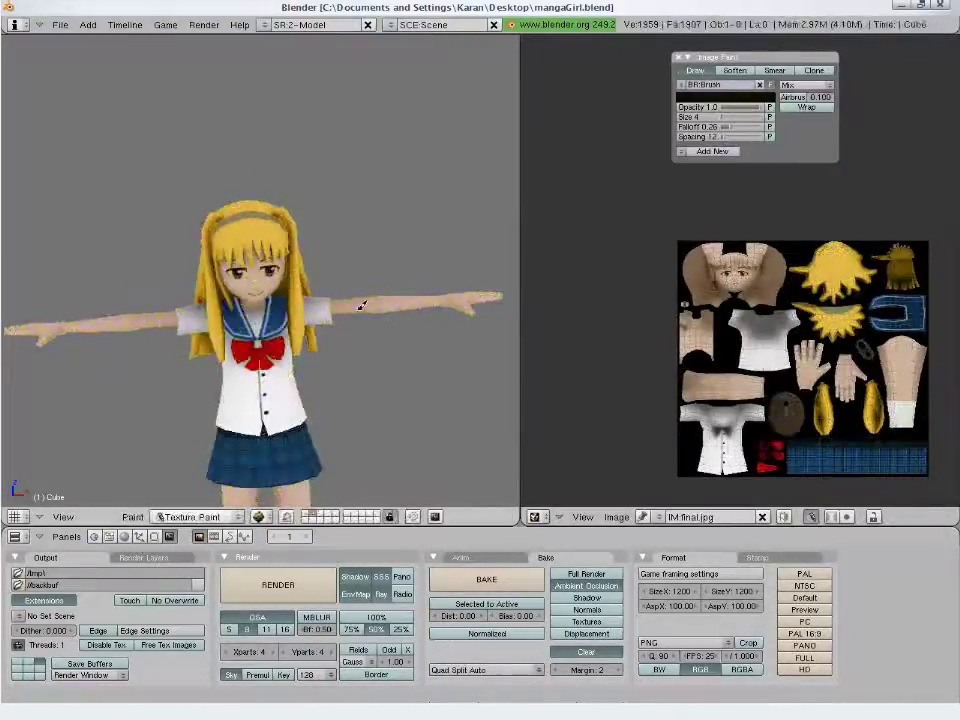
scroll(333, 289, down, 2)
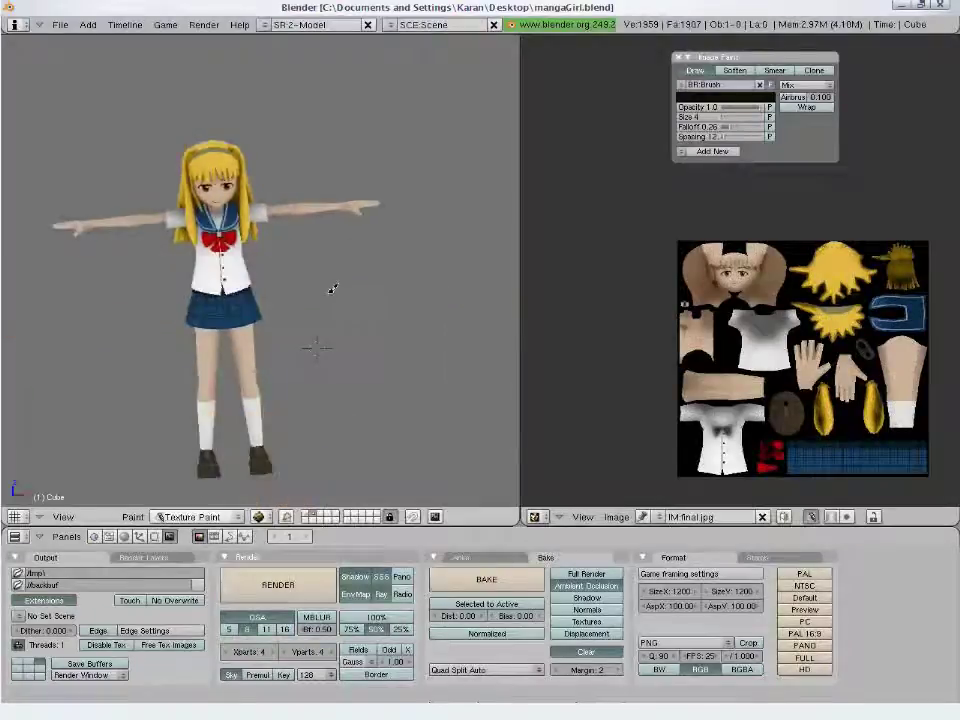
key(Tab)
key(Tab)
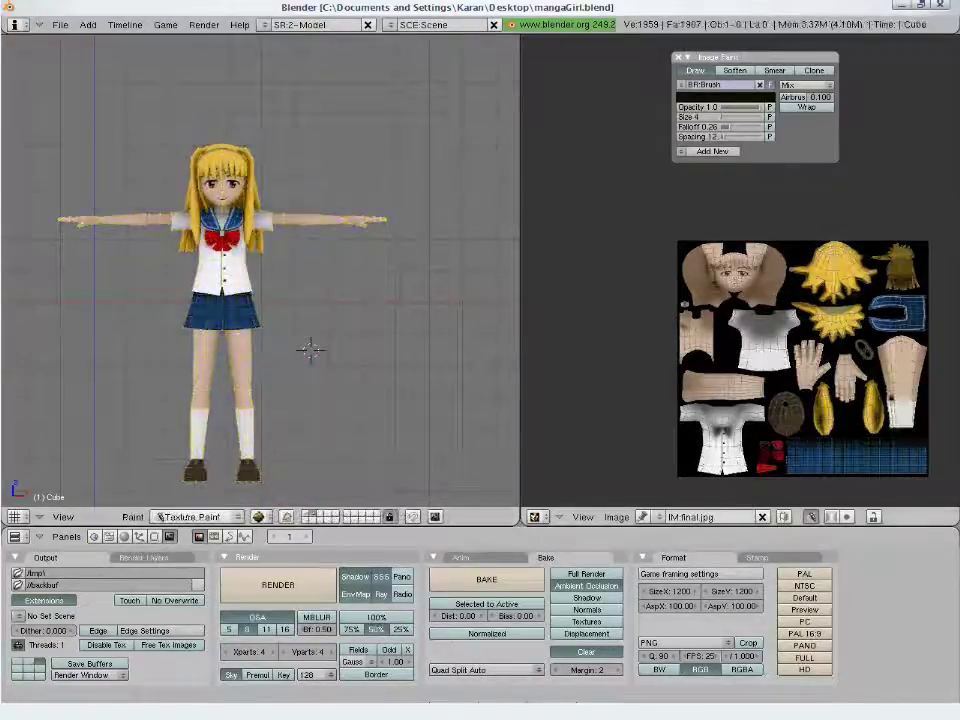
- Turn off texture painting for final.jpg in the image editor
scroll(715, 240, up, 3)
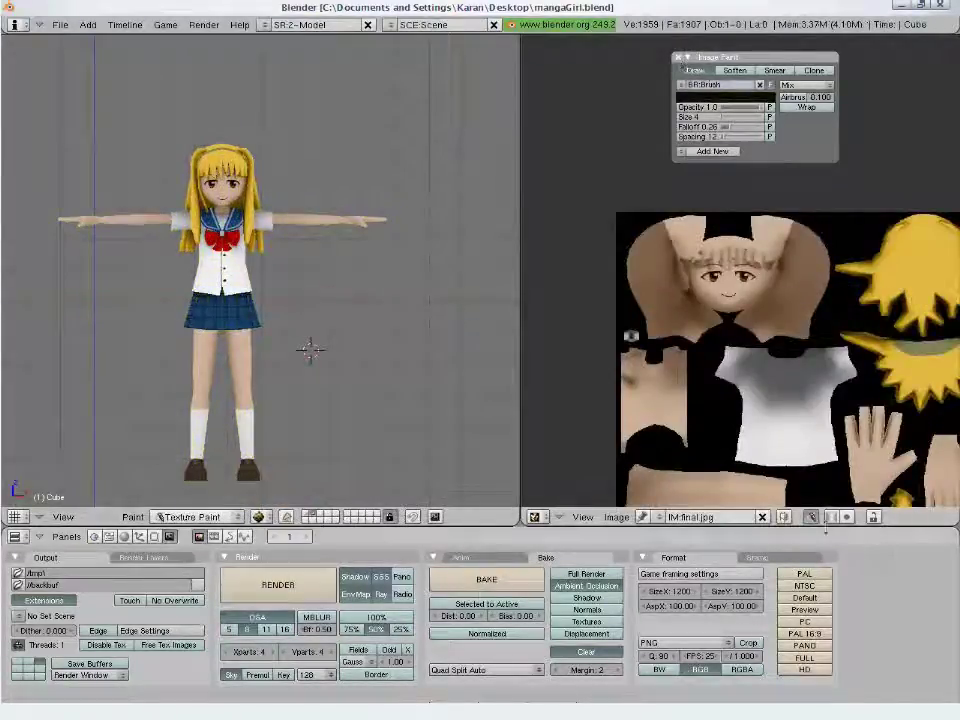
click(811, 517)
mouse_move(842, 496)
middle_down()
mouse_move(783, 427)
mouse_move(706, 370)
middle_up()
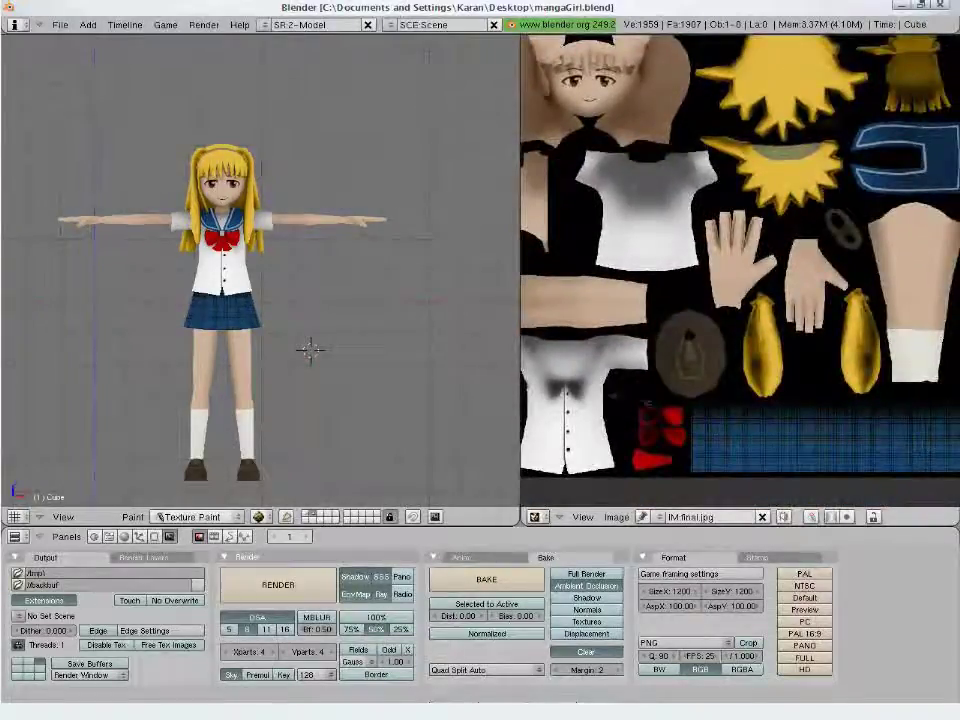
- Return the model to Object Mode and add a new material to it
mouse_move(311, 349)
middle_down()
mouse_move(321, 339)
mouse_move(326, 360)
middle_up()
key(F5)
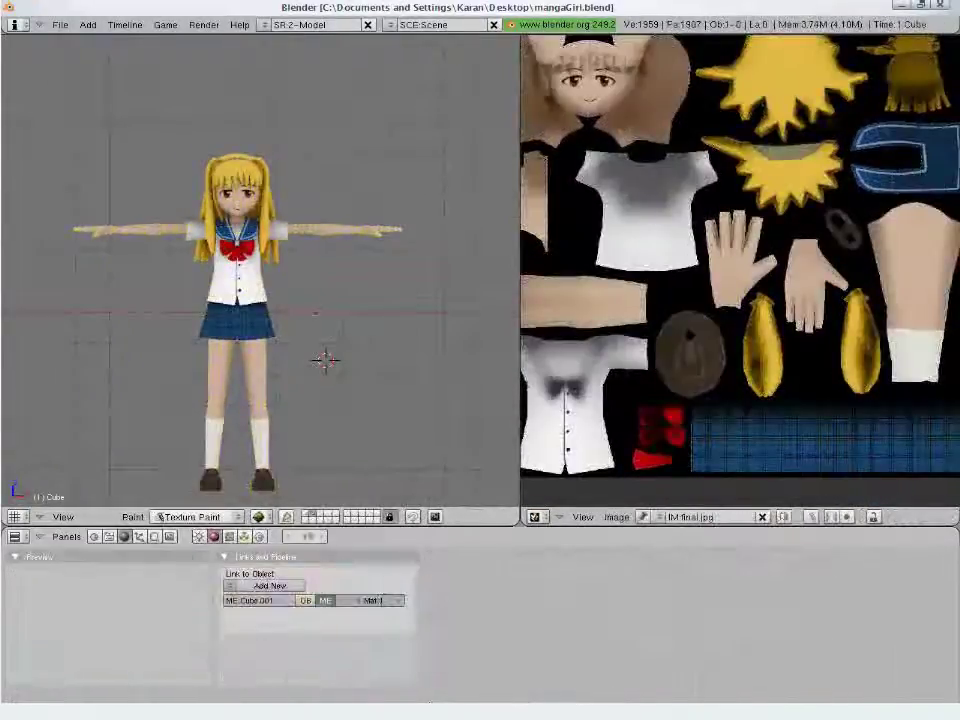
click(193, 516)
click(190, 502)
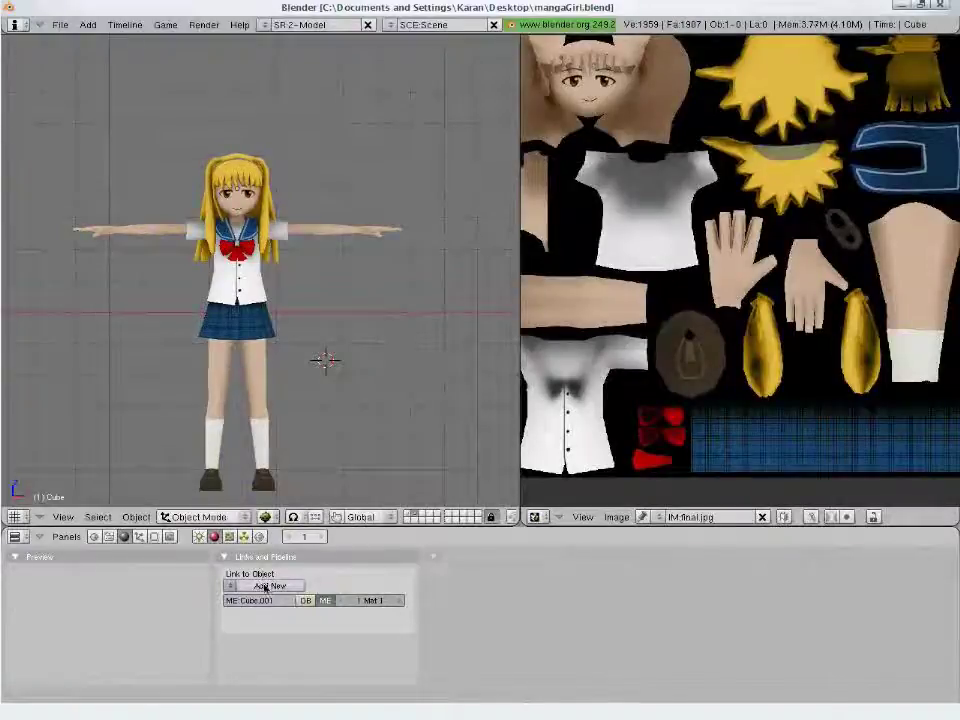
click(270, 585)
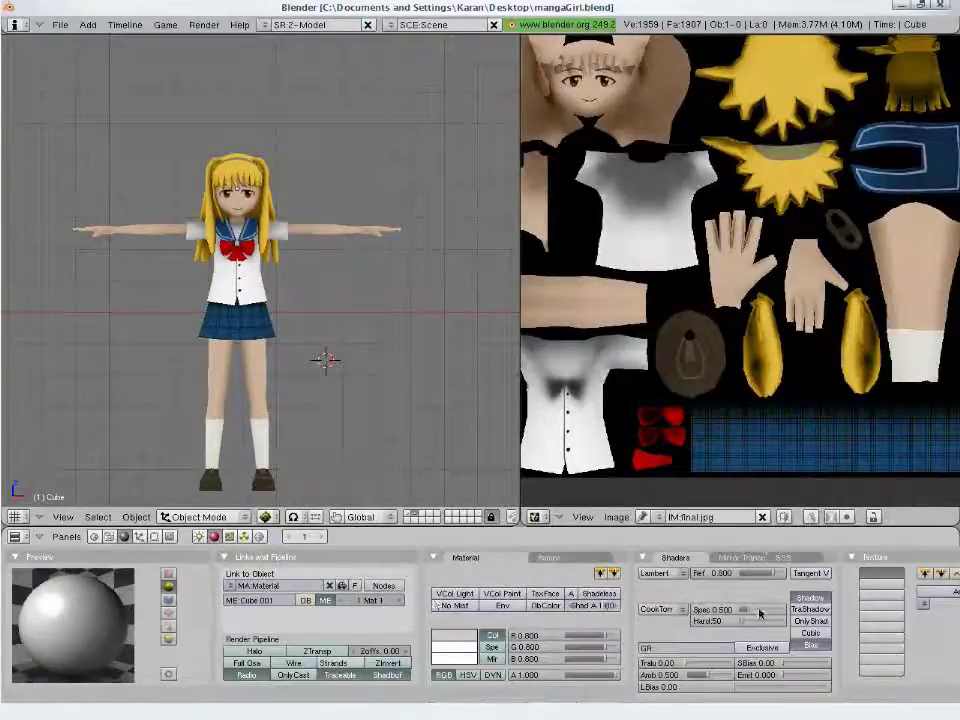
- Set the material's specularity to 0.000 and reflectivity to 1.000, and enable TexFace
drag(760, 613, 728, 613)
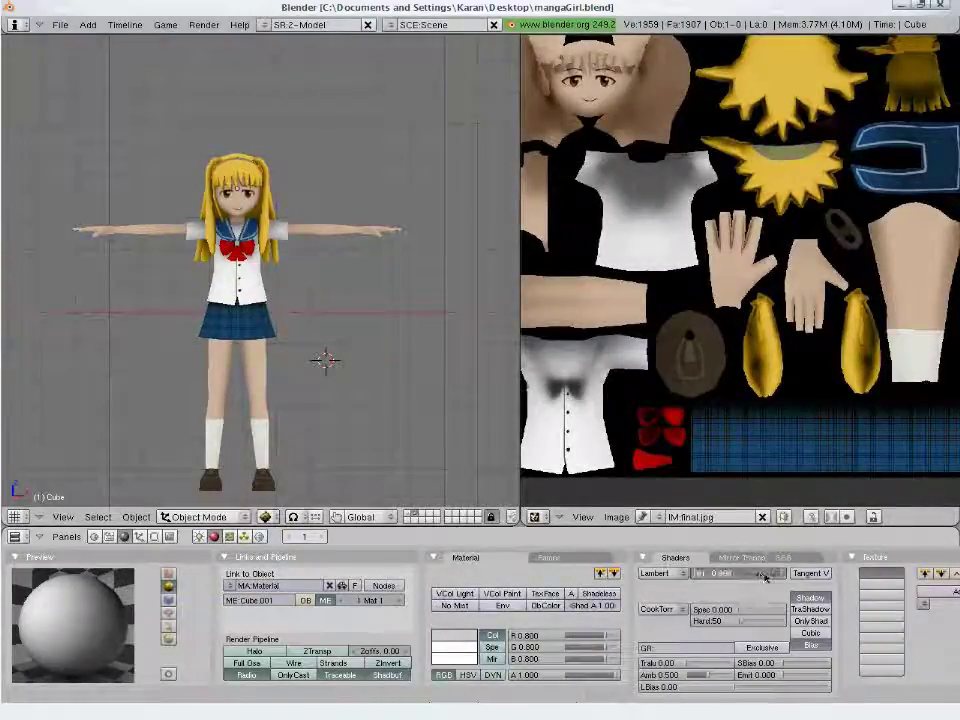
drag(765, 577, 785, 577)
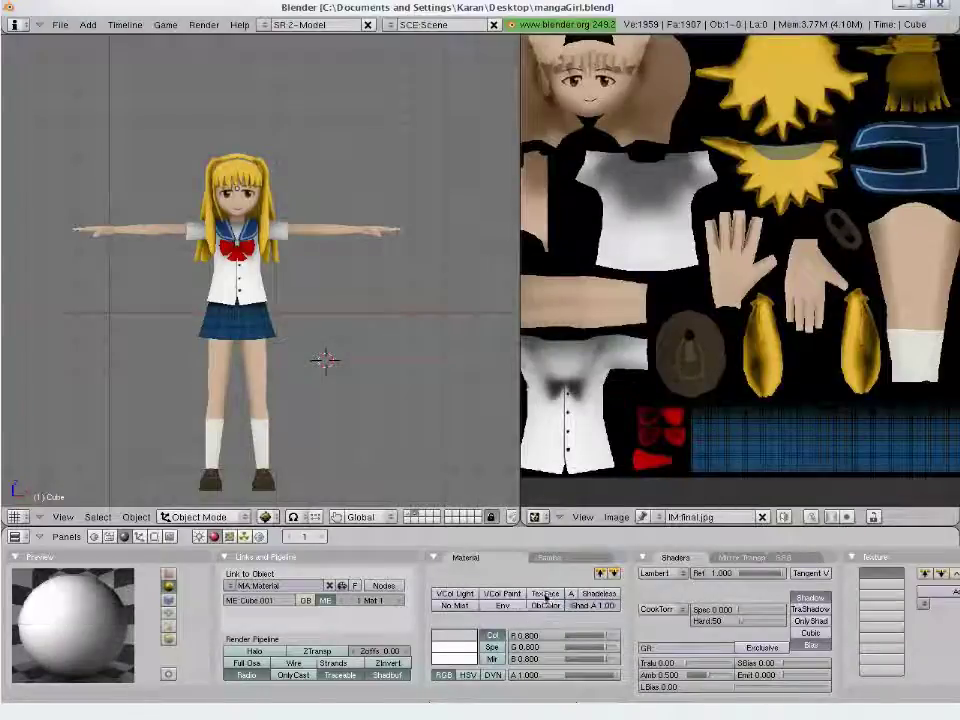
click(548, 596)
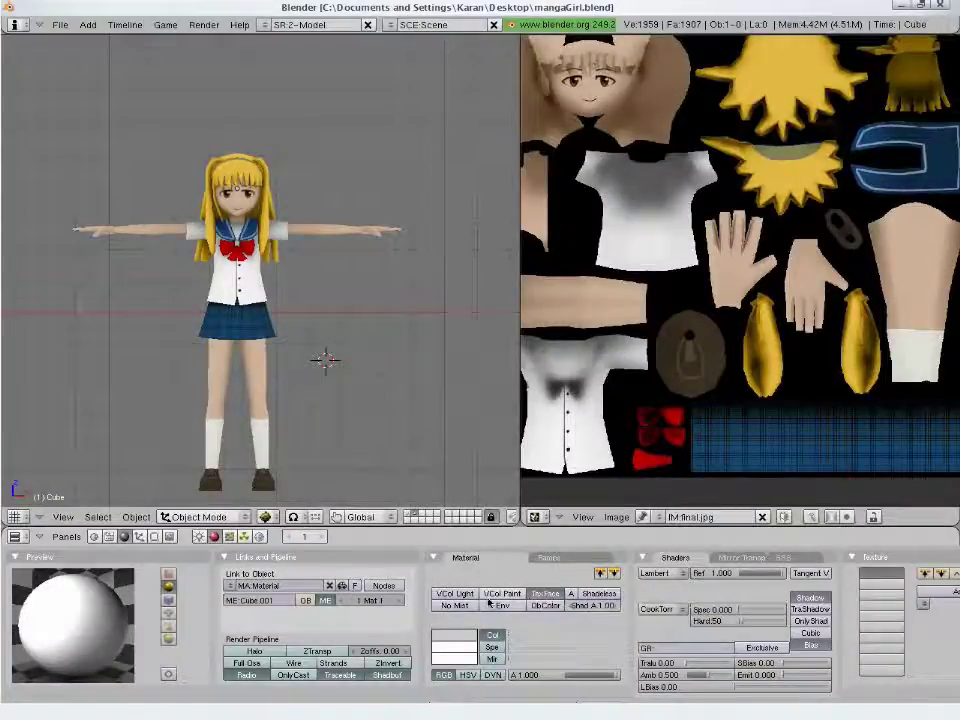
scroll(217, 394, down, 2)
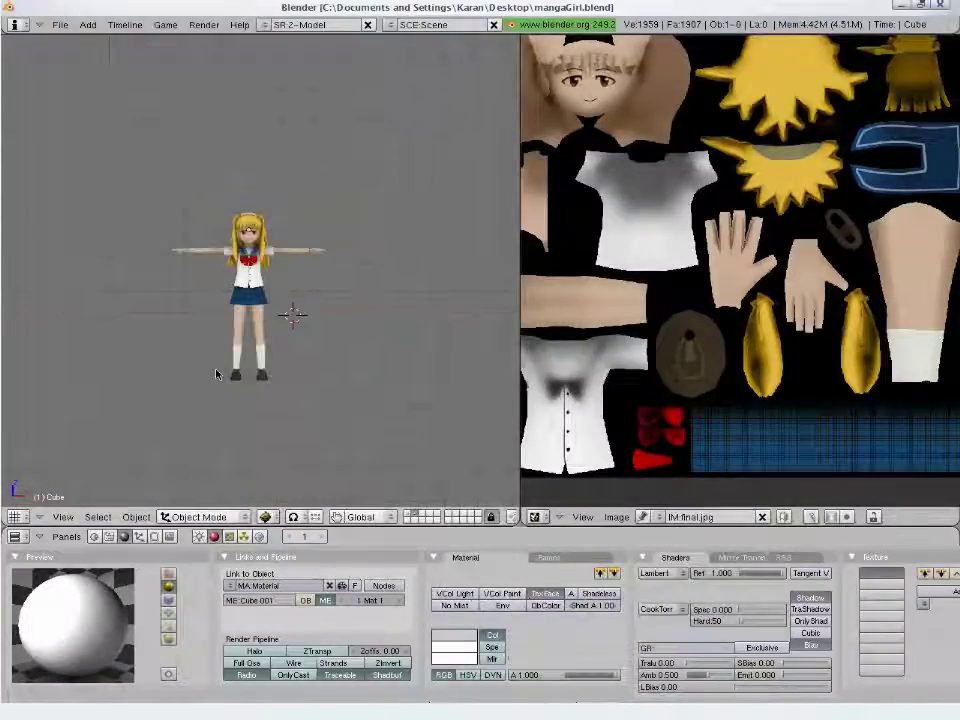
key(space)
click(300, 465)
key(g)
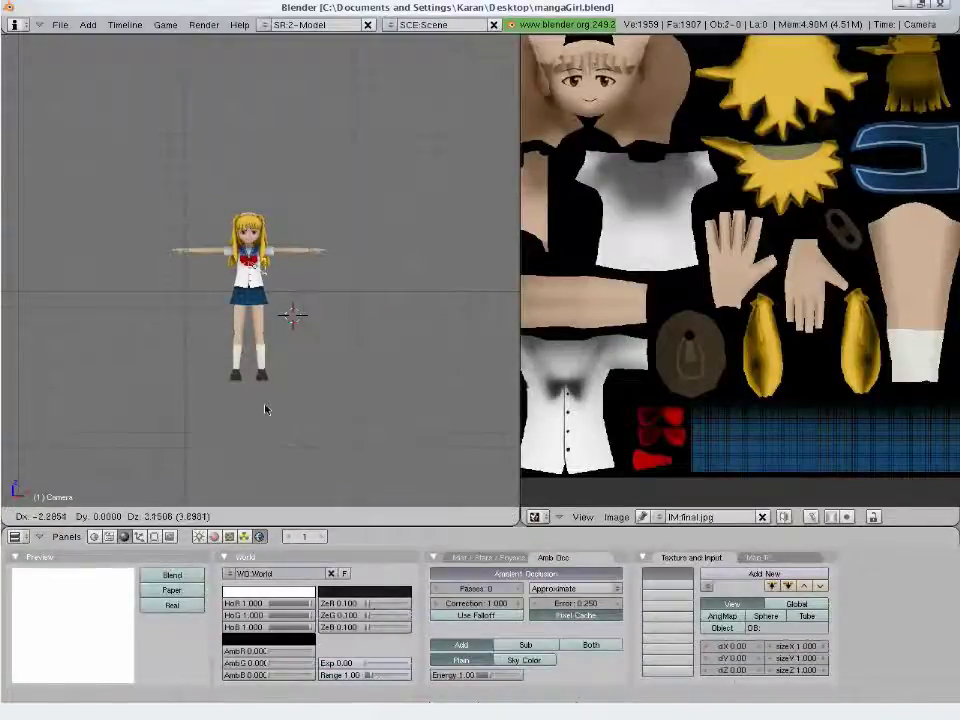
click(309, 419)
key(x)
click(310, 421)
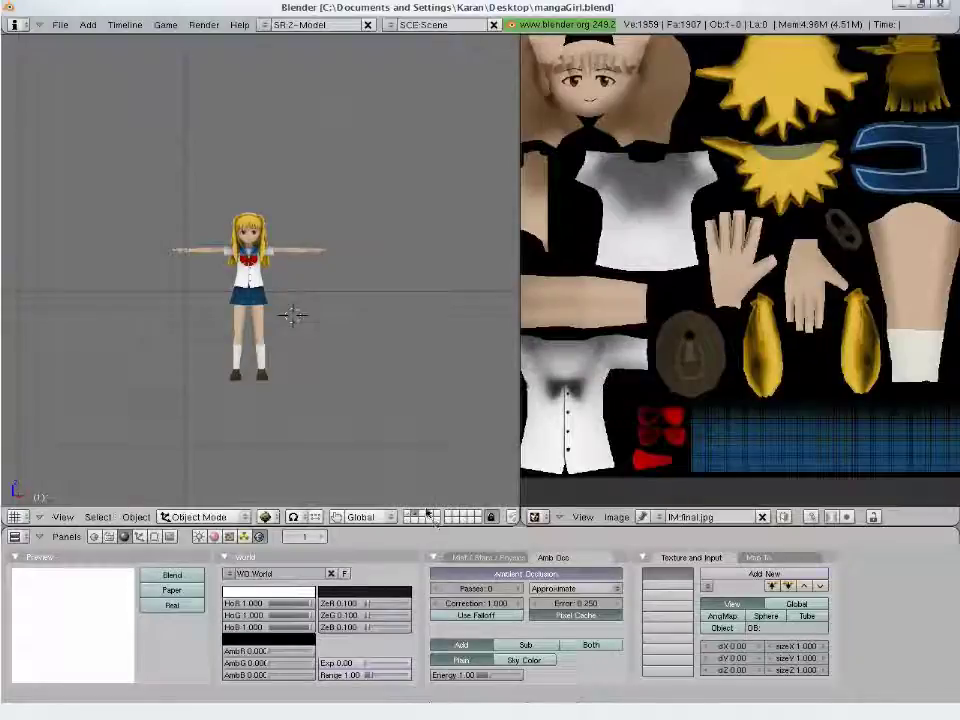
- Select the manga girl model and start a Wavefront OBJ export of mangaGirl.obj into the 5 Manga Girl\texture folder
right_click(268, 288)
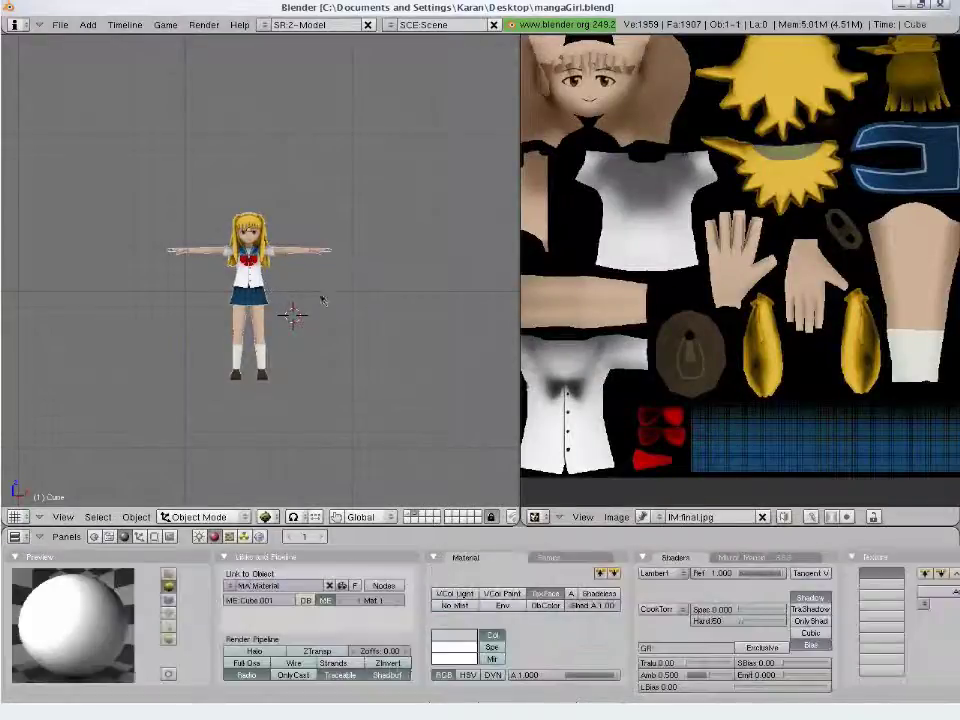
middle_drag(322, 299, 261, 302)
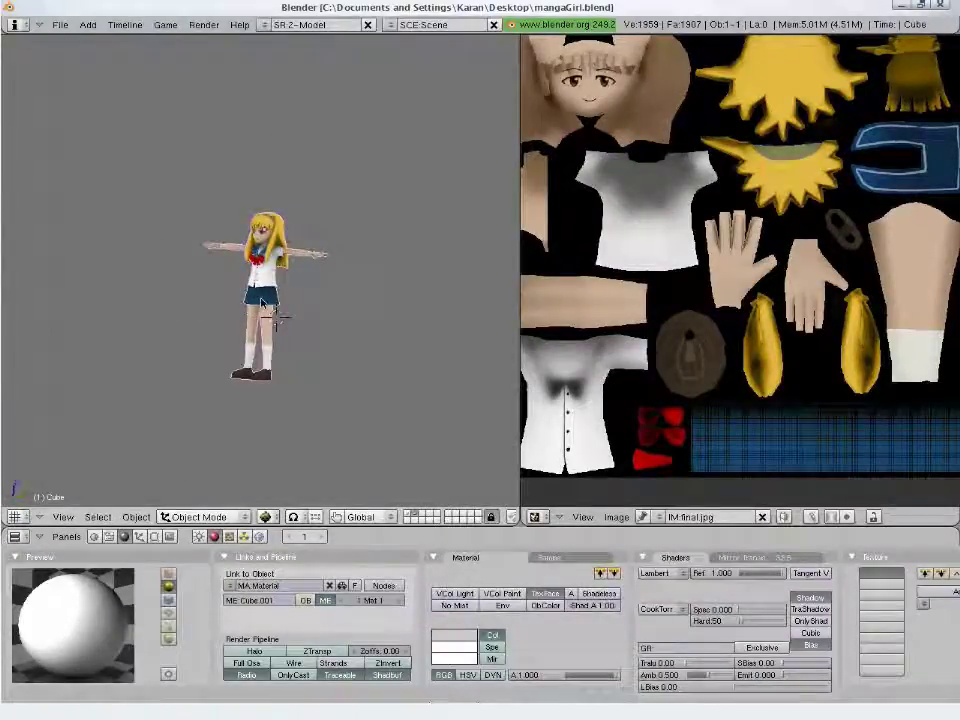
key(KP_1)
scroll(261, 302, up, 4)
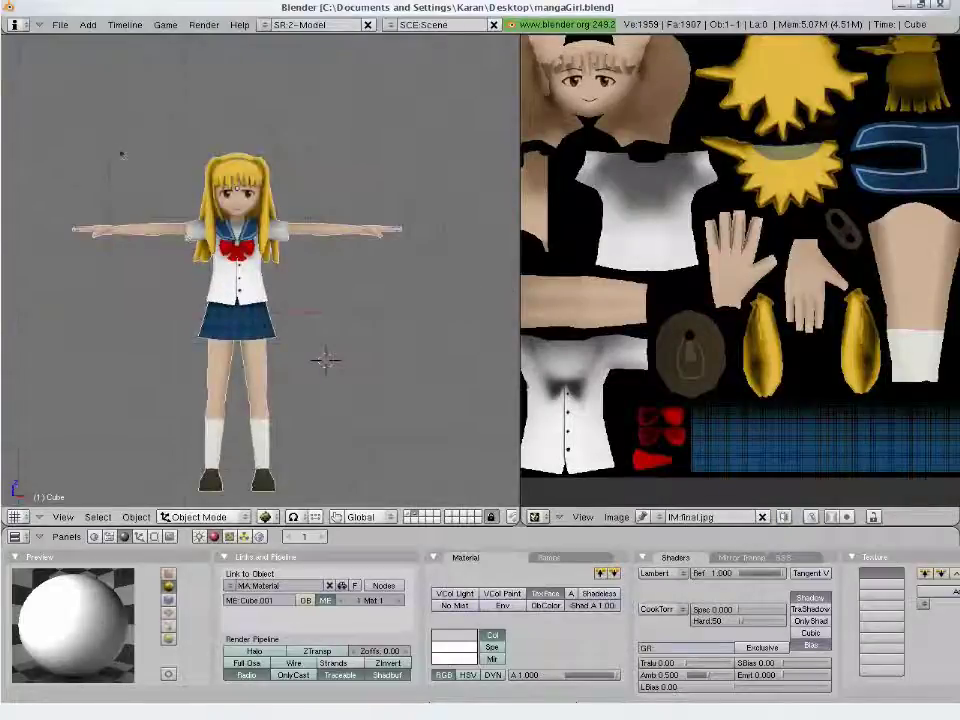
click(60, 25)
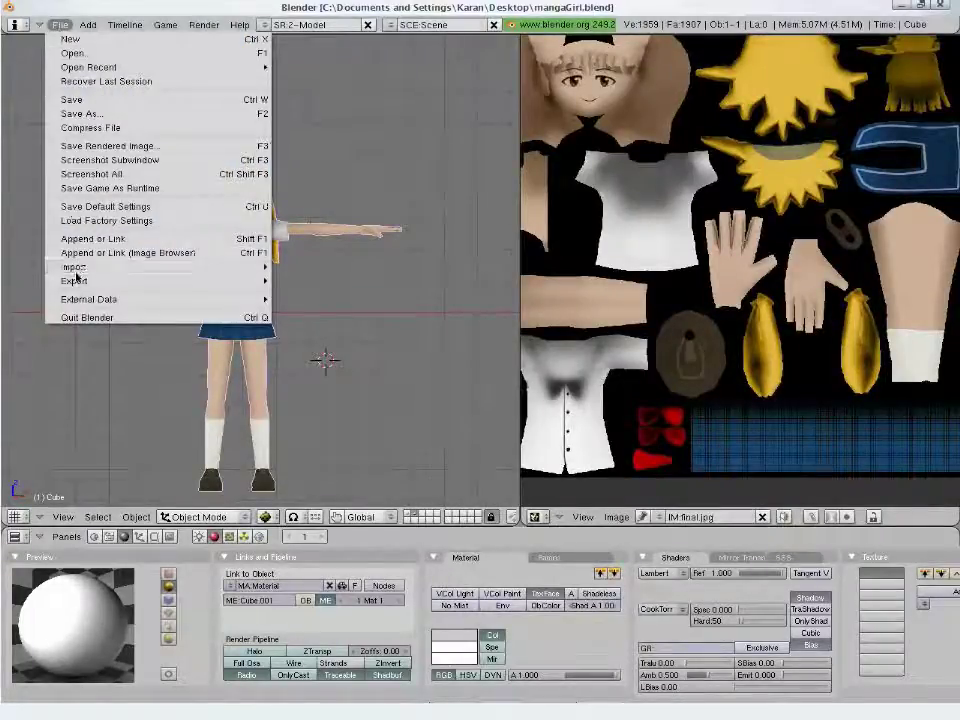
mouse_move(74, 281)
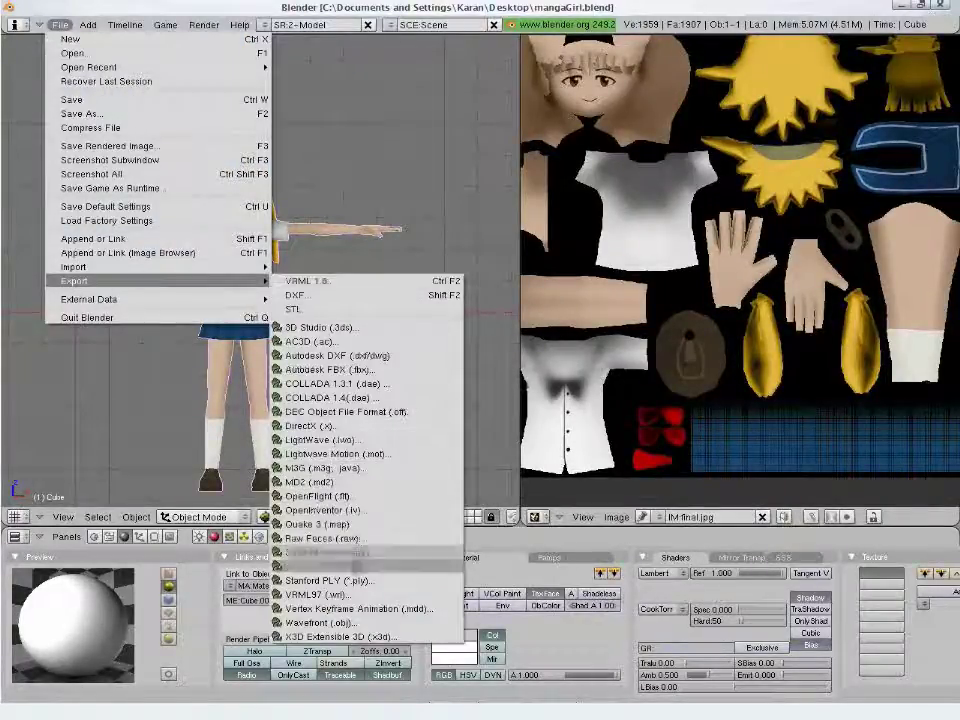
click(320, 622)
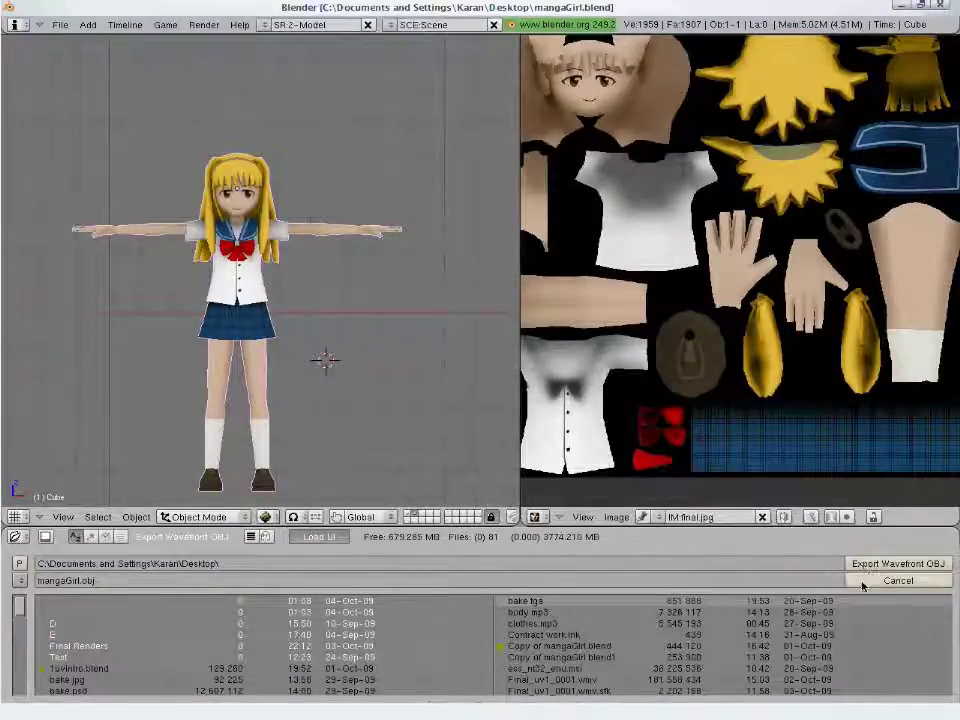
click(21, 581)
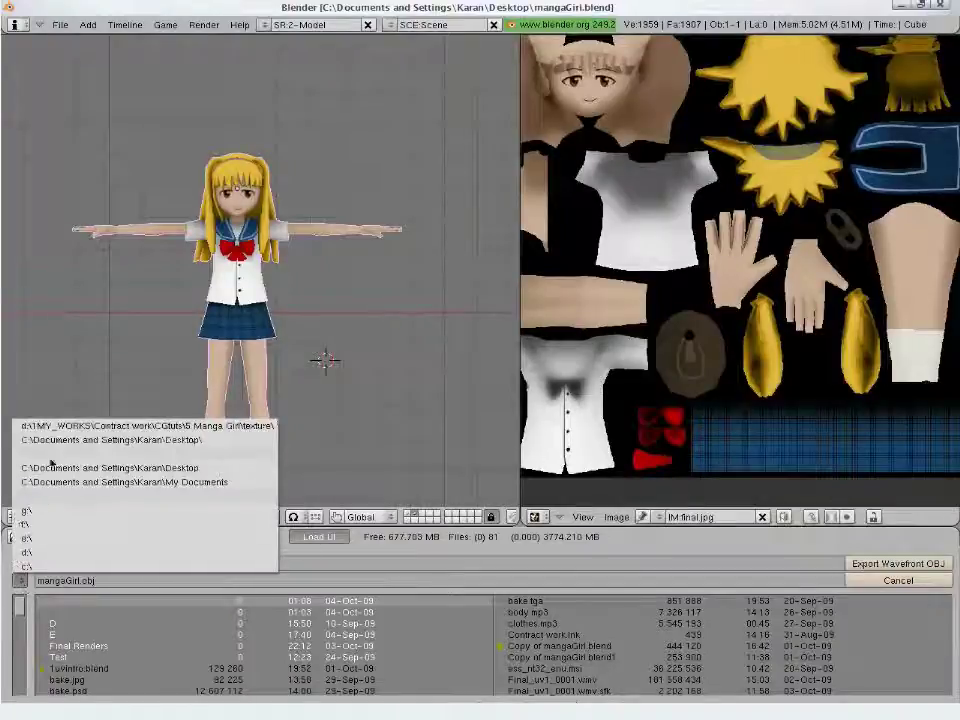
click(45, 426)
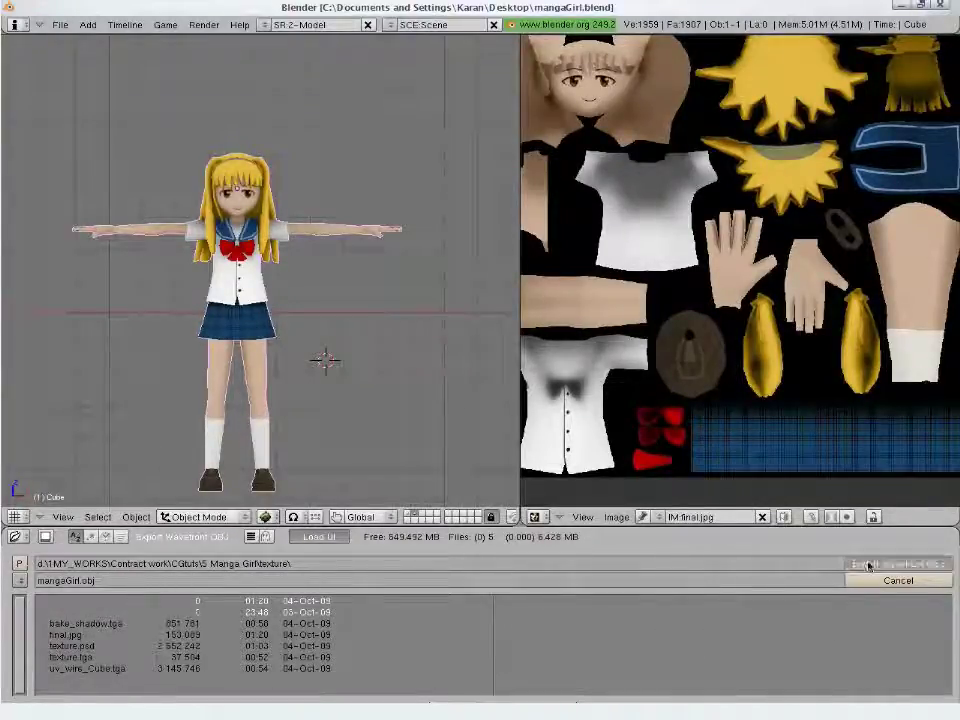
- Export the selected model to mangaGirl.obj with Selection Only, Rotate X90, Materials and UVs enabled
click(866, 566)
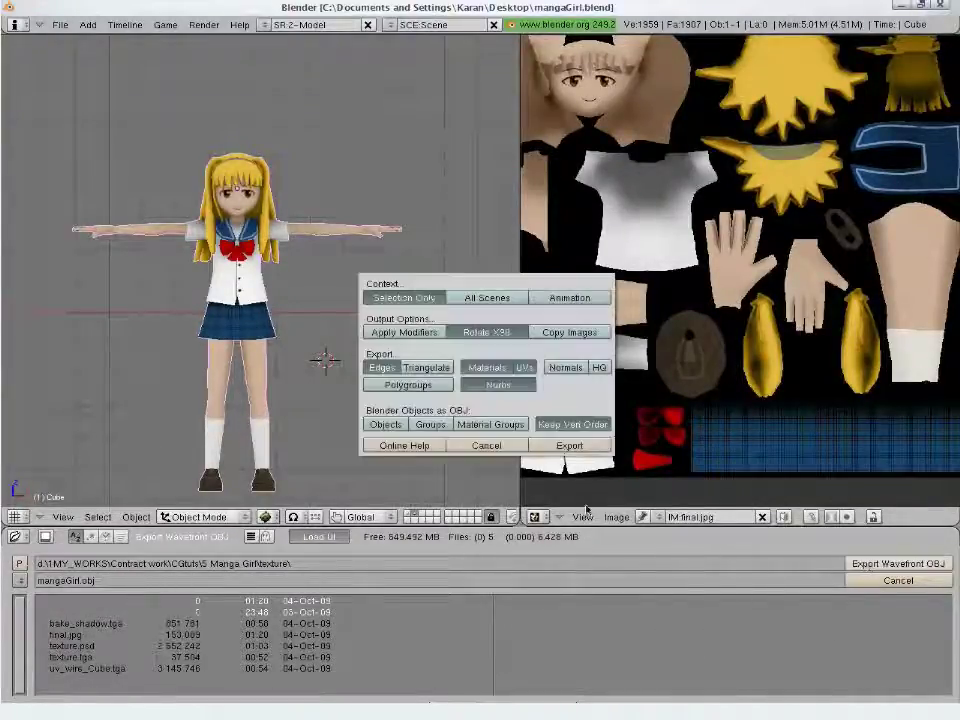
click(510, 336)
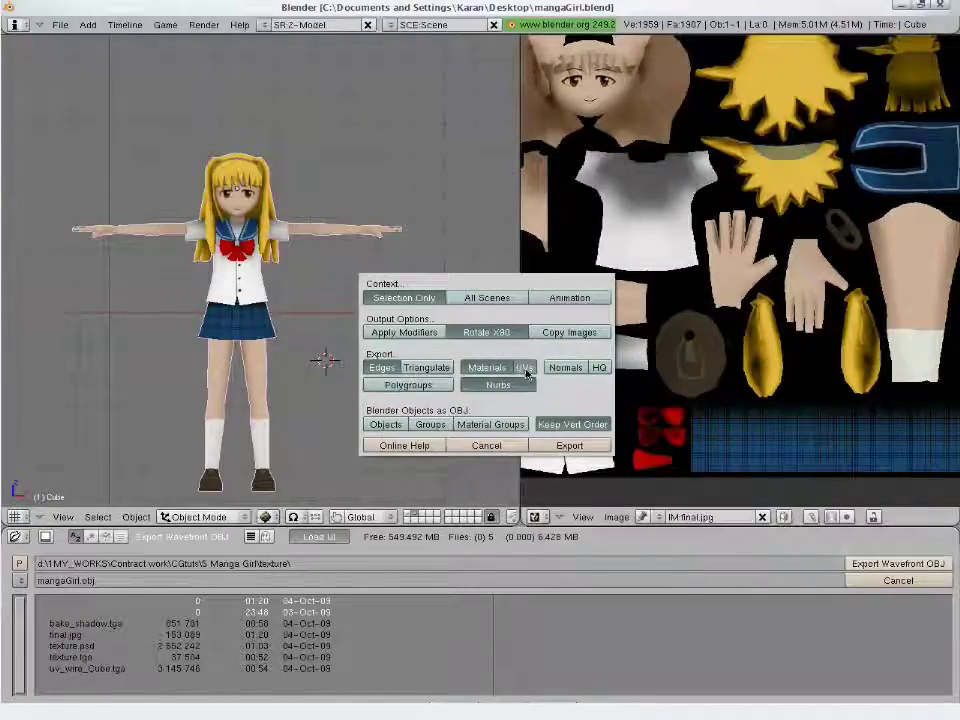
click(485, 368)
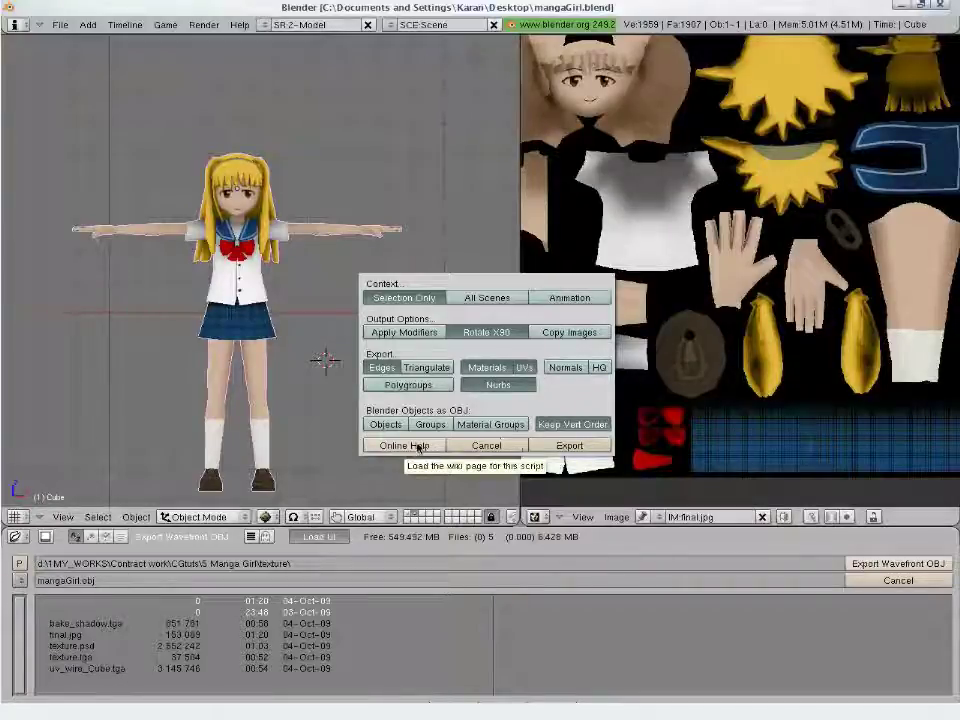
click(566, 445)
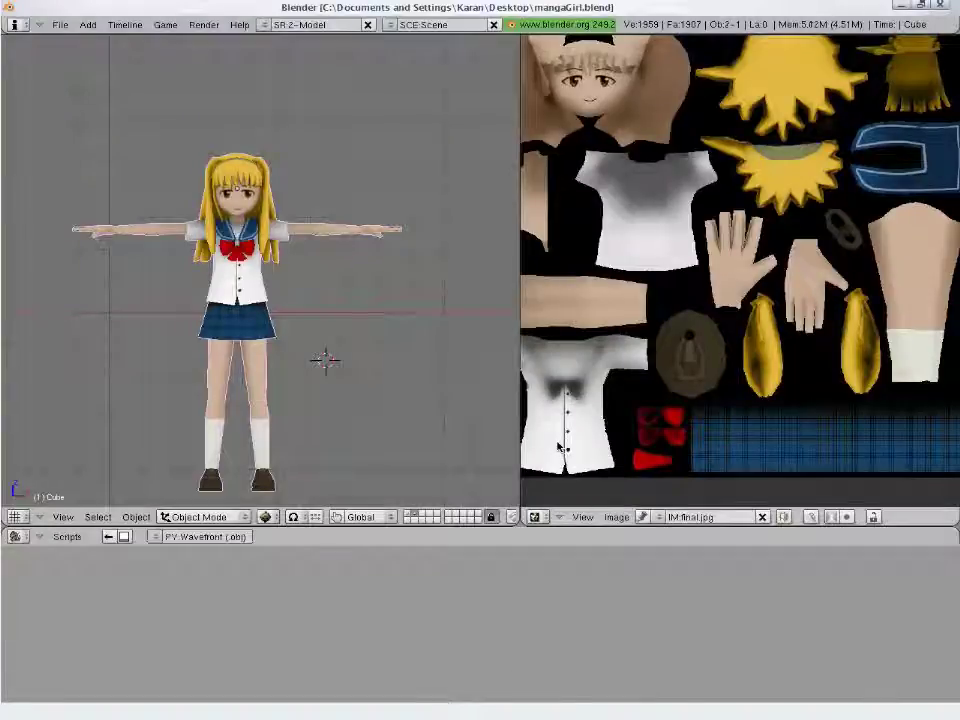